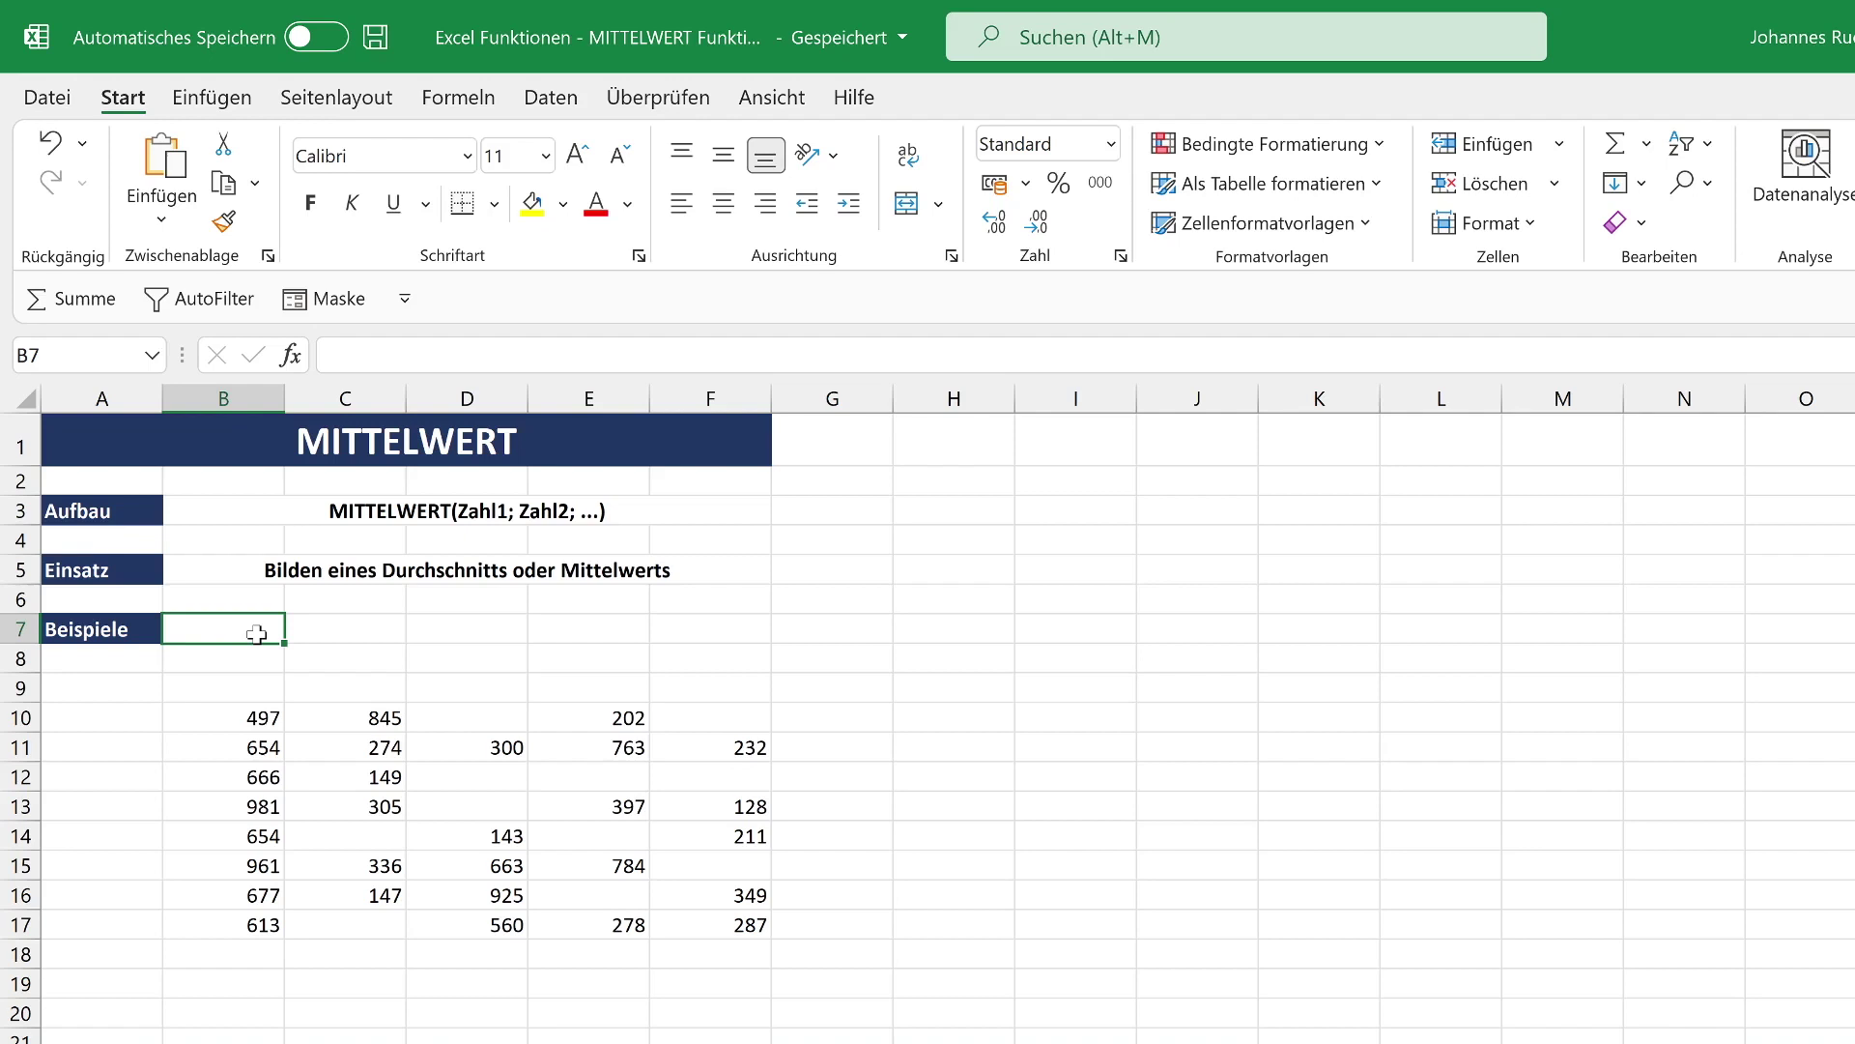
# Review the syntax and usage rows, then put =MITTELWERT(10;20) in B7 to show 15
pyautogui.click(259, 514)
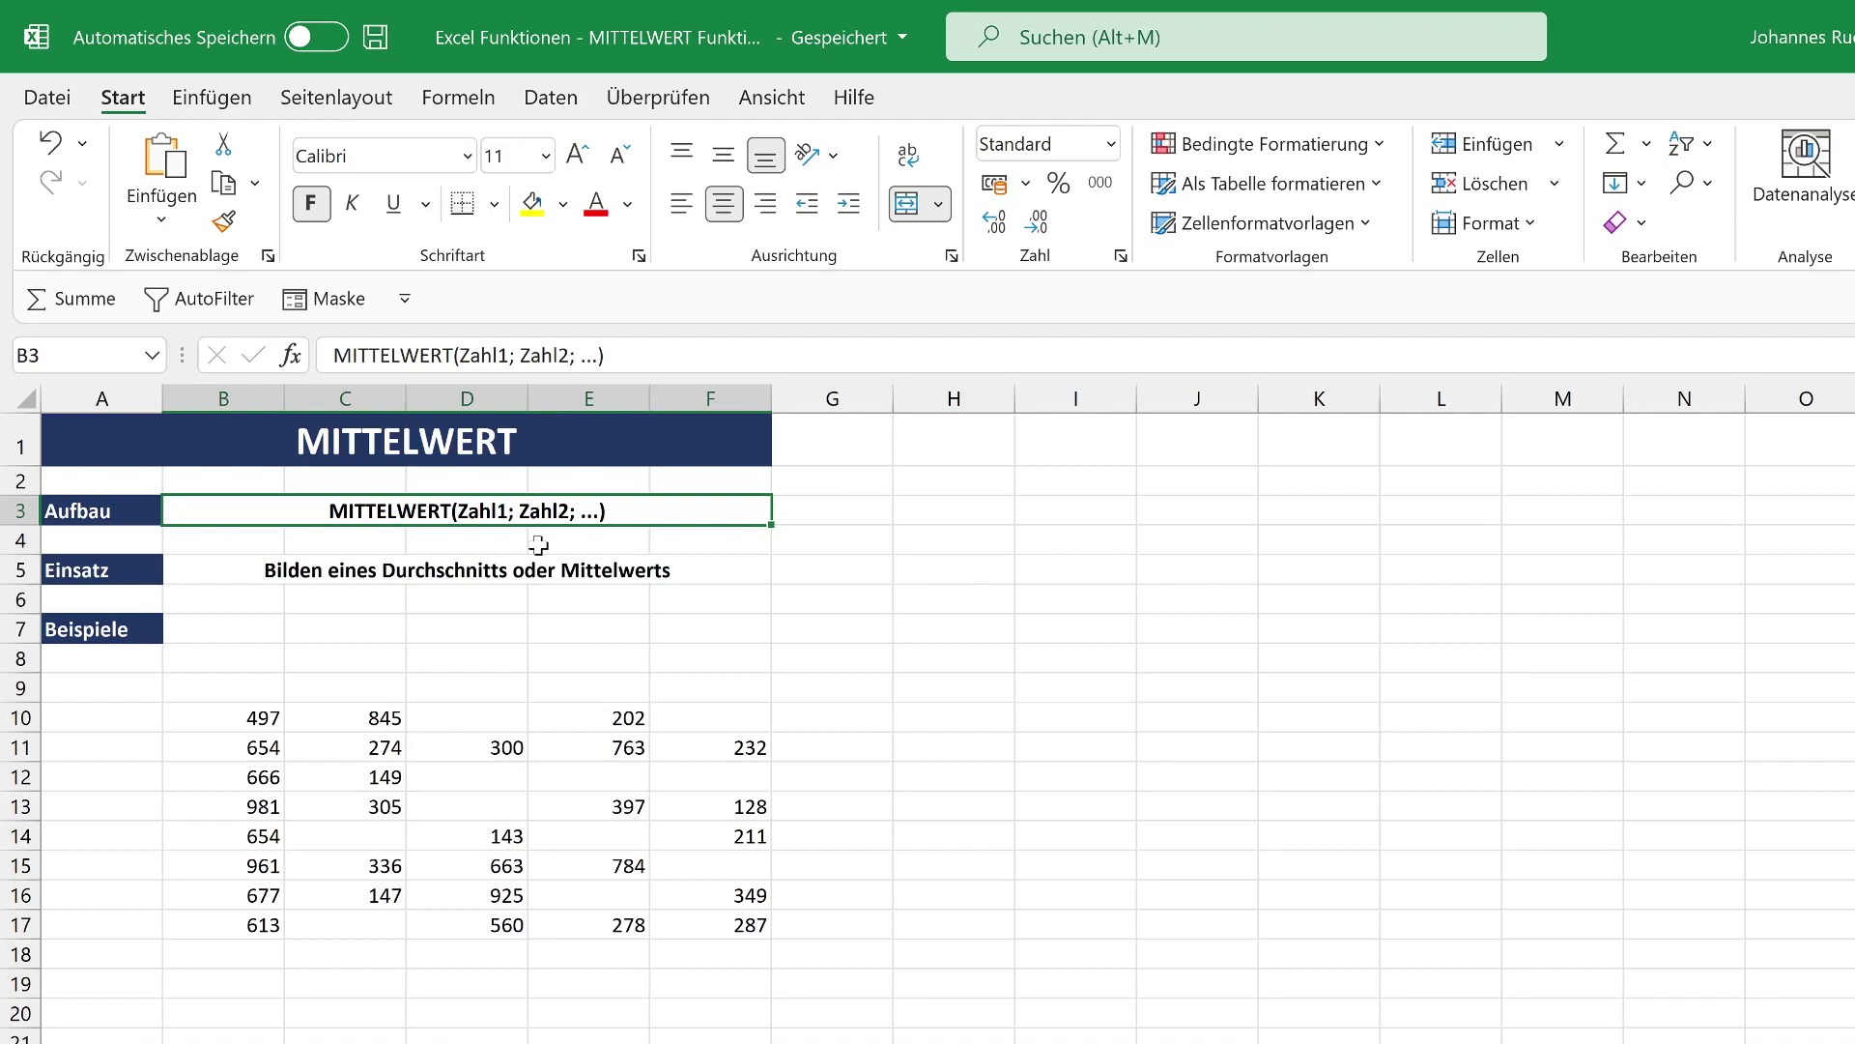
pyautogui.click(234, 566)
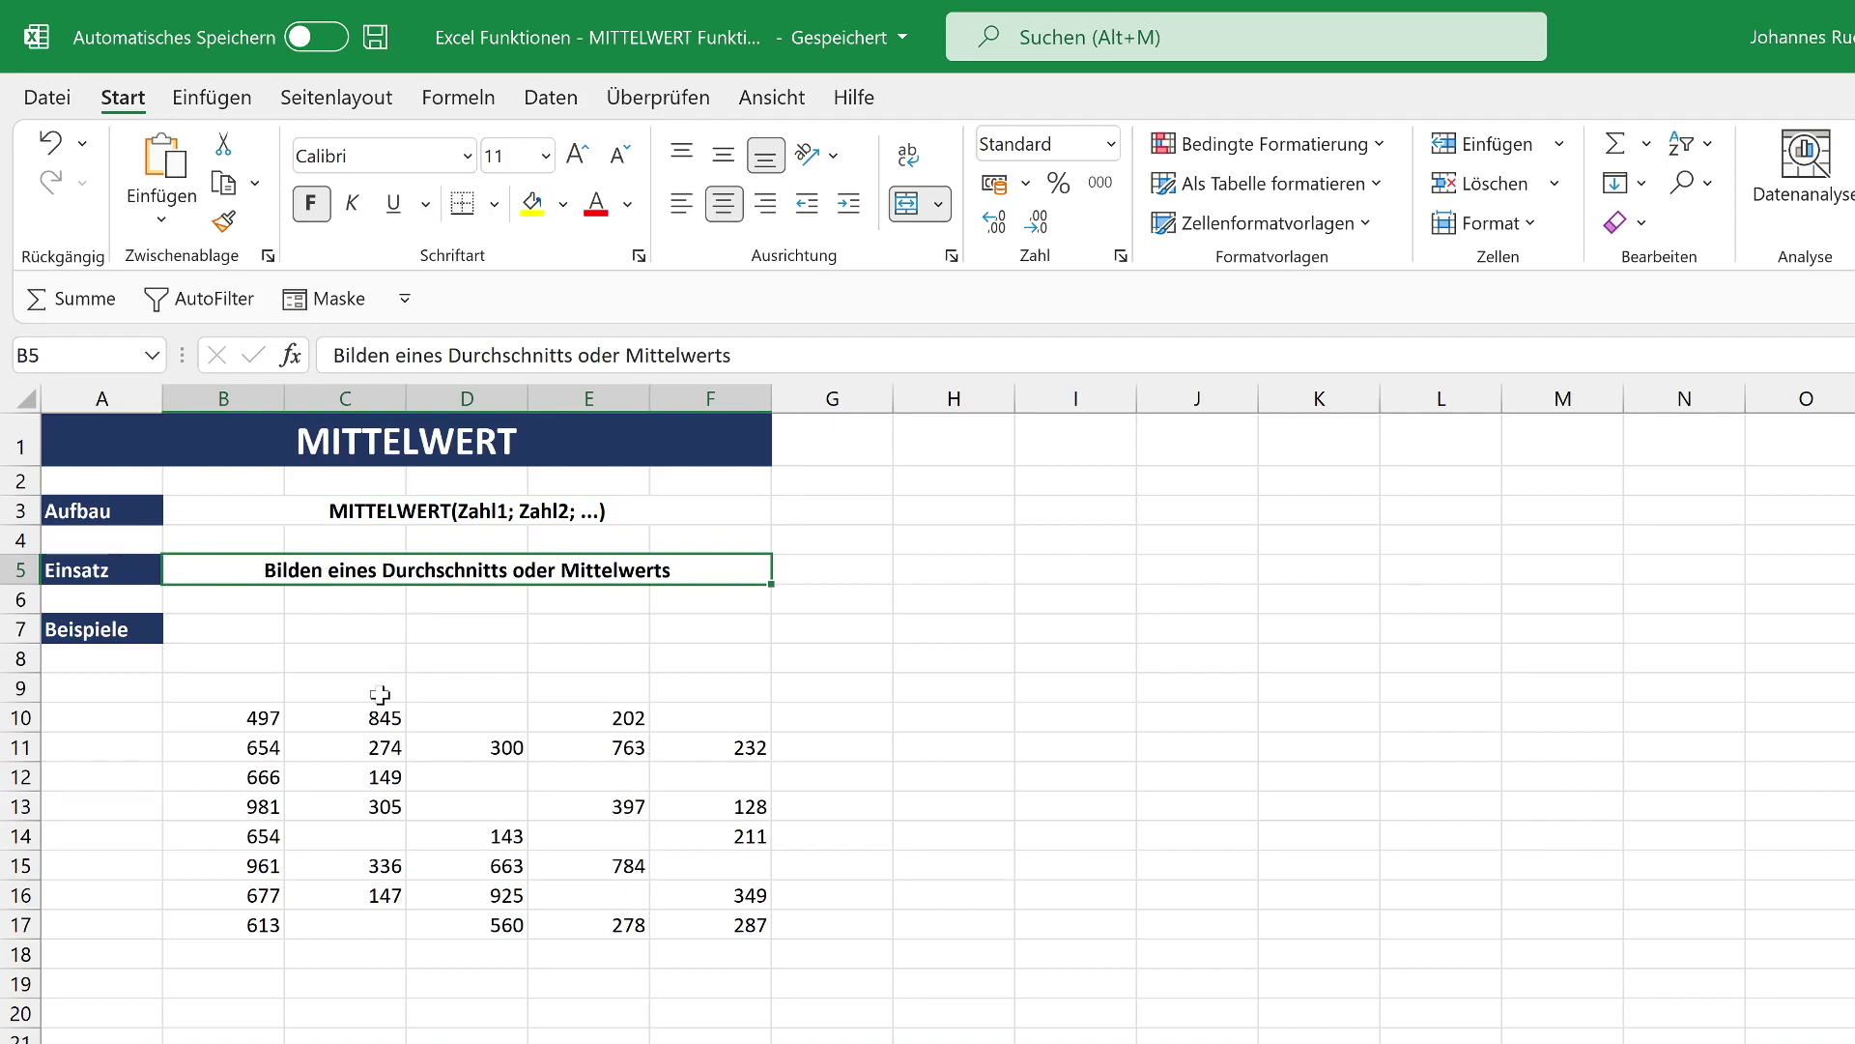
pyautogui.click(269, 637)
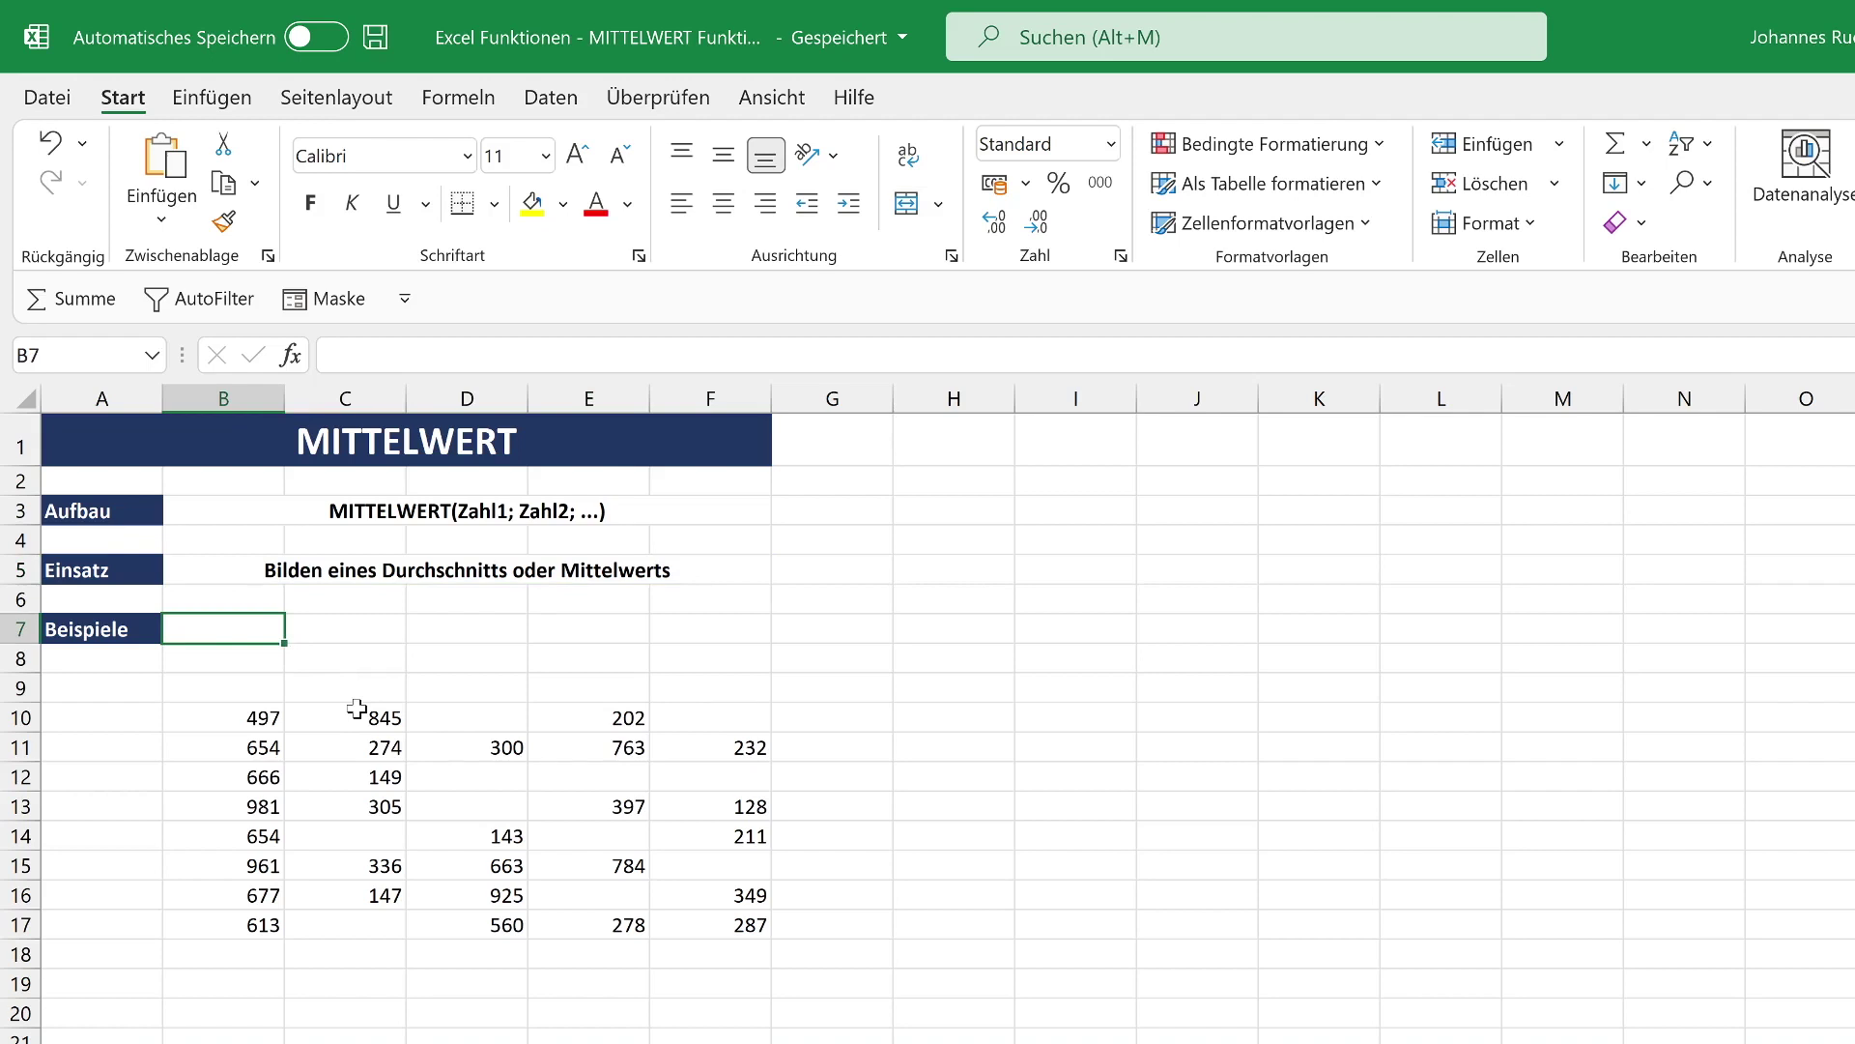
pyautogui.write('=')
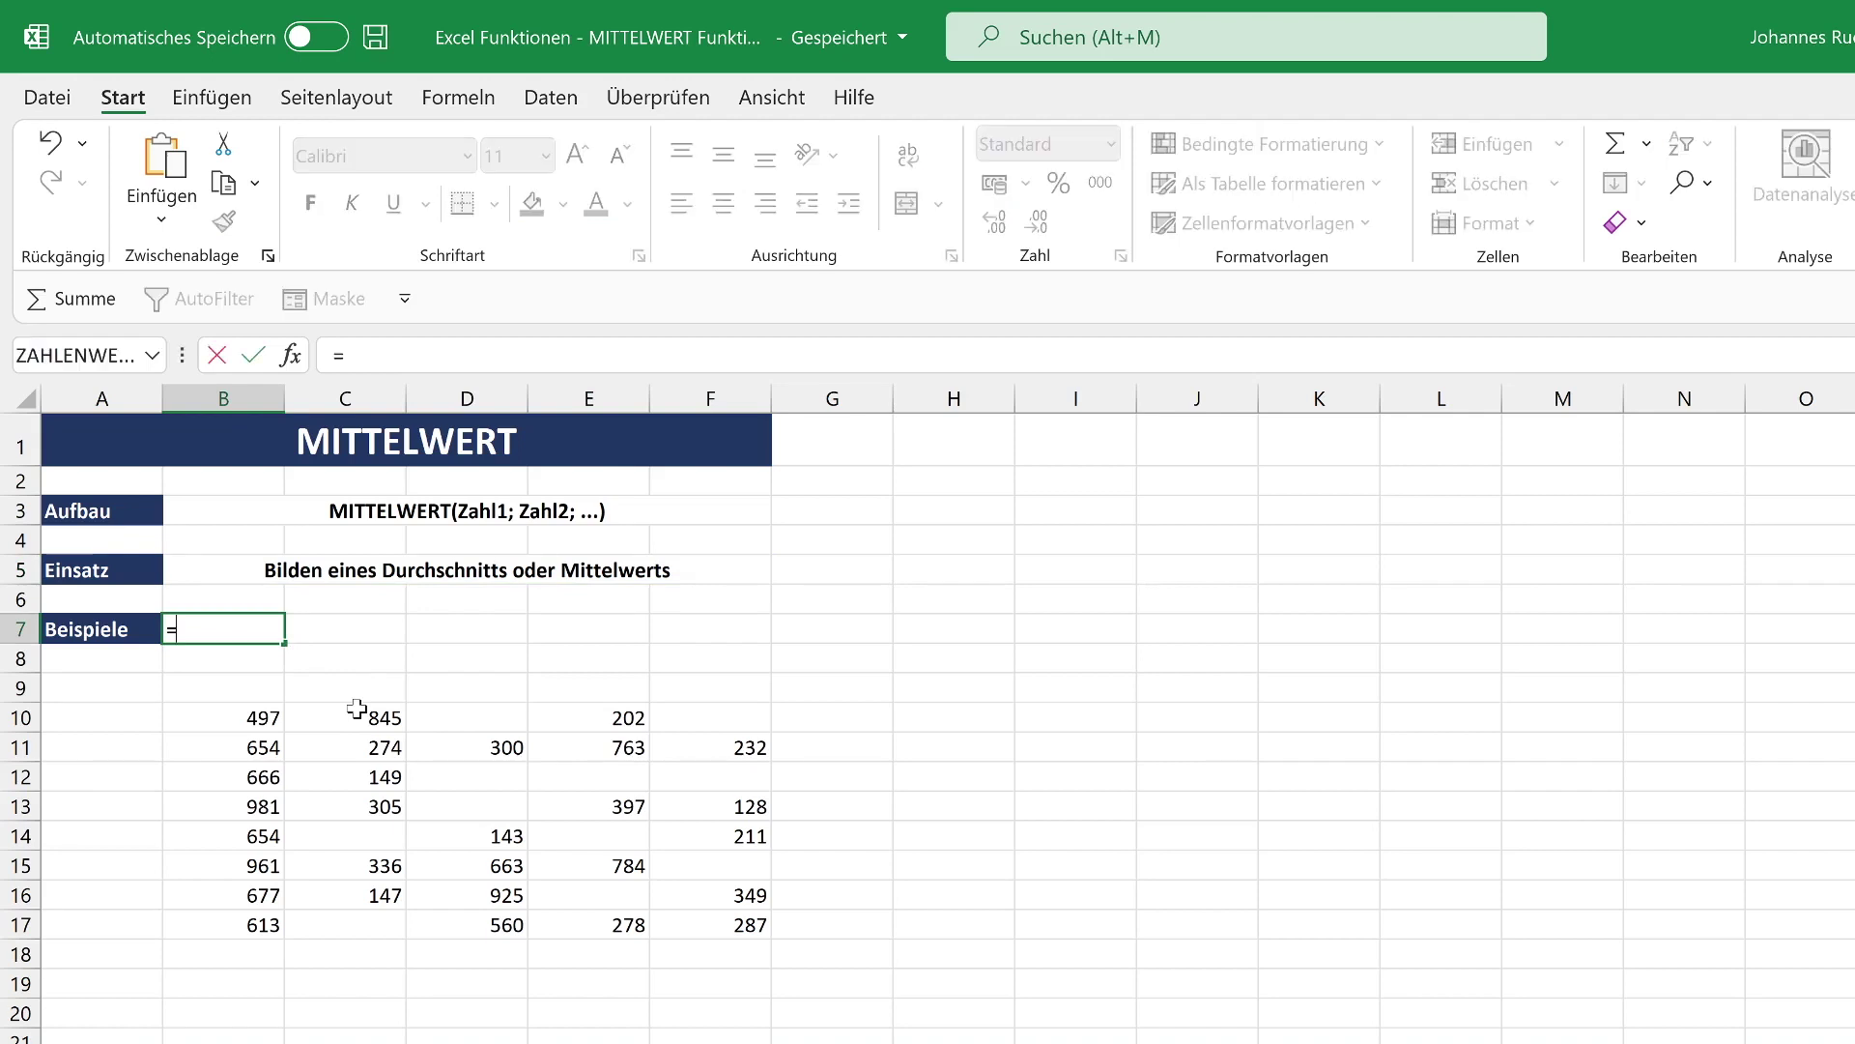
pyautogui.write('MITTELWE')
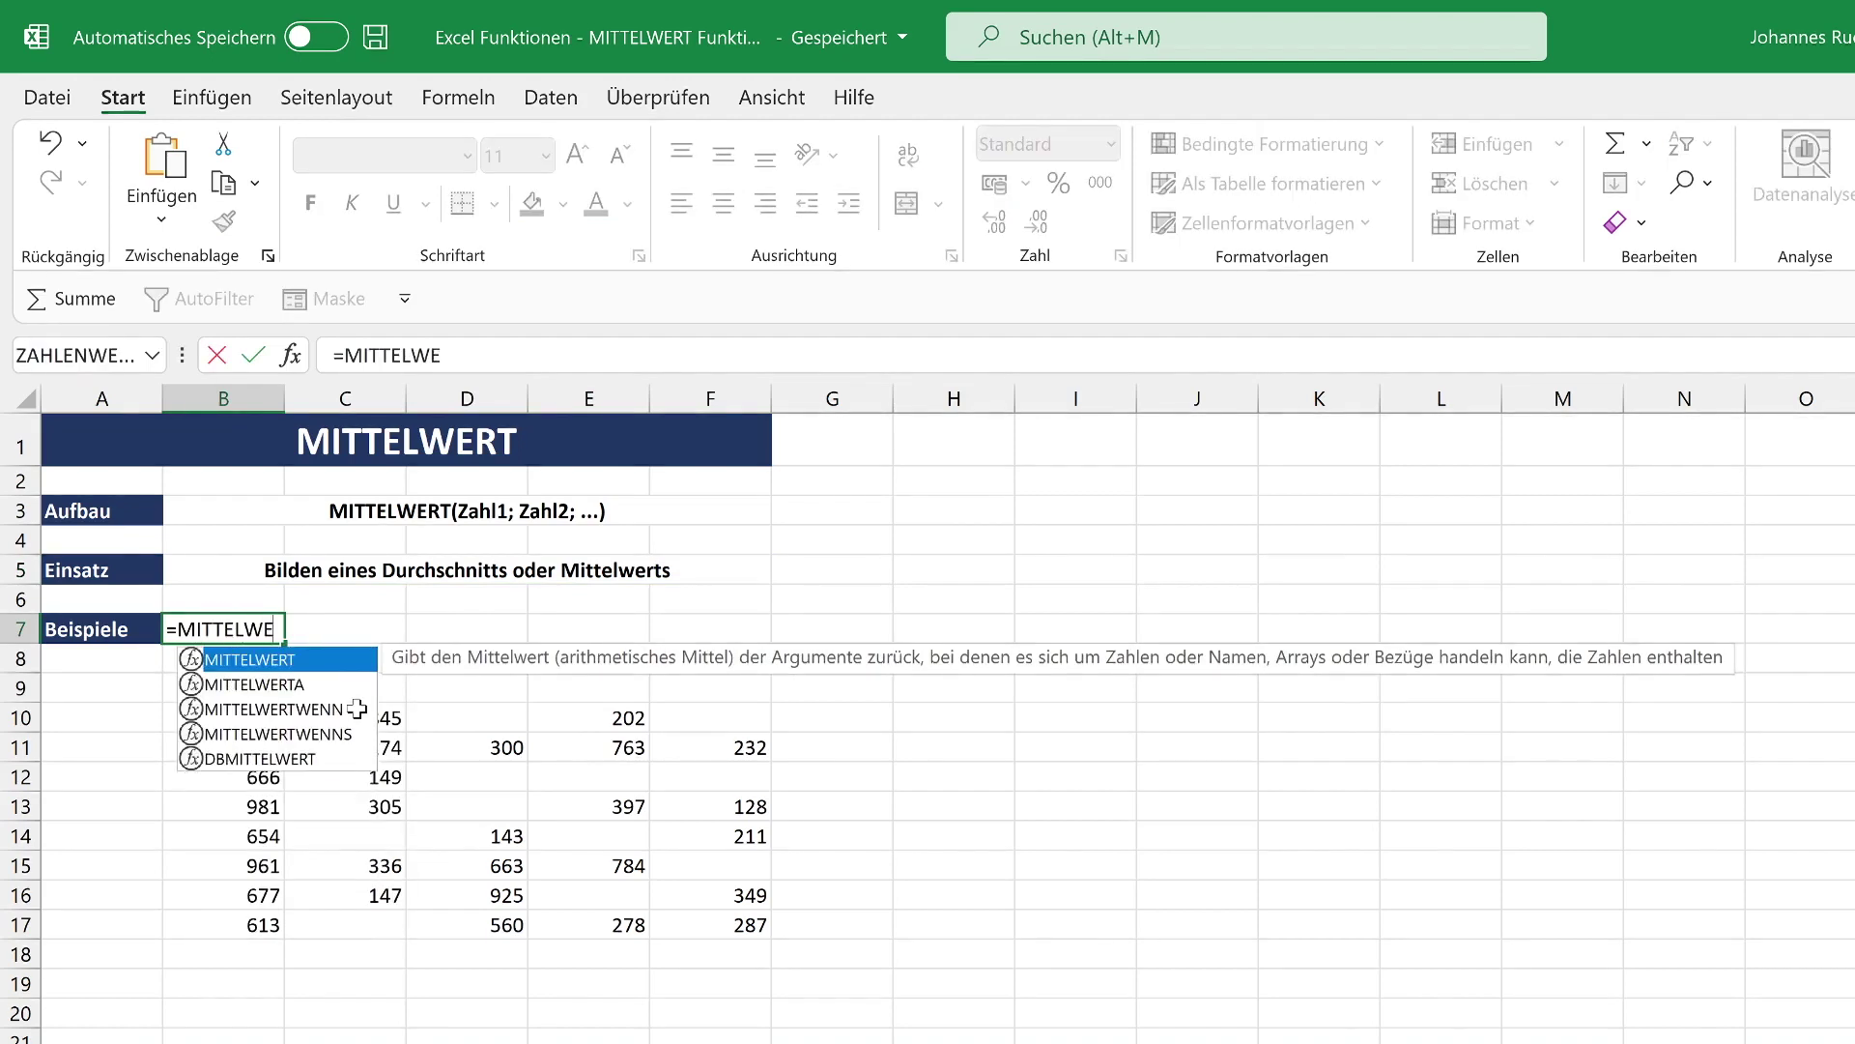
pyautogui.write('R')
pyautogui.press('Tab')
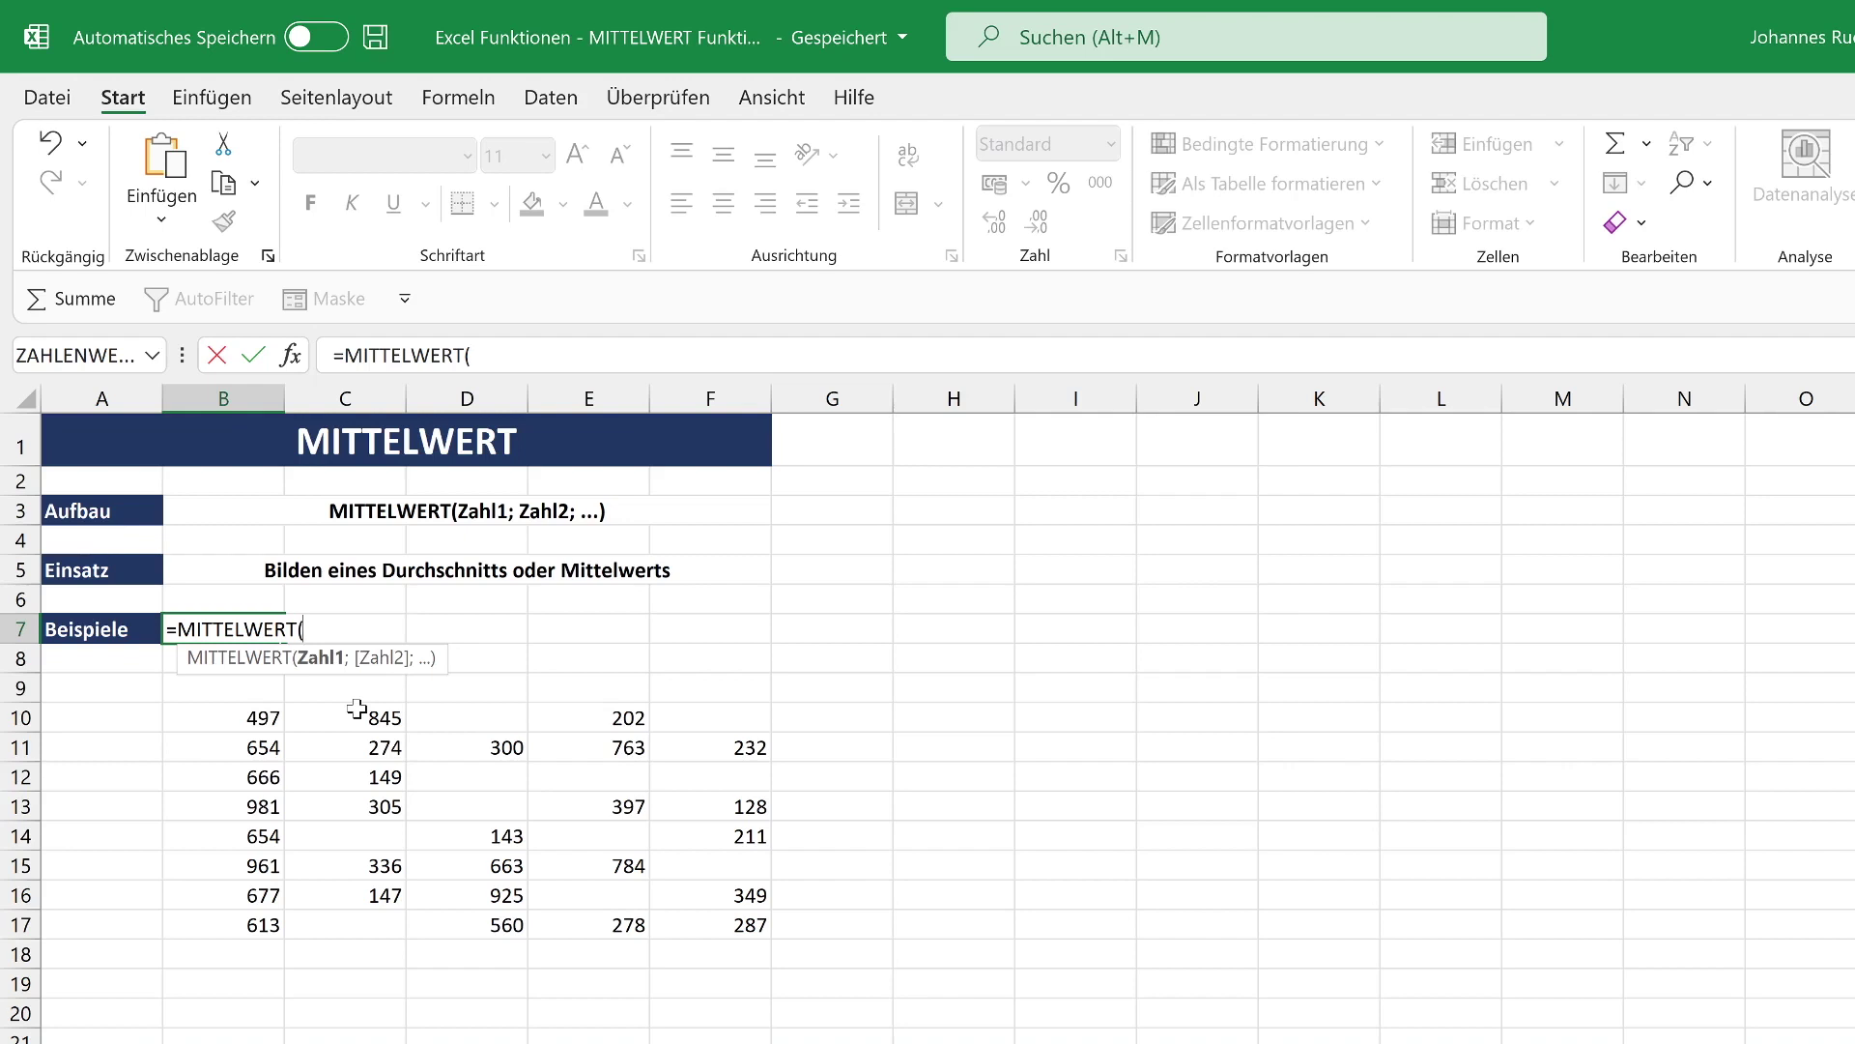
pyautogui.write('10')
pyautogui.write(';')
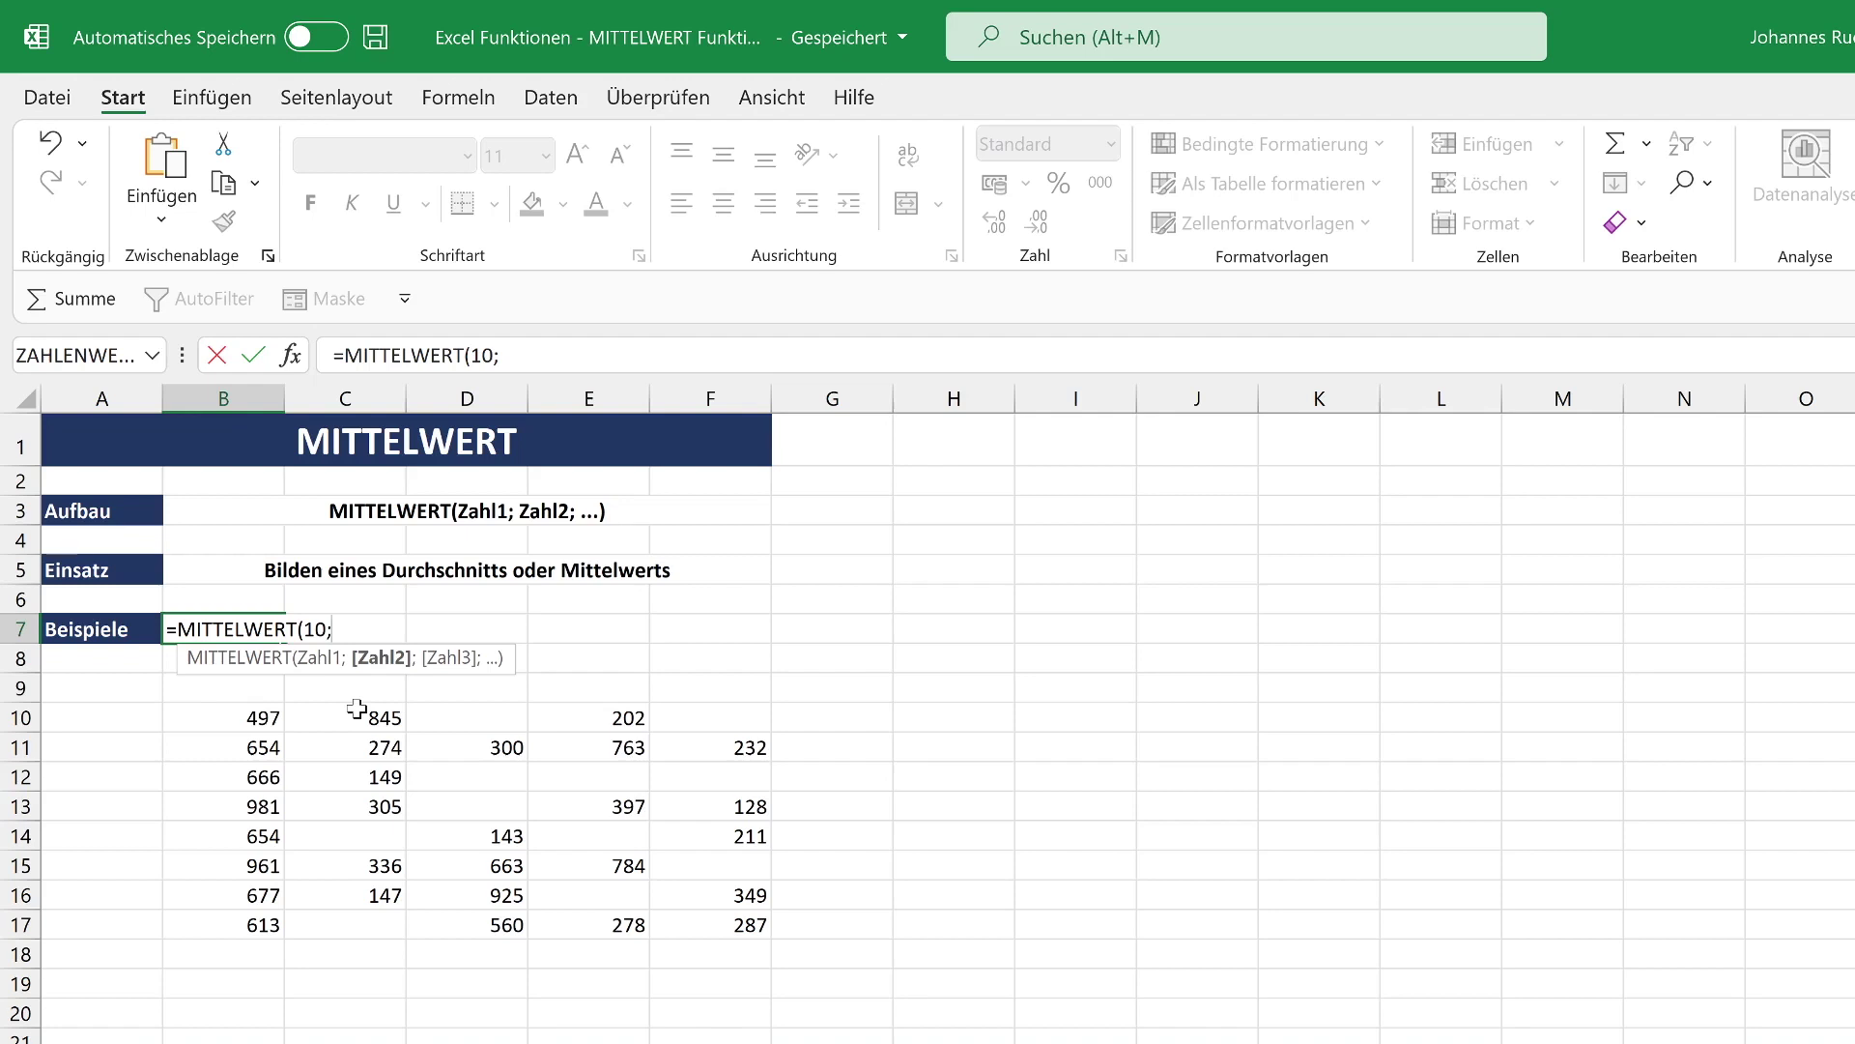
pyautogui.write('20)')
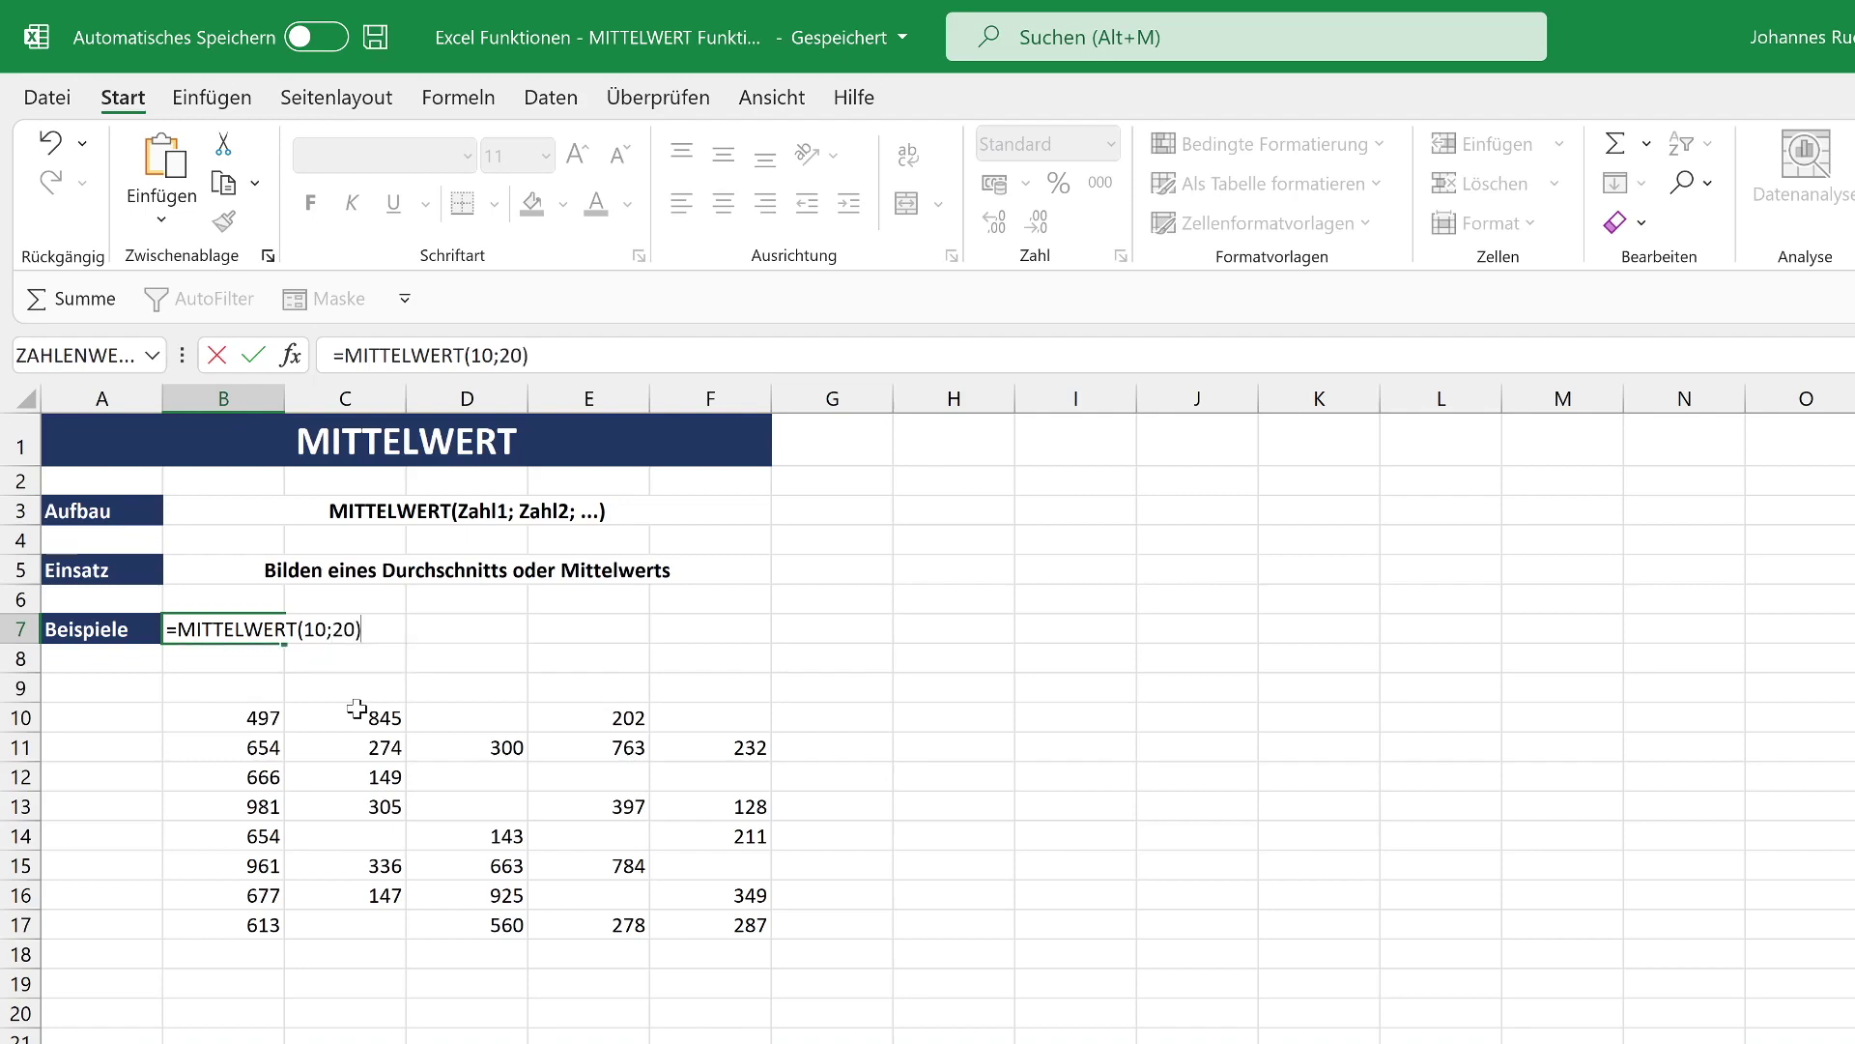
pyautogui.press('Return')
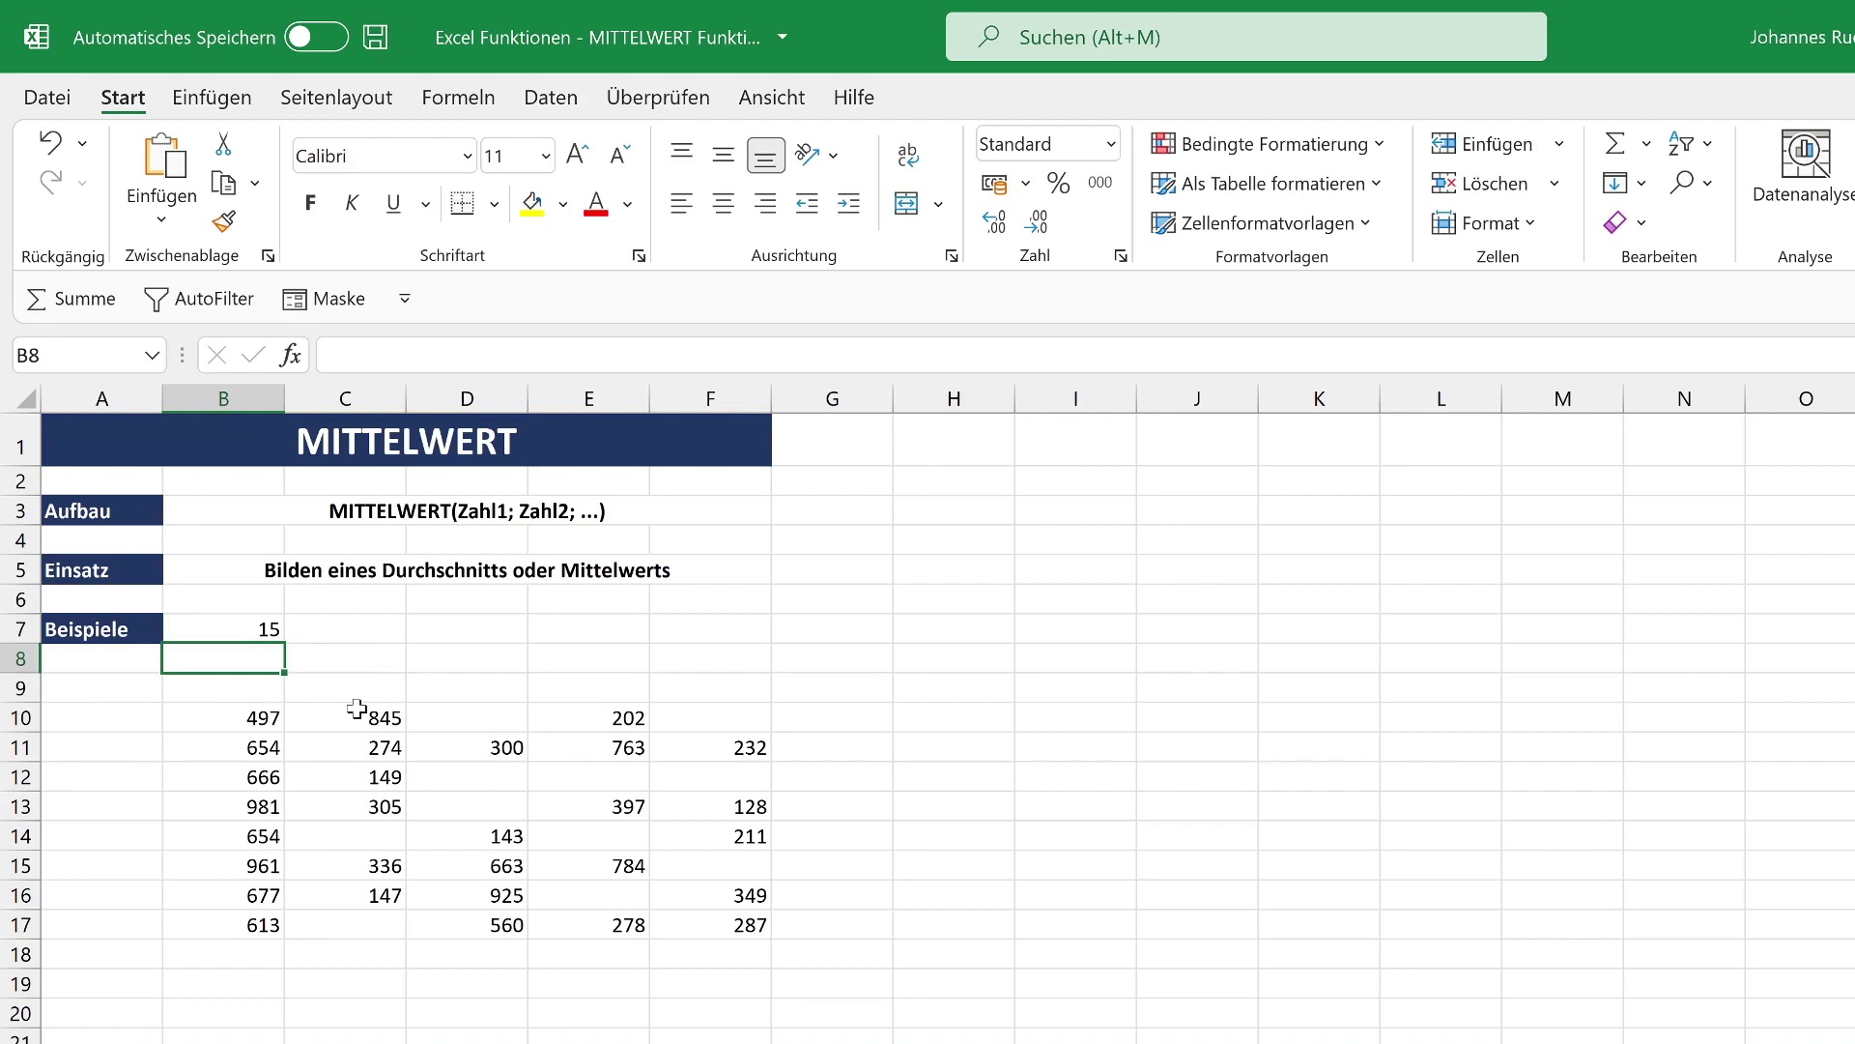
pyautogui.click(267, 640)
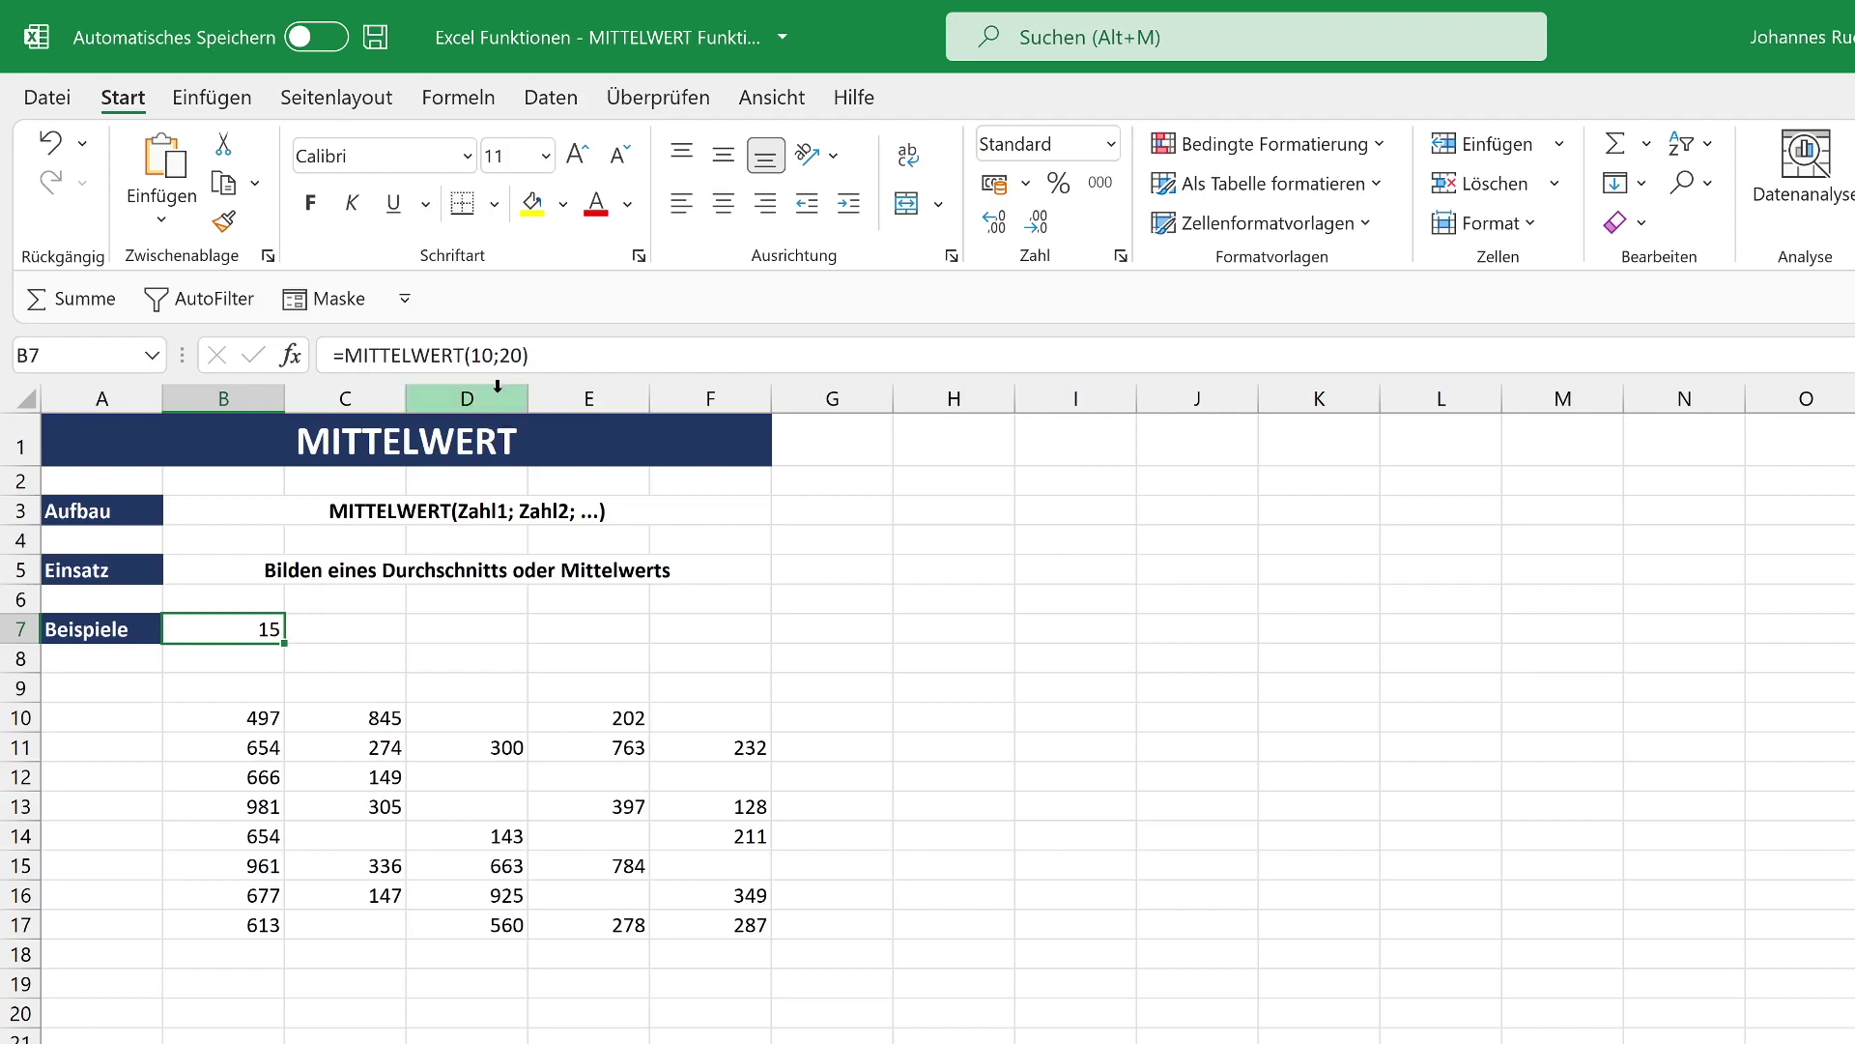
# Enter =MITTELWERT(B10;B11) in C7, giving 575,5
pyautogui.click(356, 630)
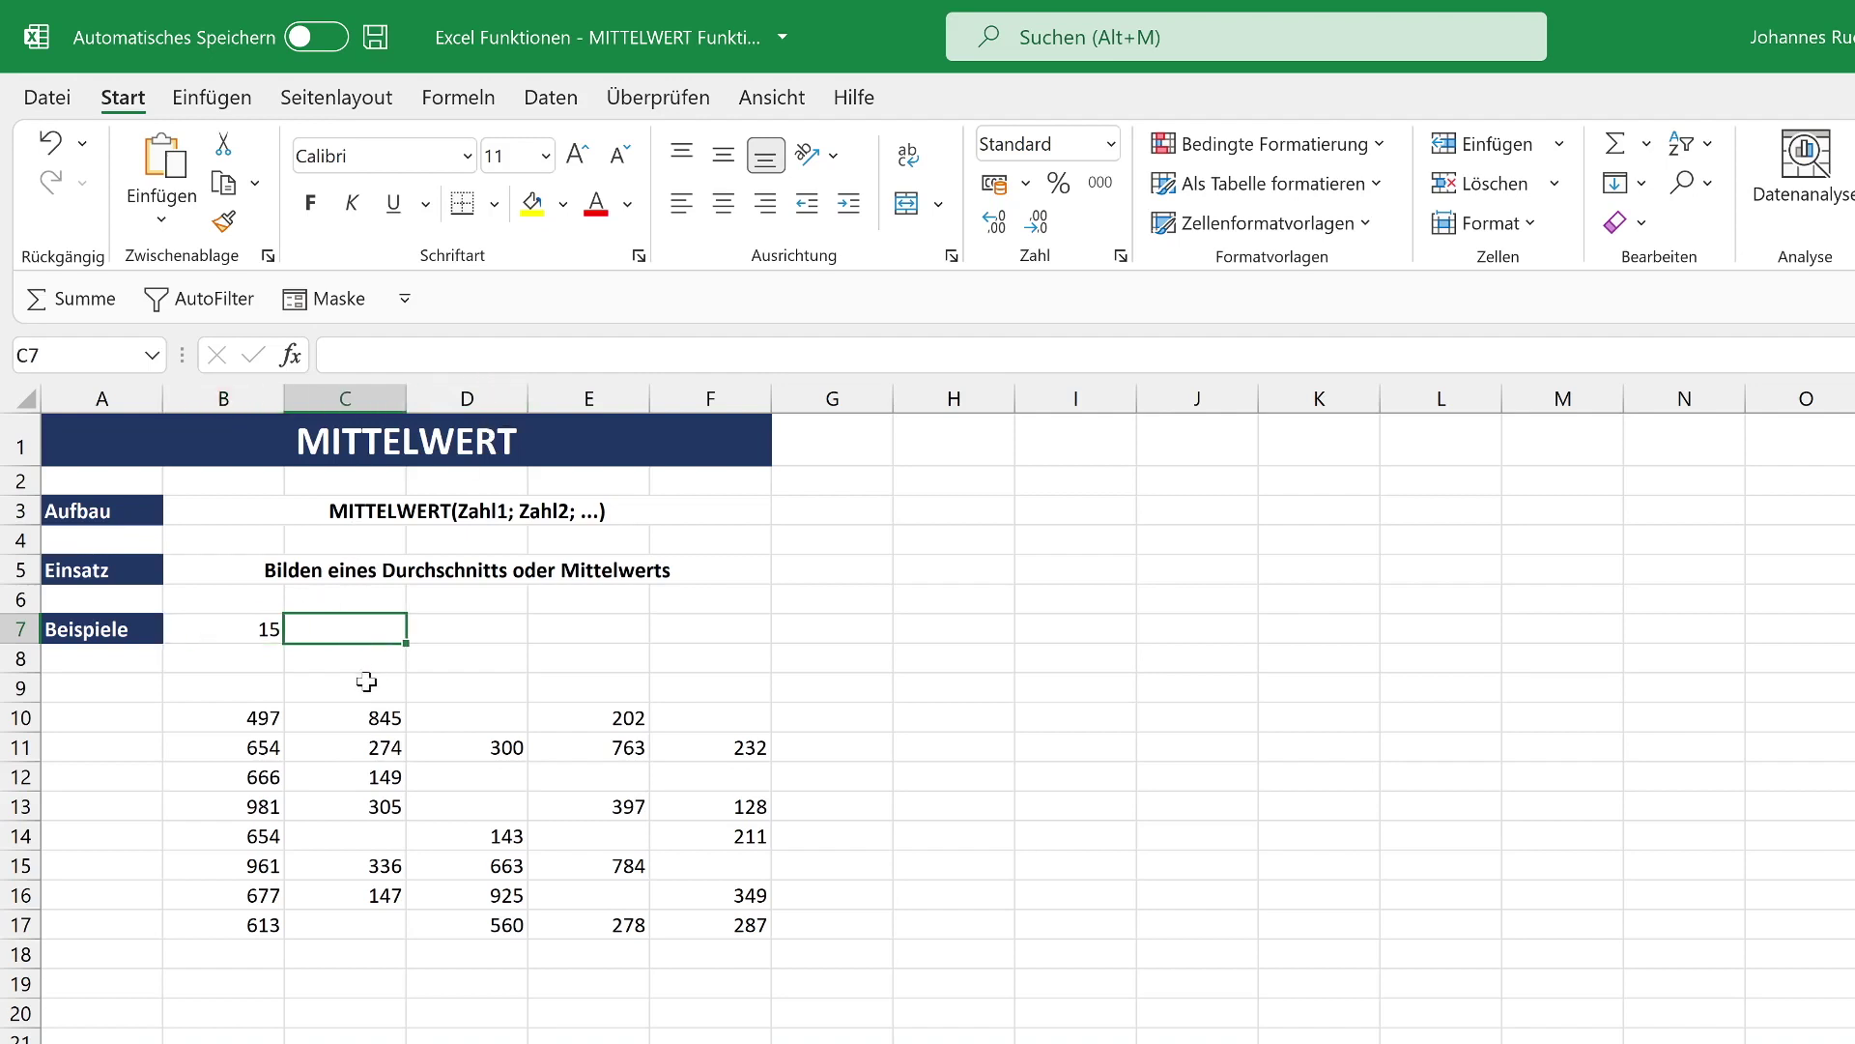
pyautogui.write('=MITT')
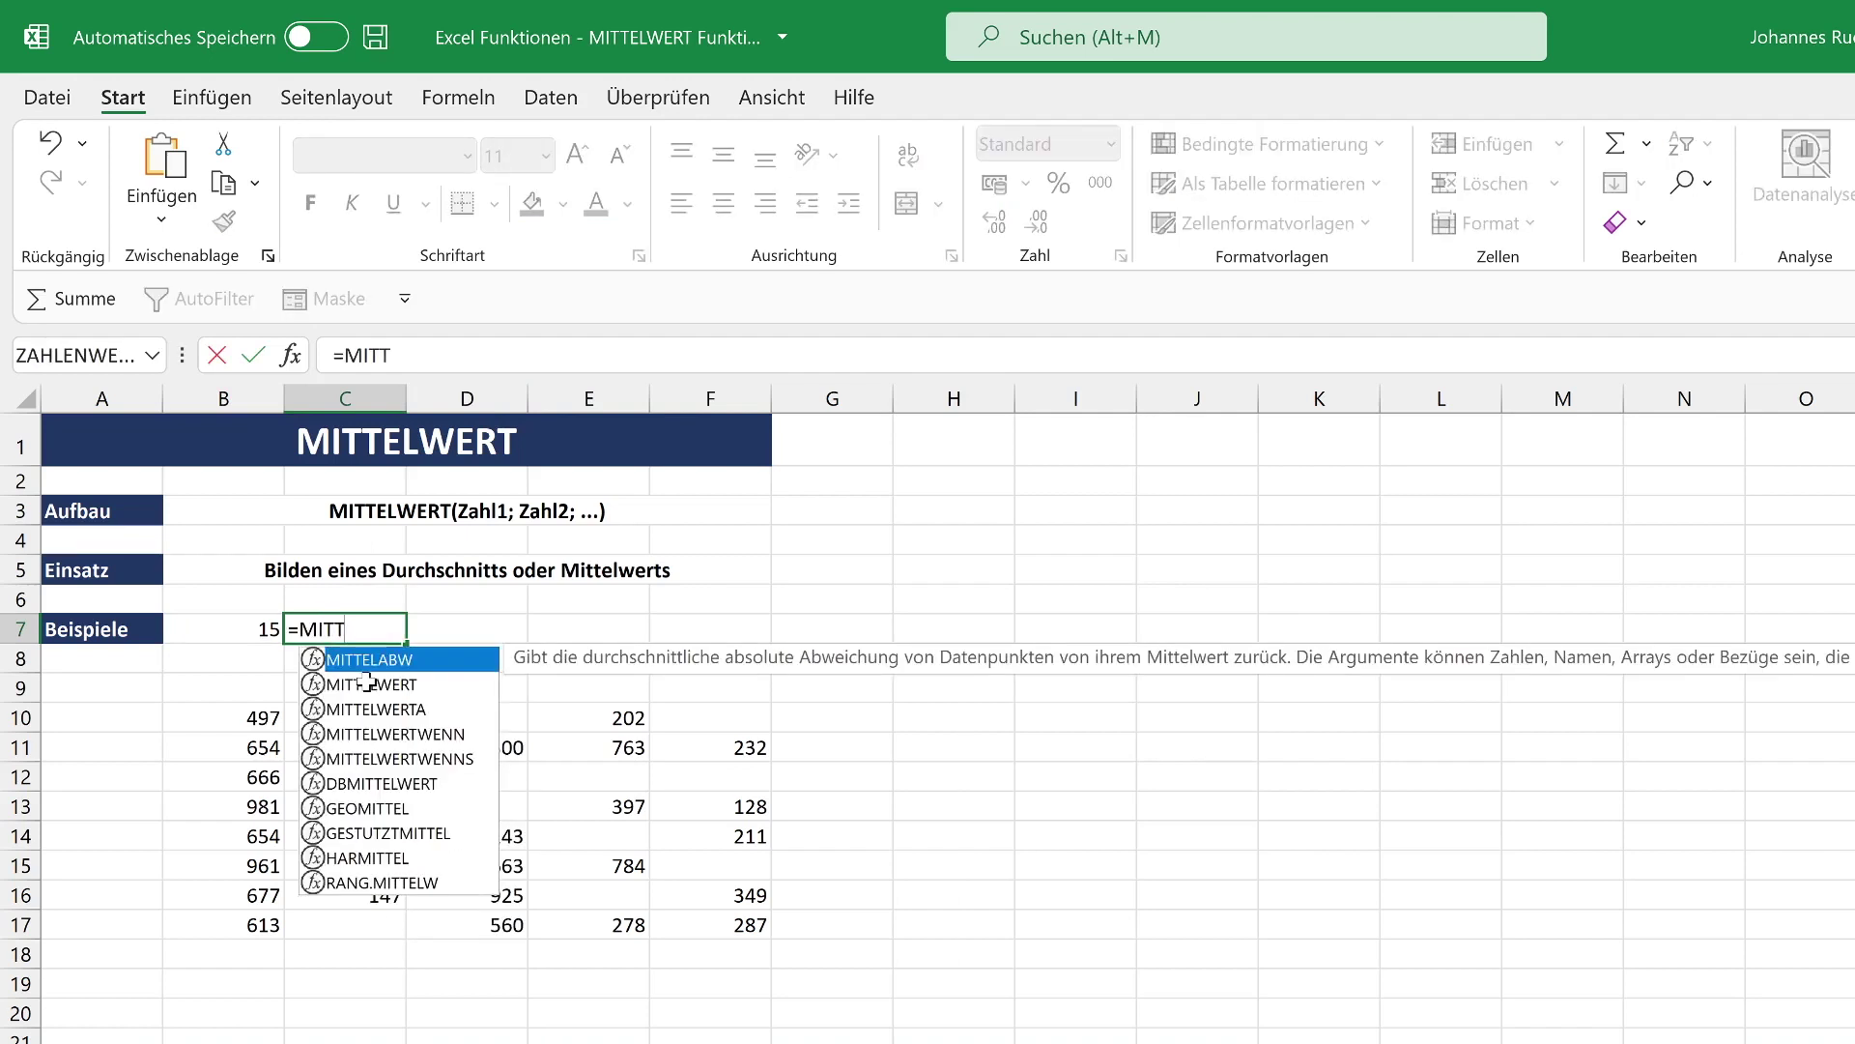
pyautogui.write('ELWE')
pyautogui.press('Tab')
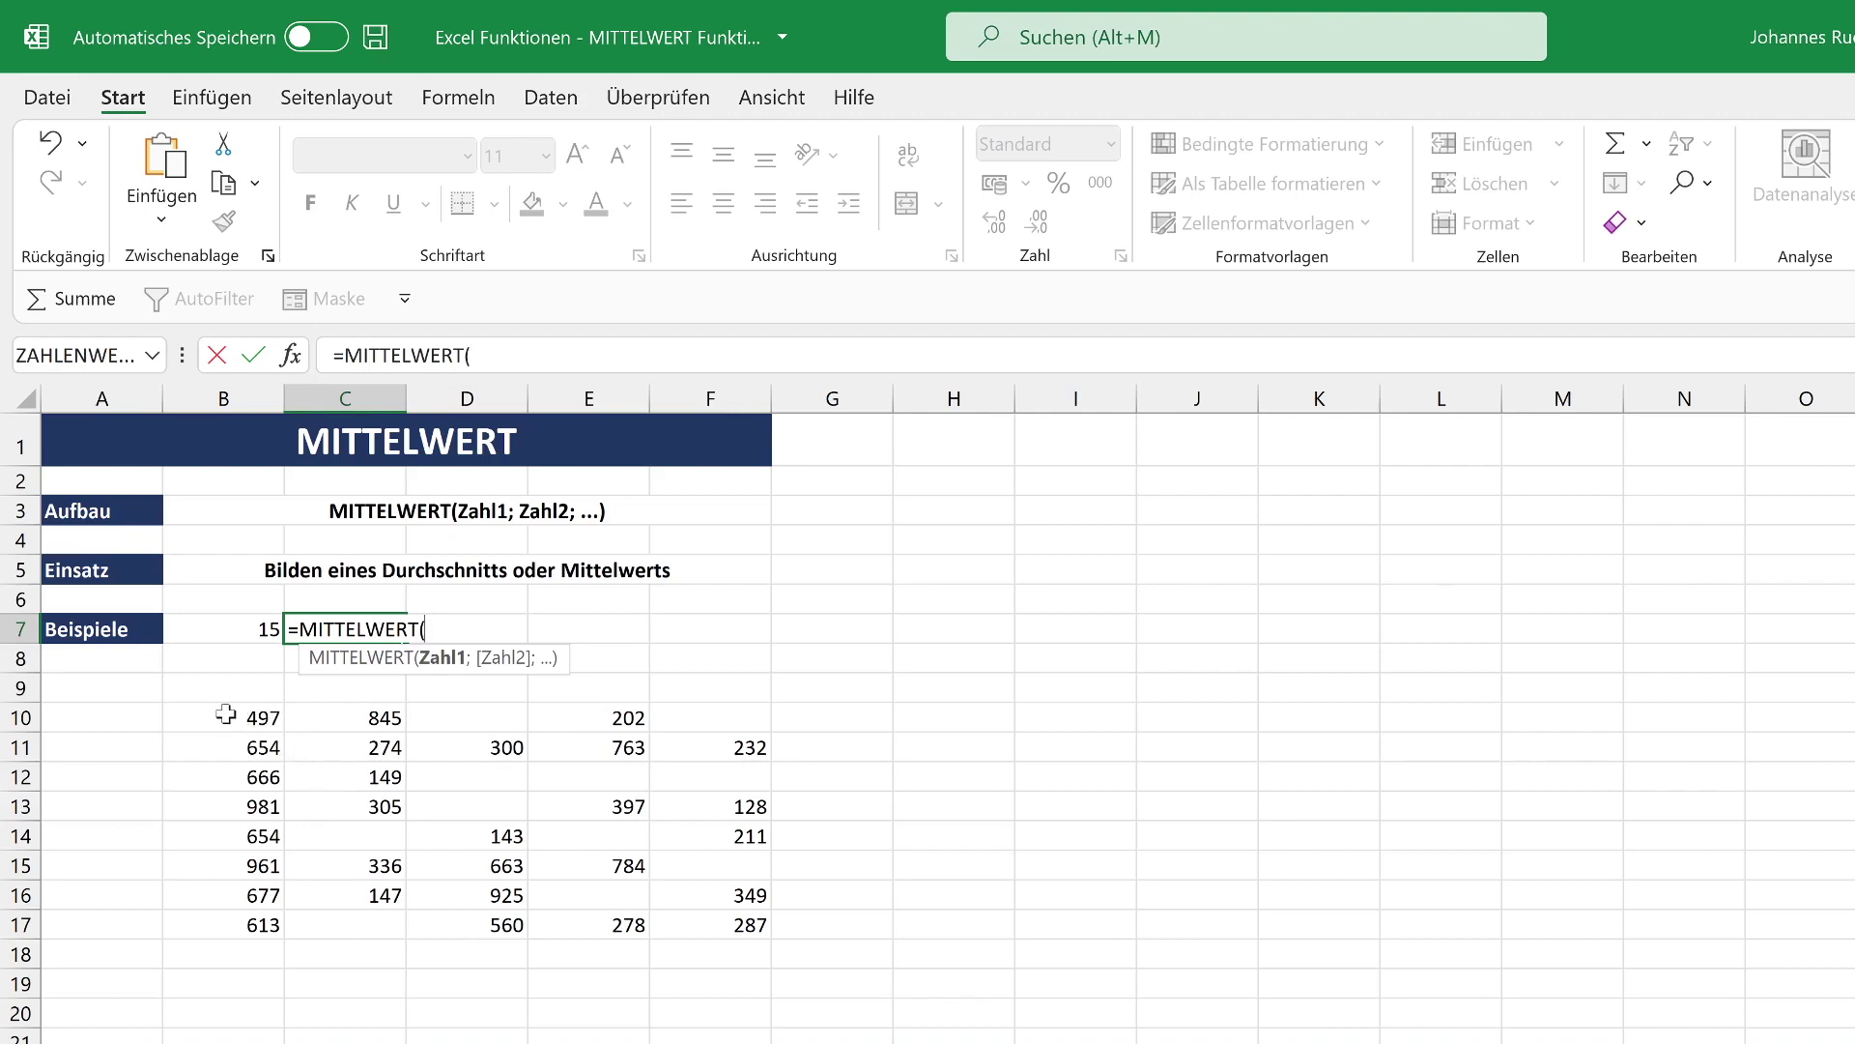
pyautogui.write('B10')
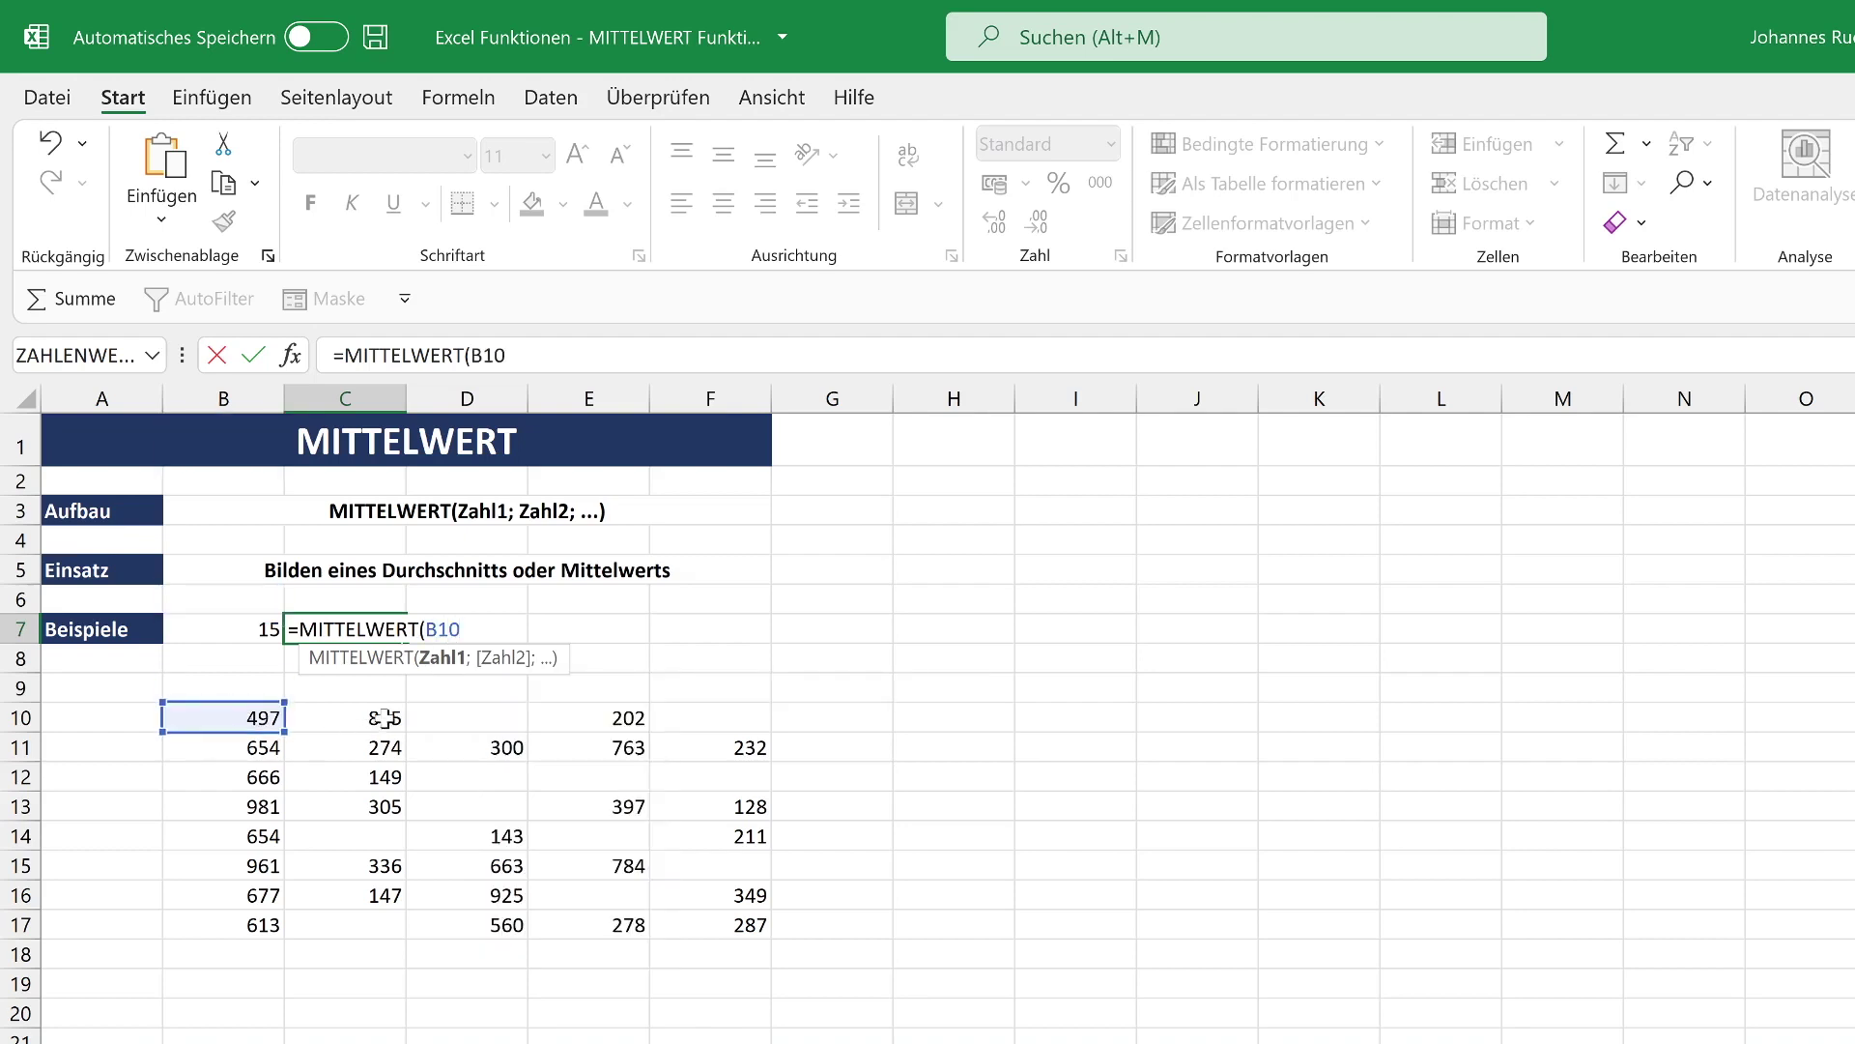
pyautogui.write(';')
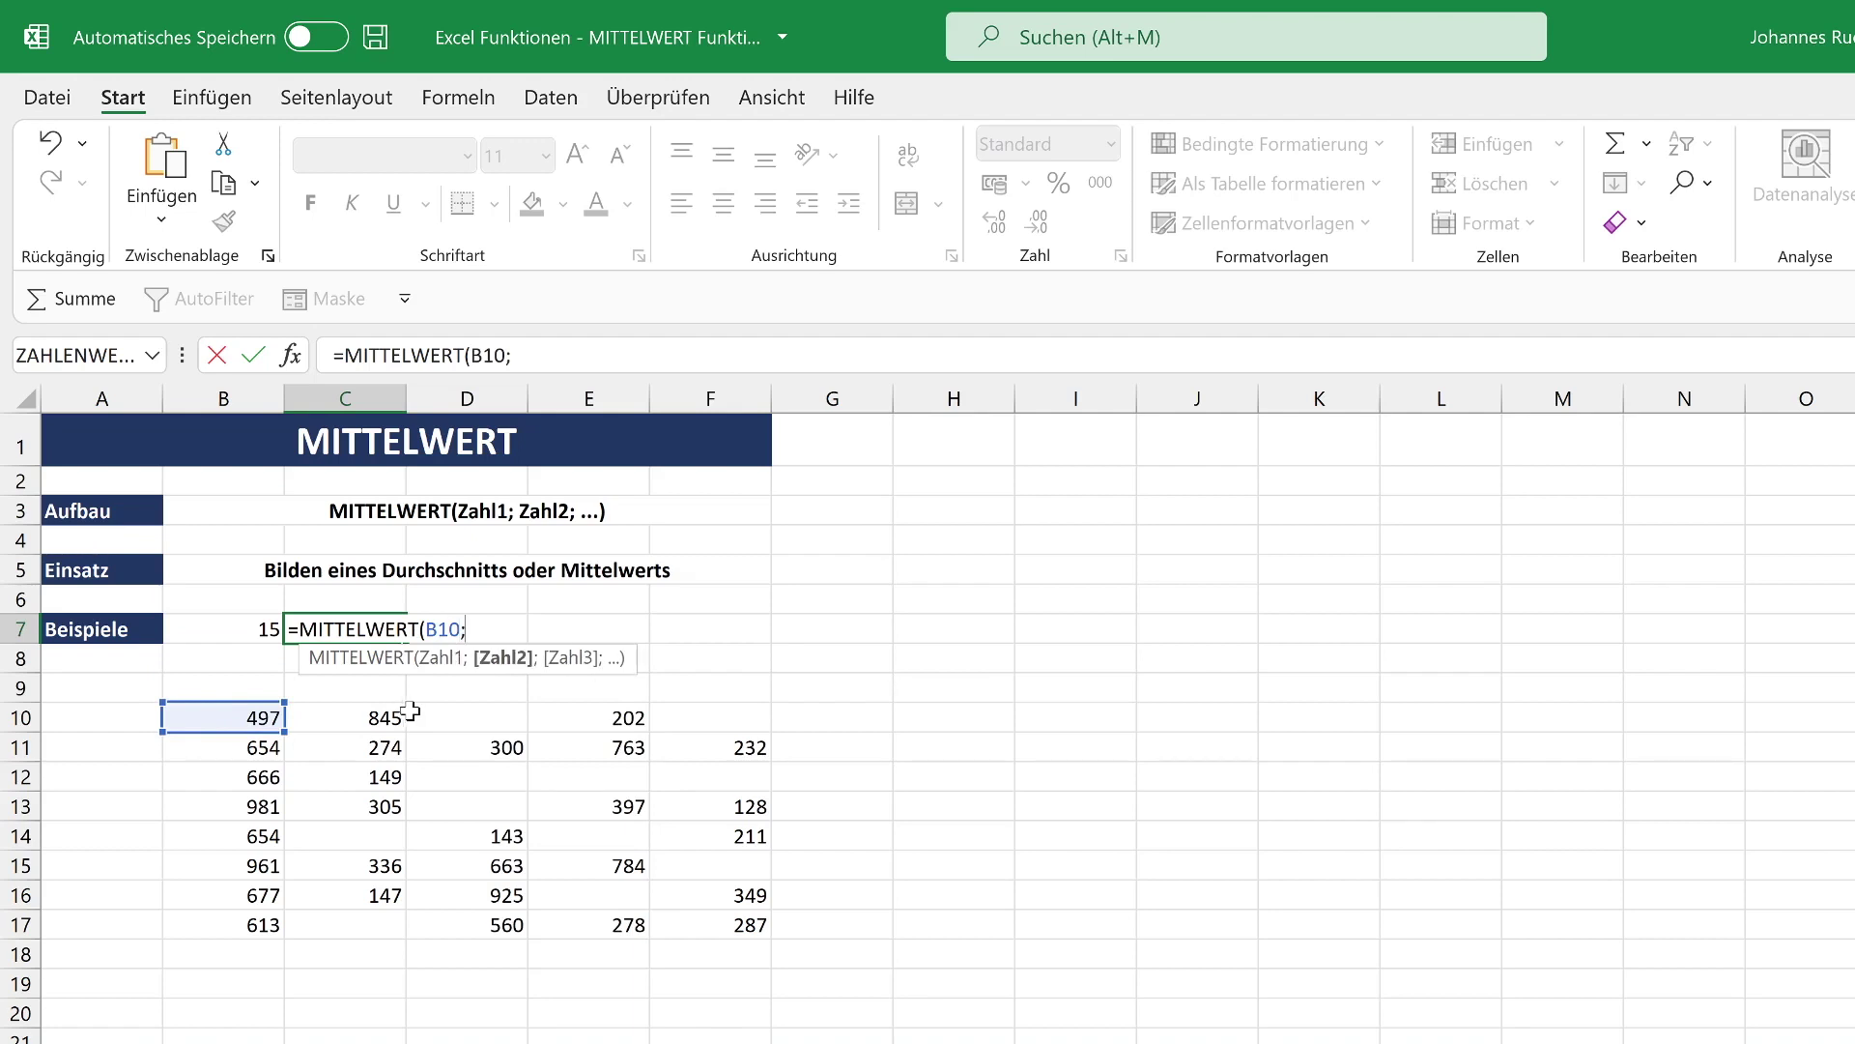
pyautogui.click(225, 749)
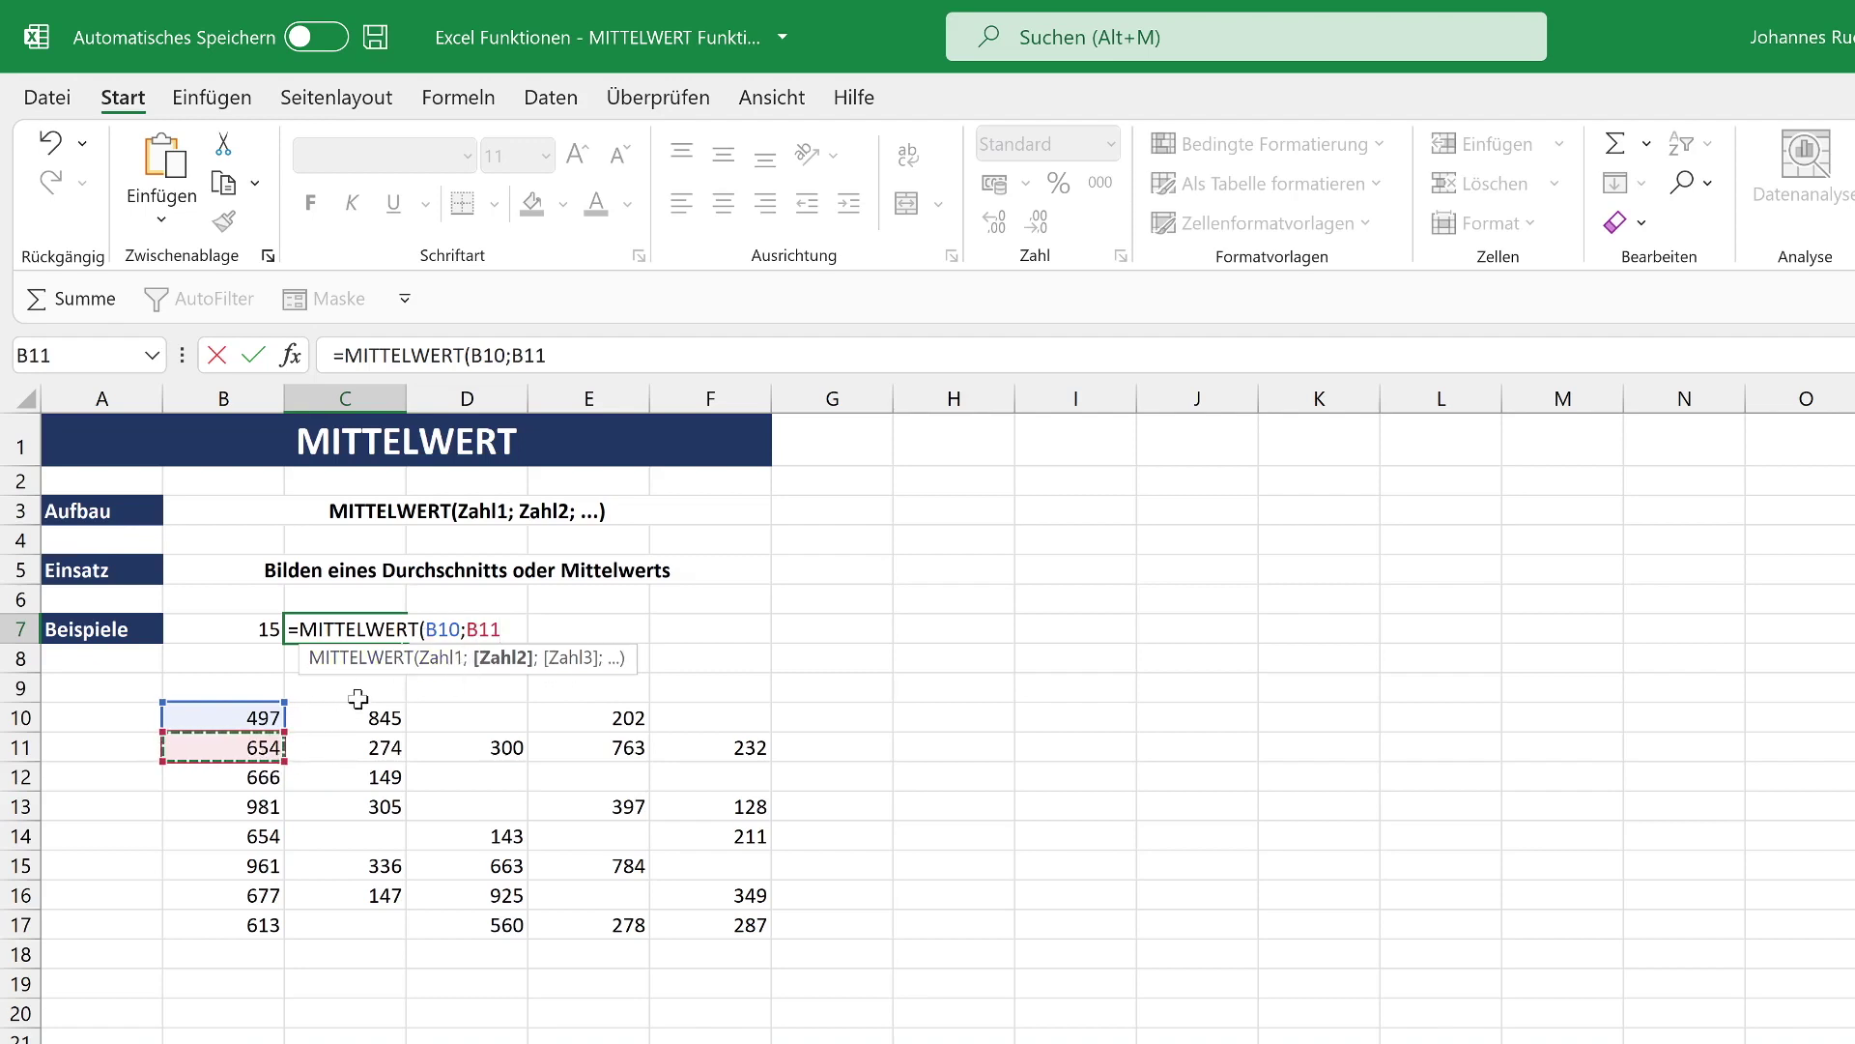
pyautogui.write(')')
pyautogui.press('Return')
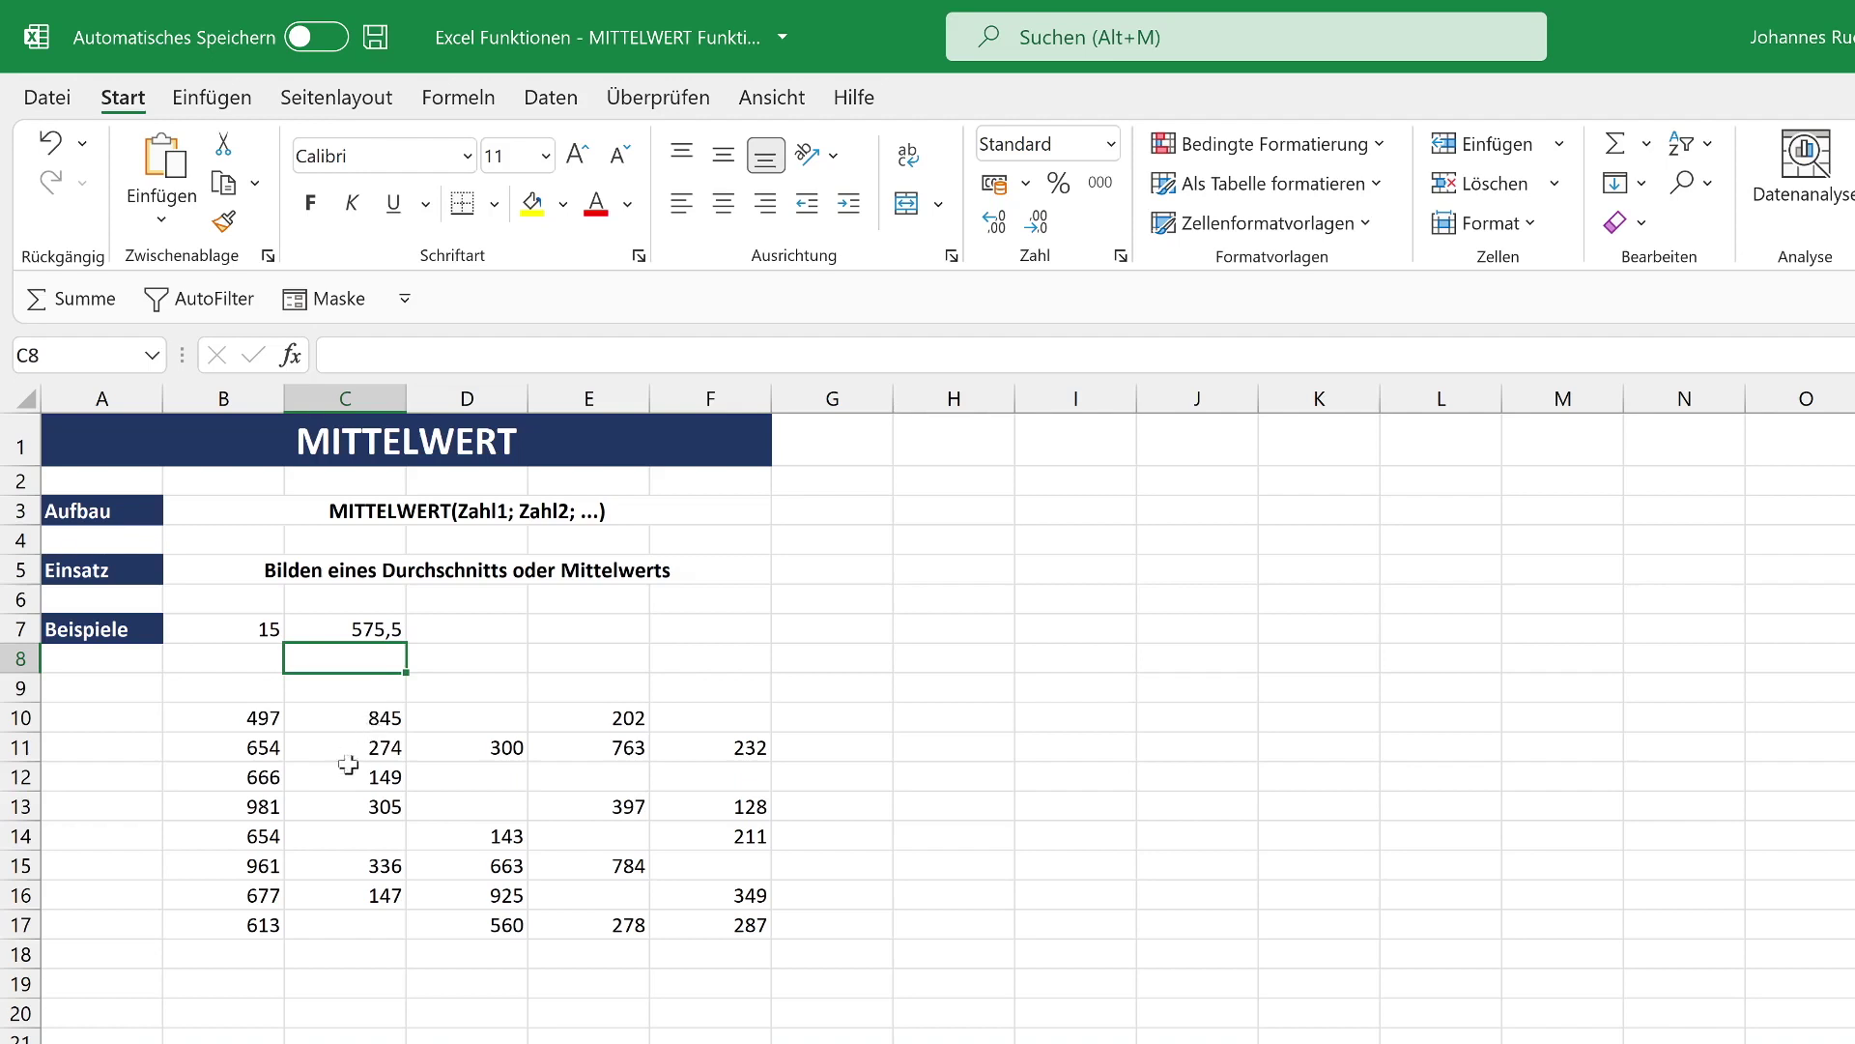
# Enter =MITTELWERT(B10:B17) in D7, returning 712,875
pyautogui.click(455, 637)
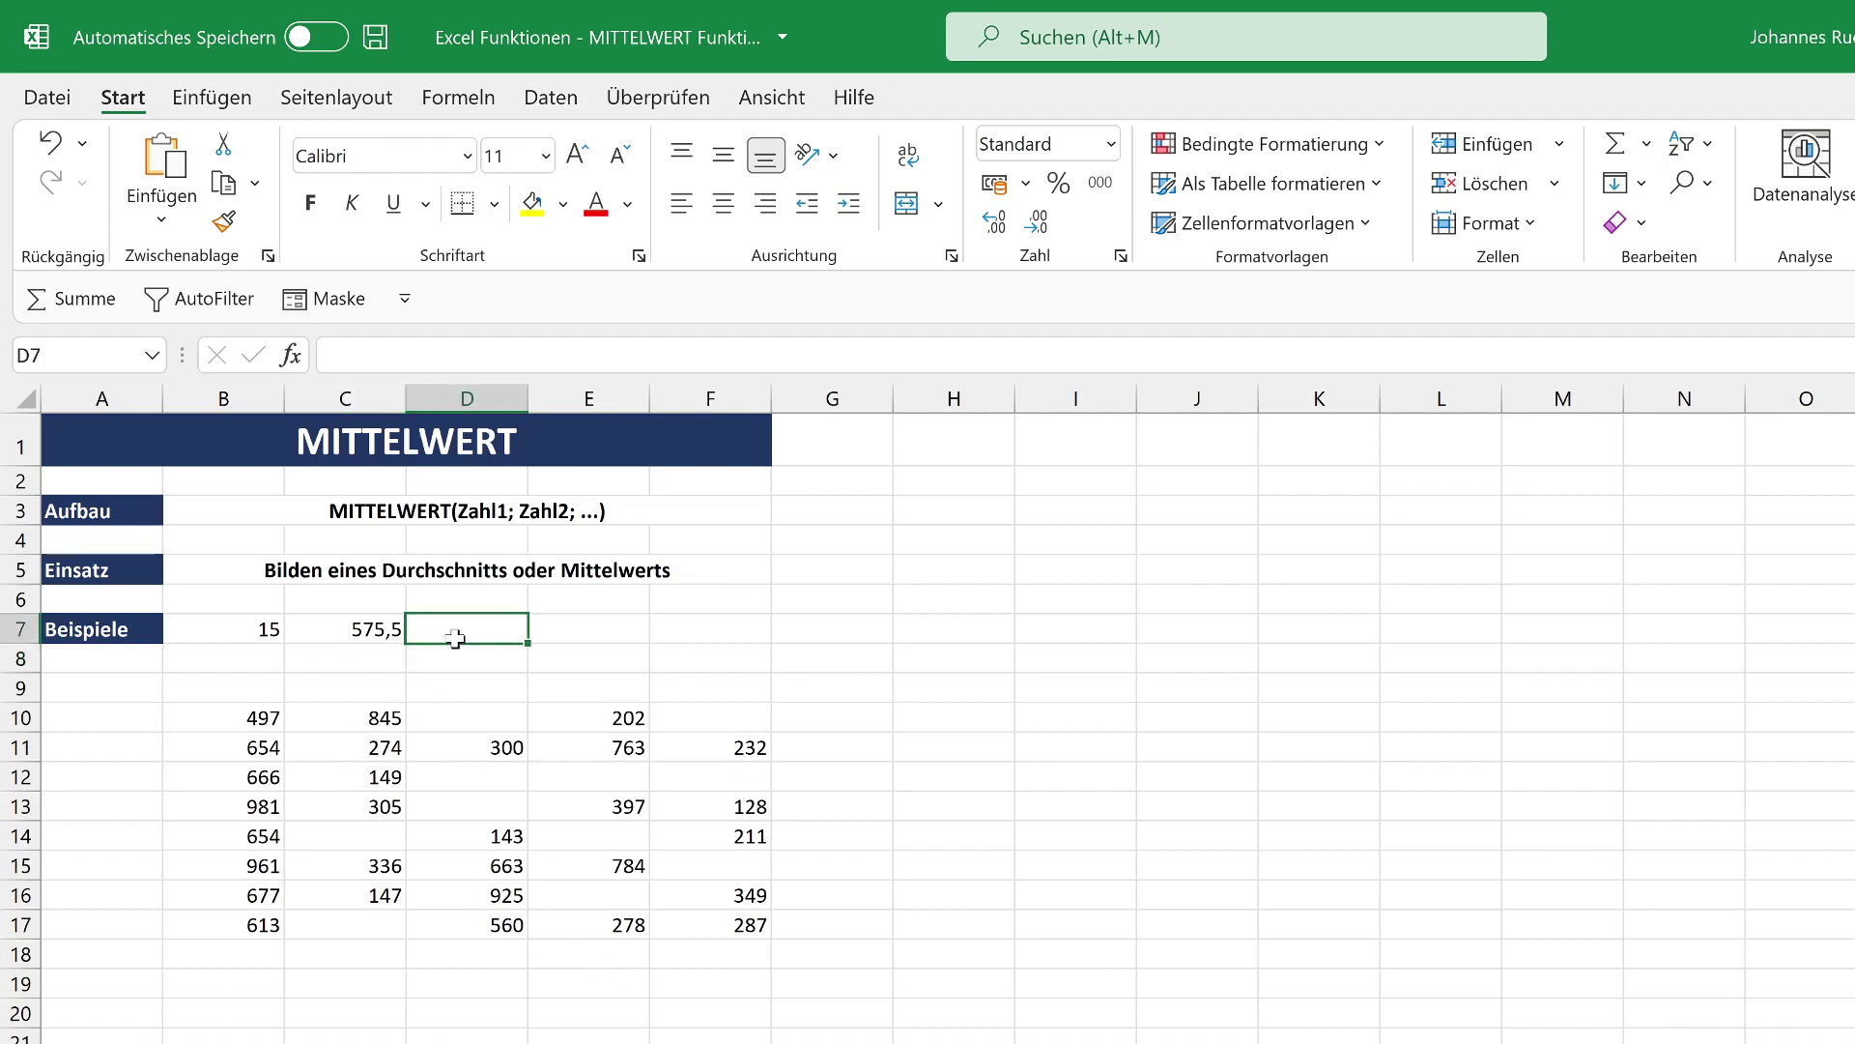
pyautogui.write('=MITT')
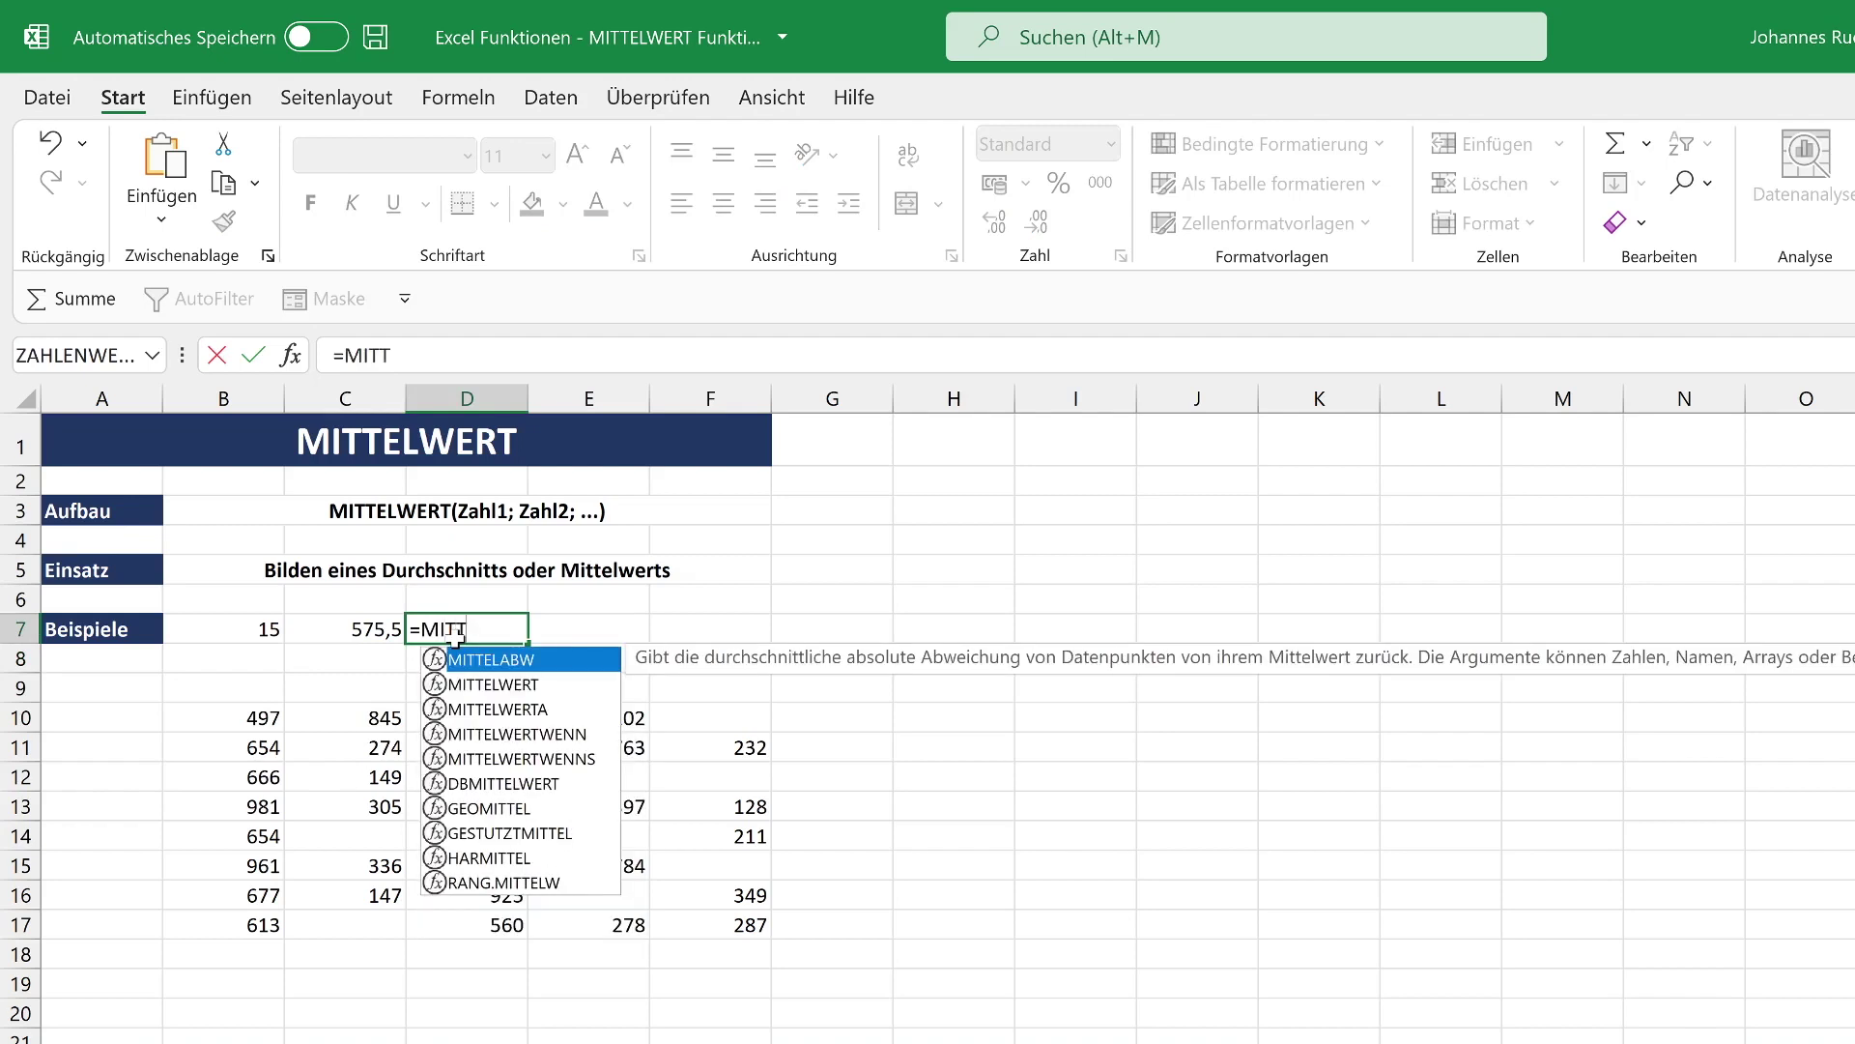
pyautogui.write('ELWE')
pyautogui.press('Tab')
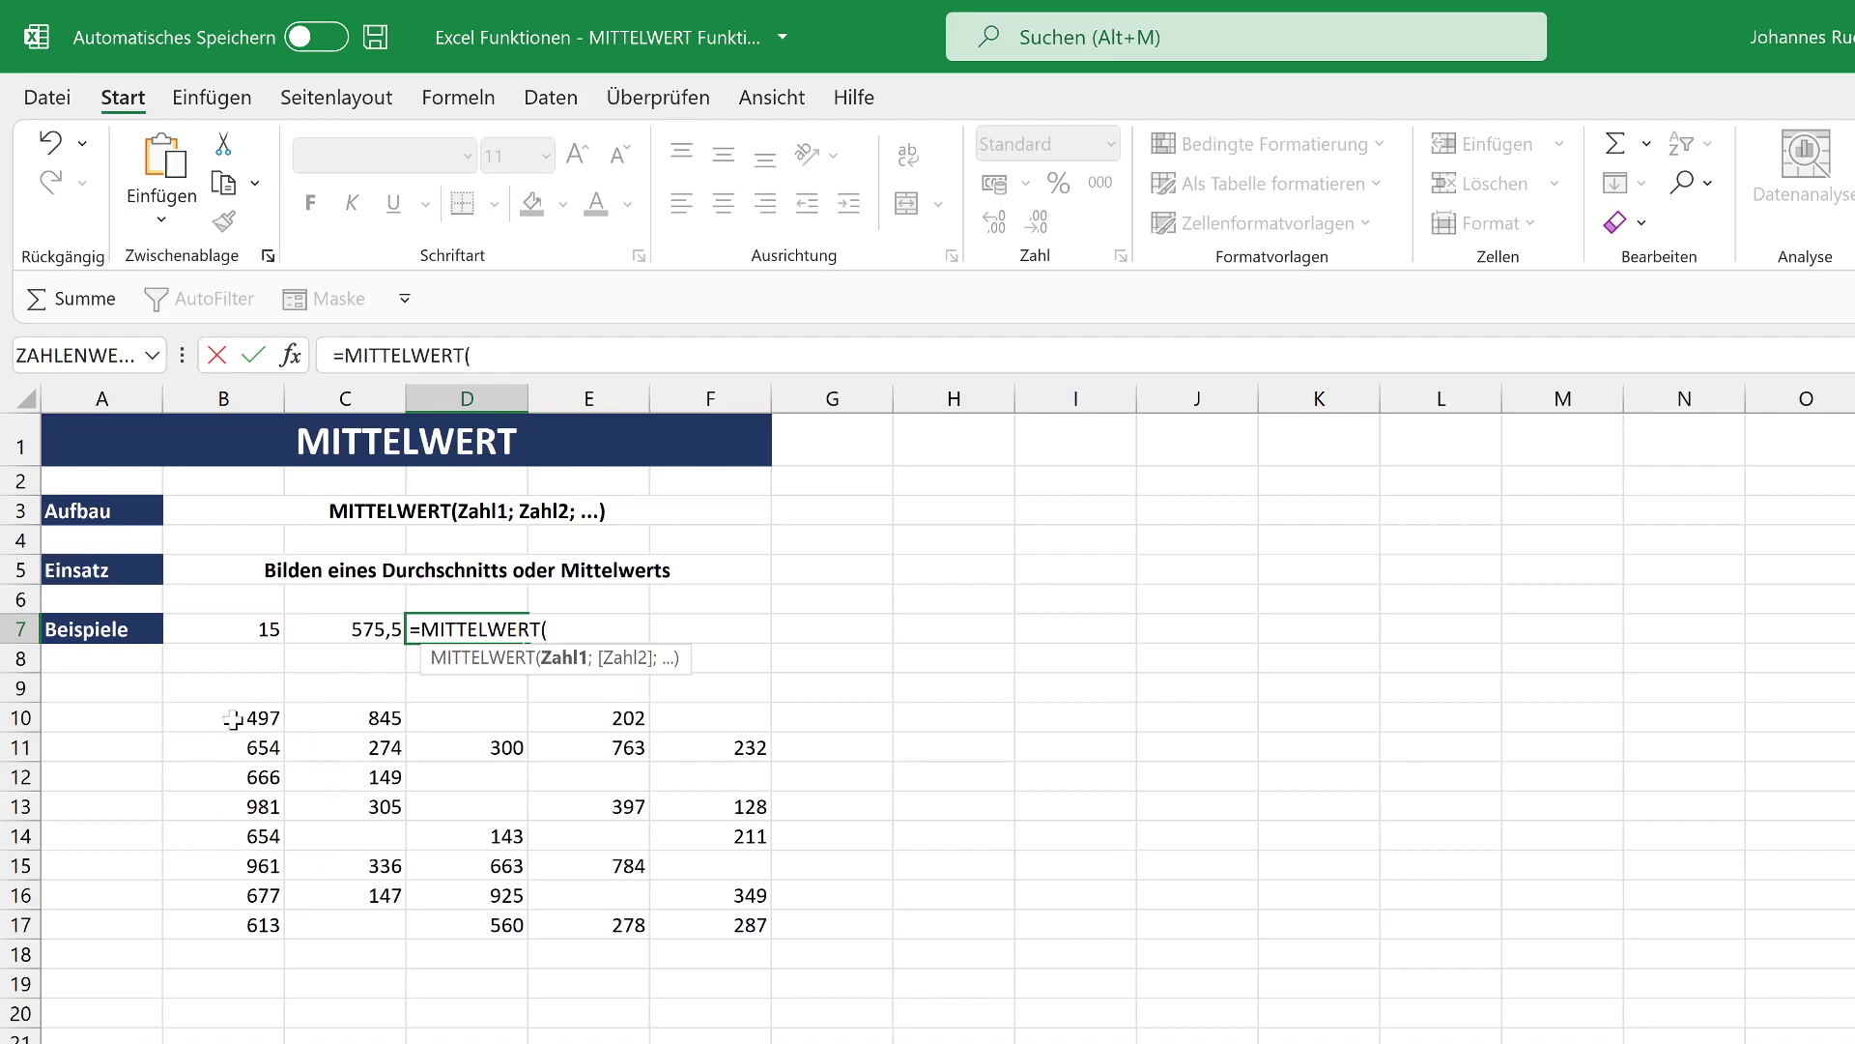
pyautogui.moveTo(227, 718); pyautogui.dragTo(209, 925)
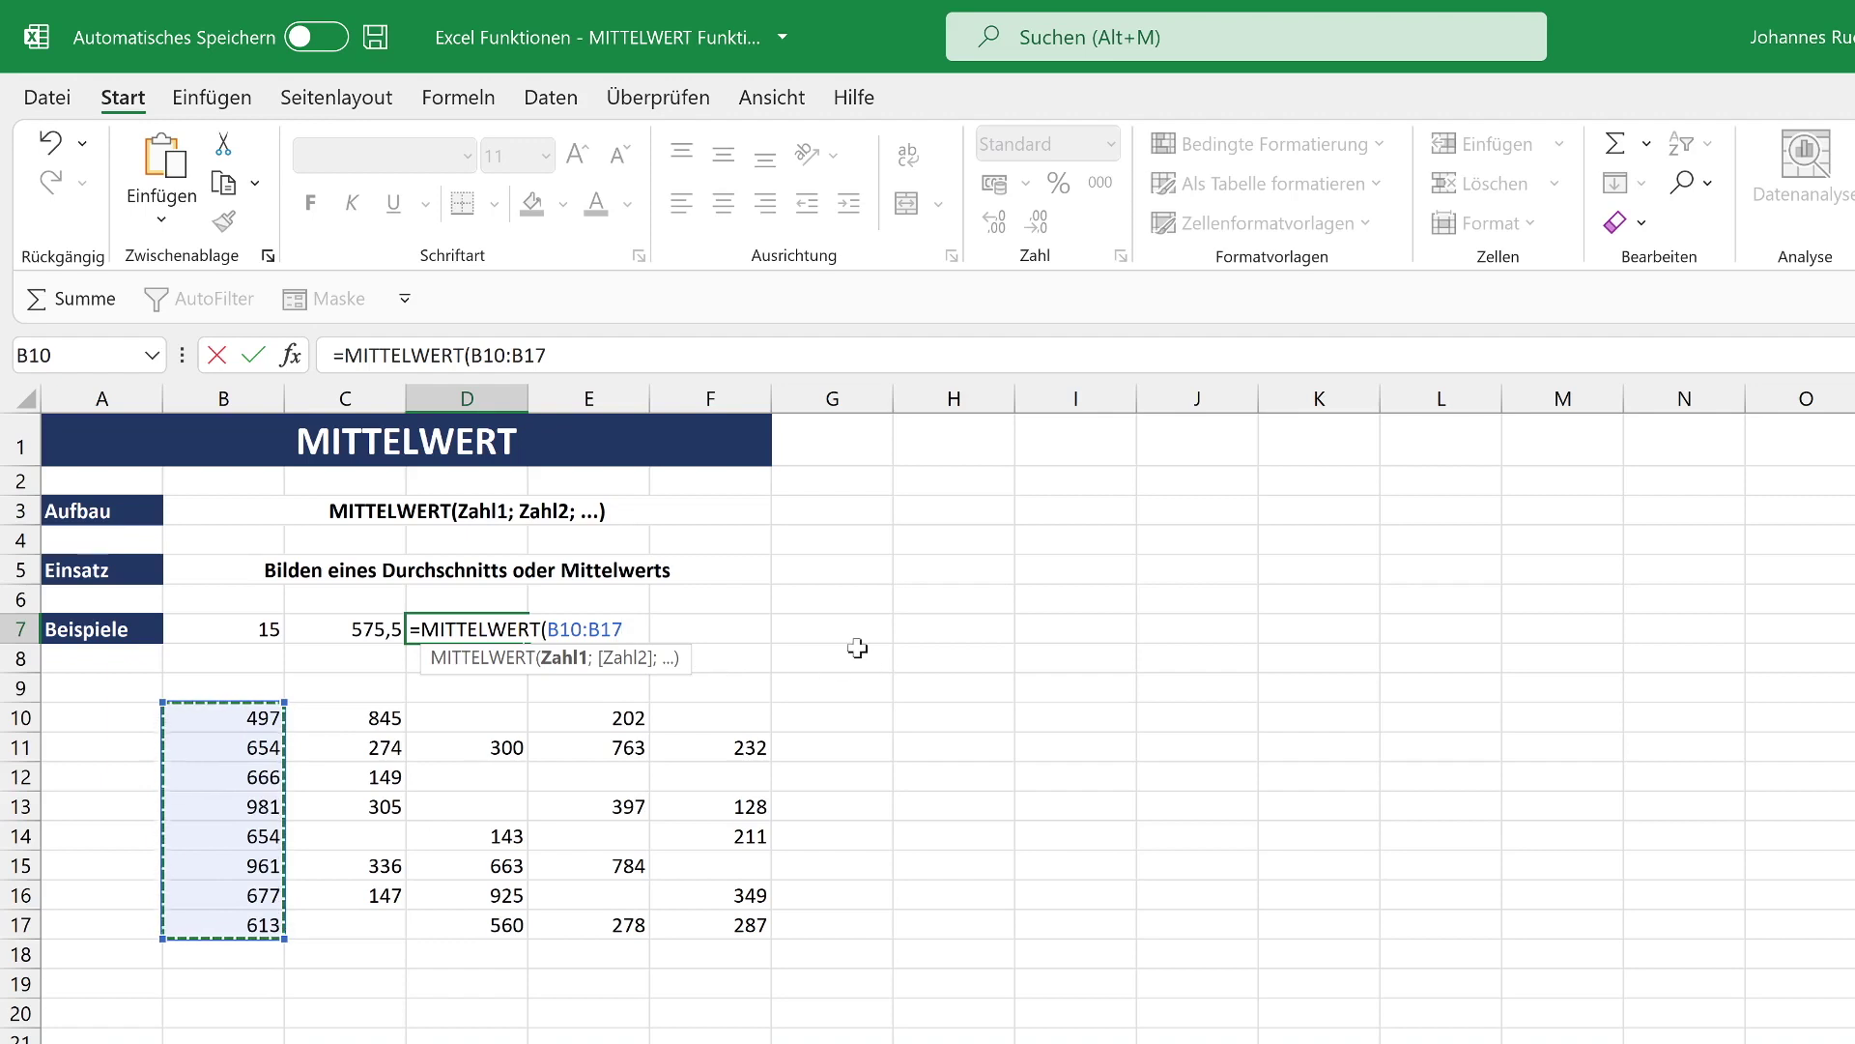
pyautogui.write(')')
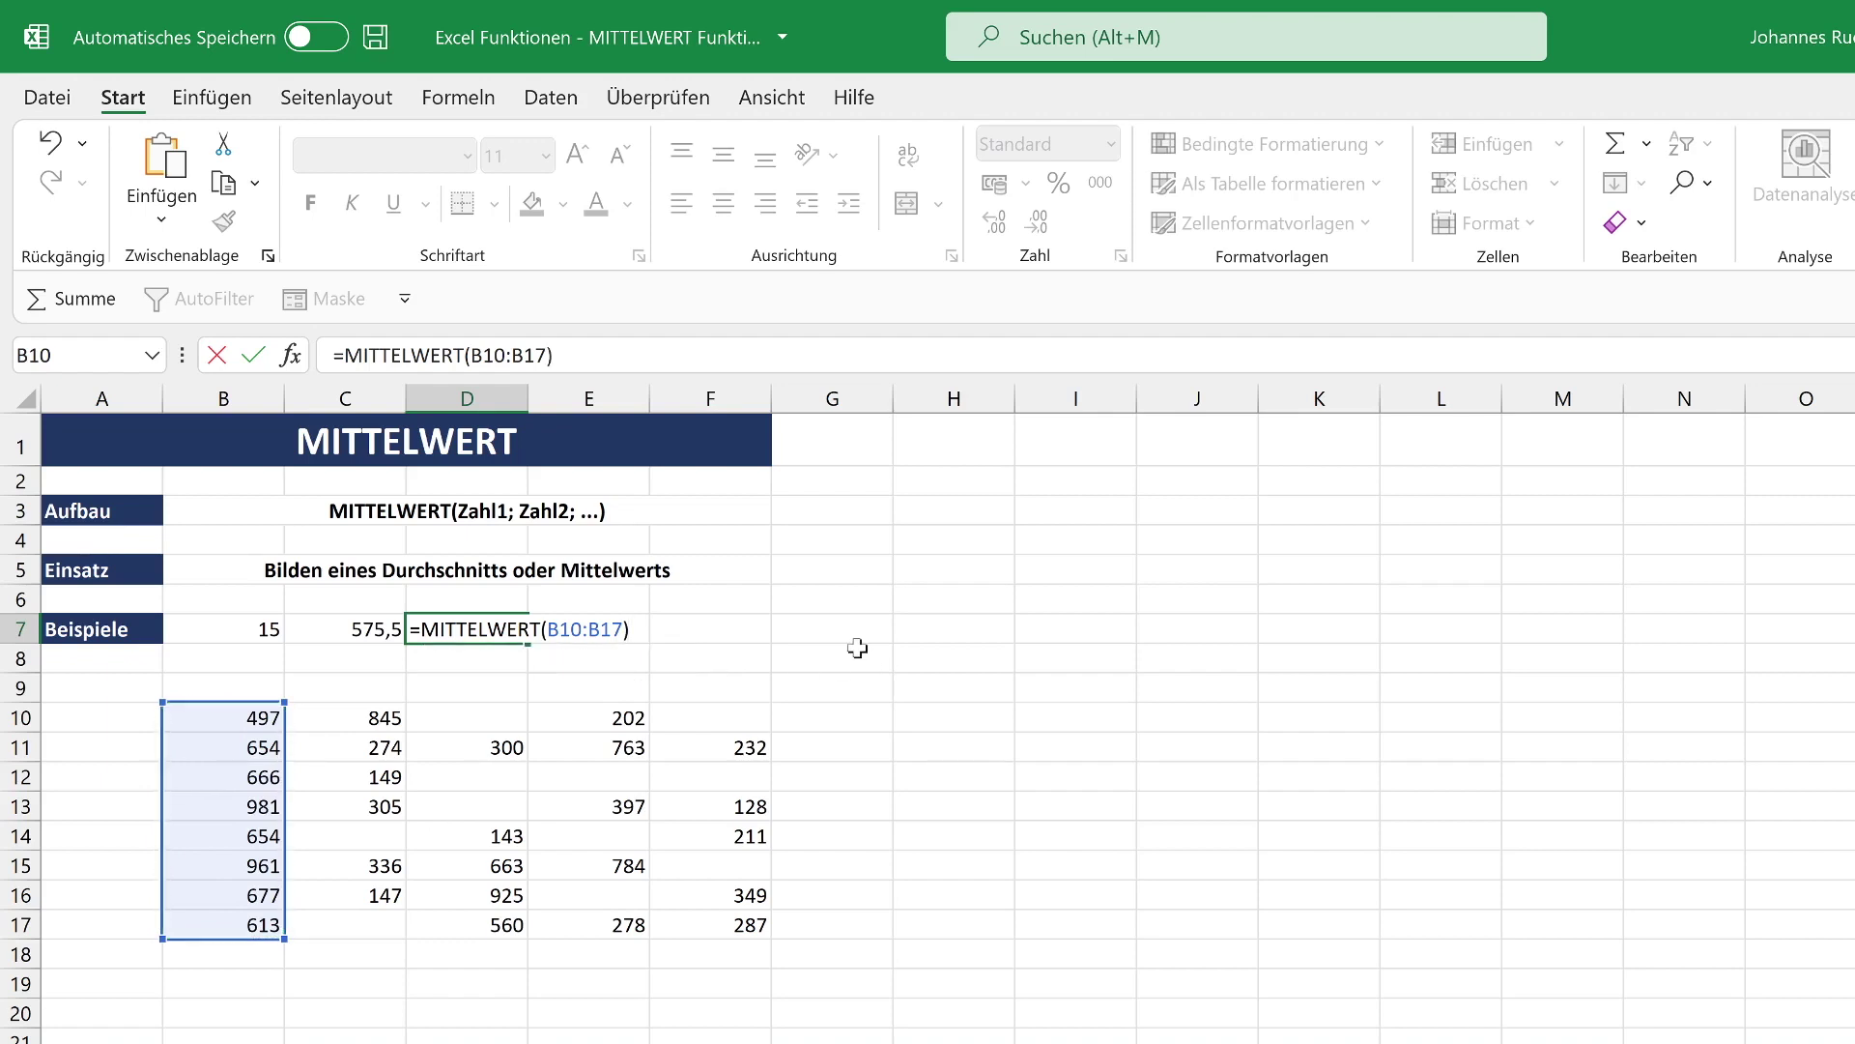
pyautogui.press('Return')
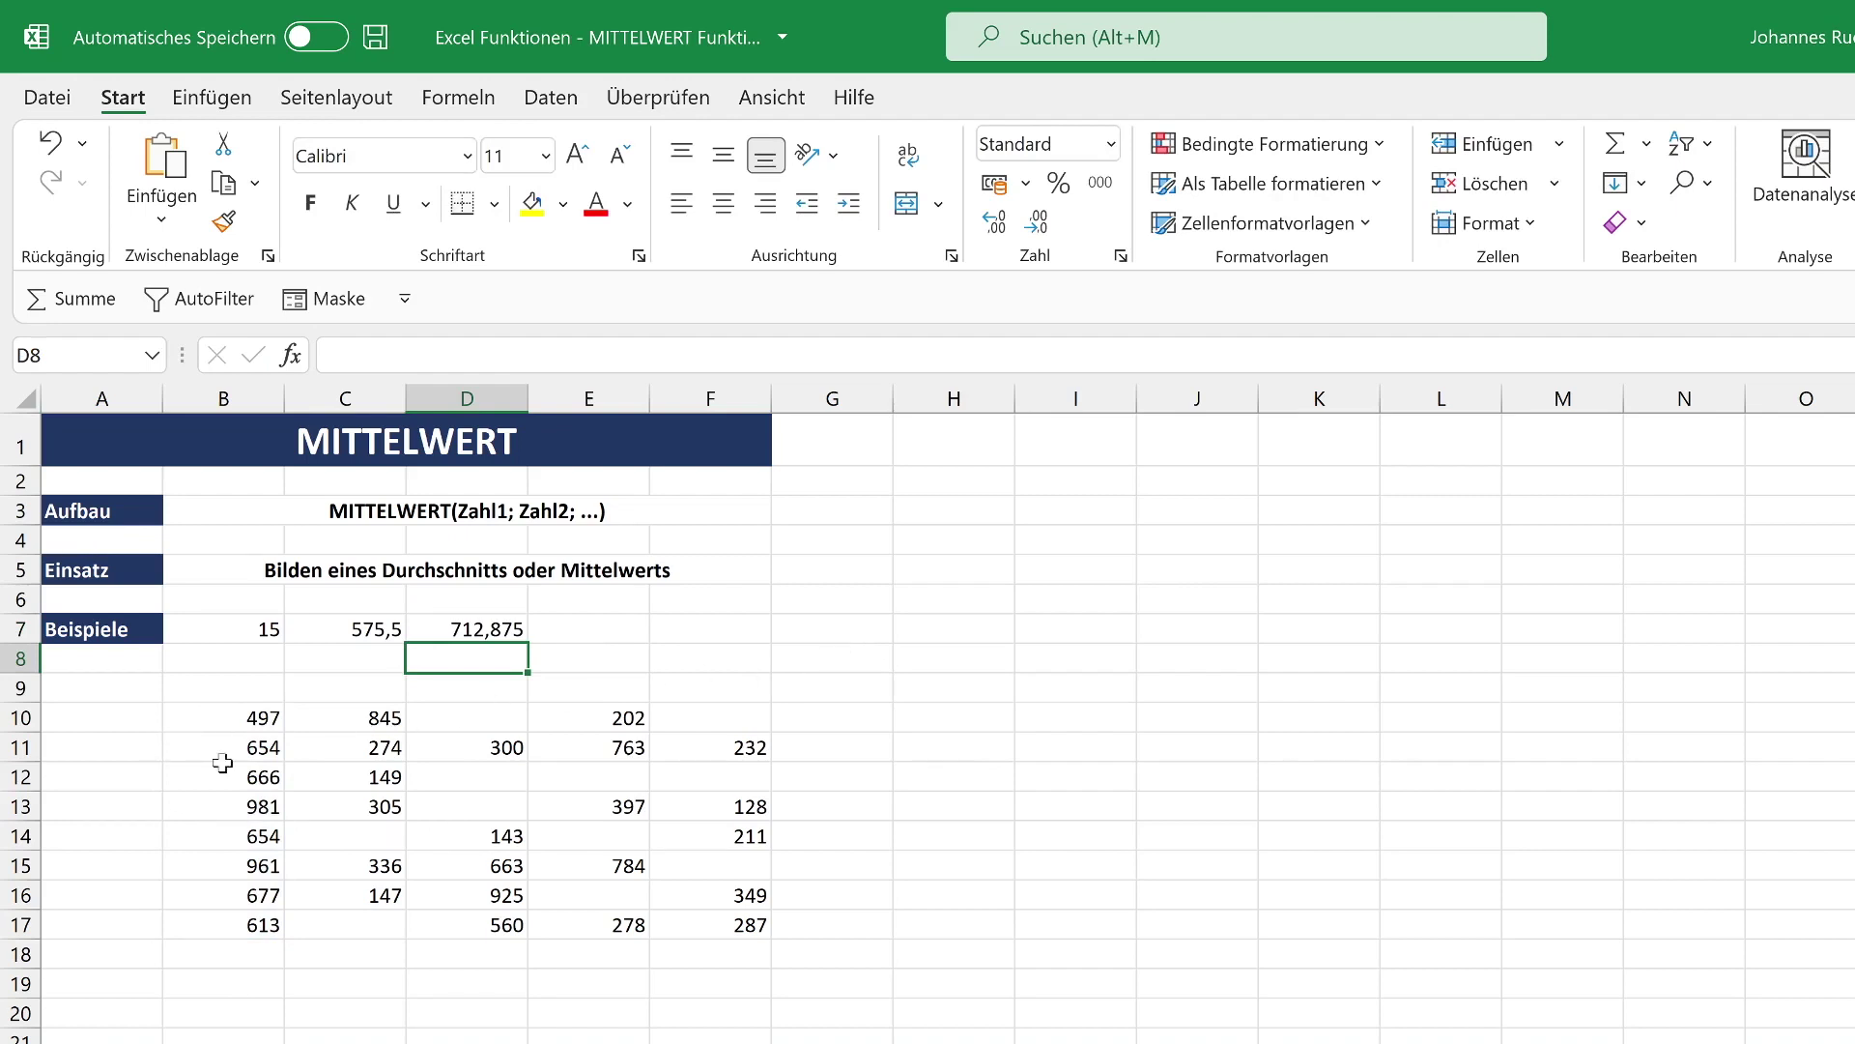
# Enter =MITTELWERT(B11:F11) in E7, showing 444,6
pyautogui.click(570, 630)
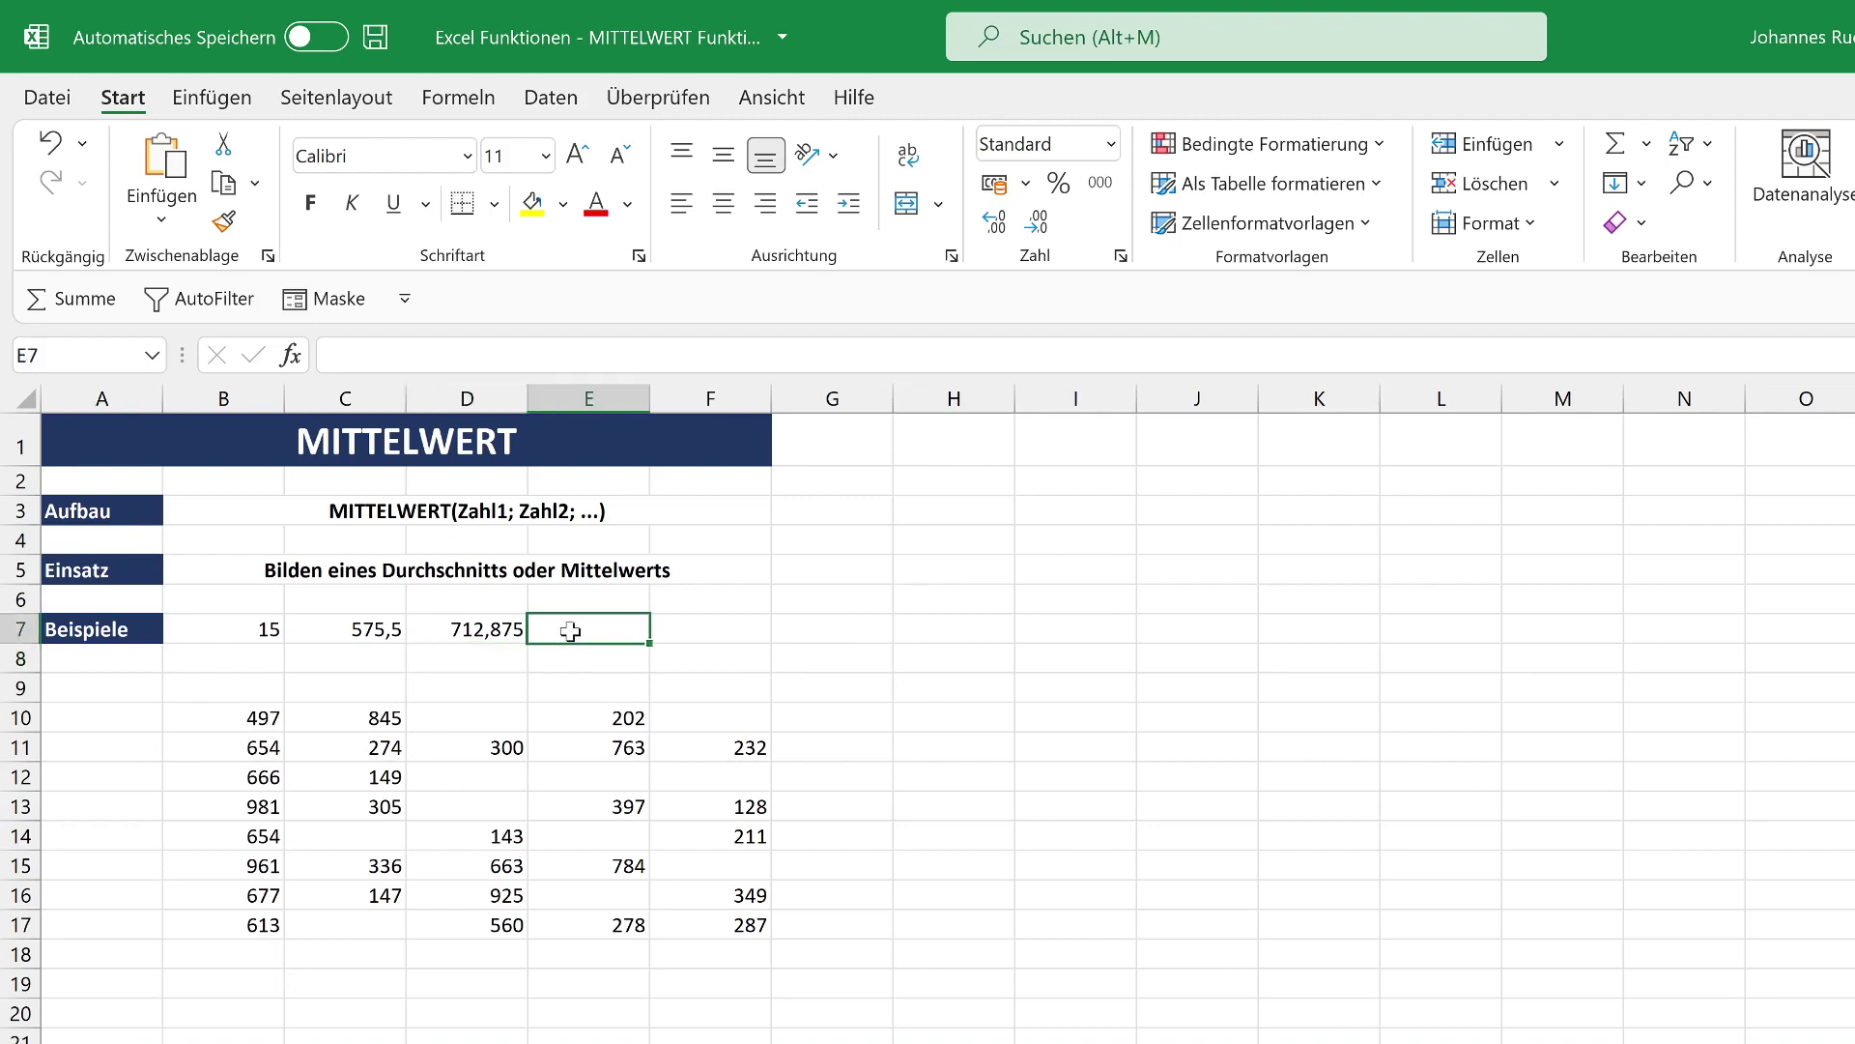
pyautogui.write('=MITTEL')
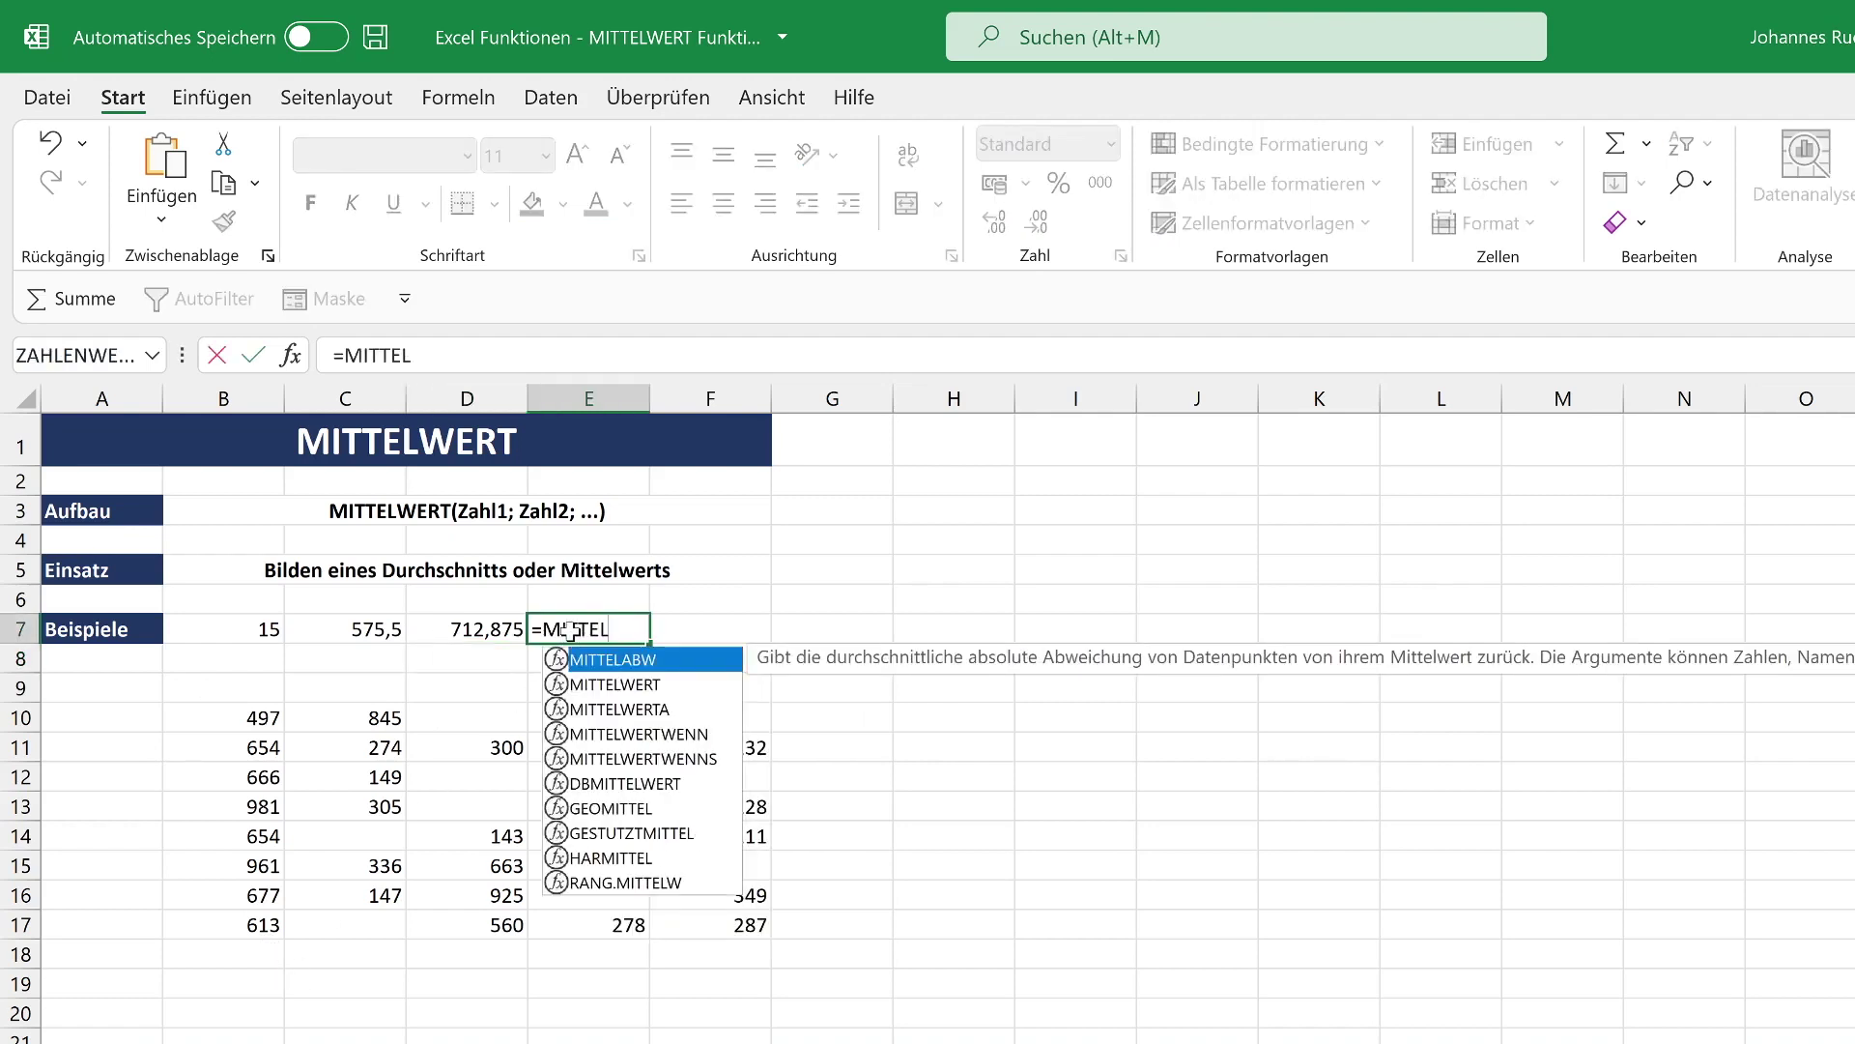
pyautogui.write('W')
pyautogui.press('Tab')
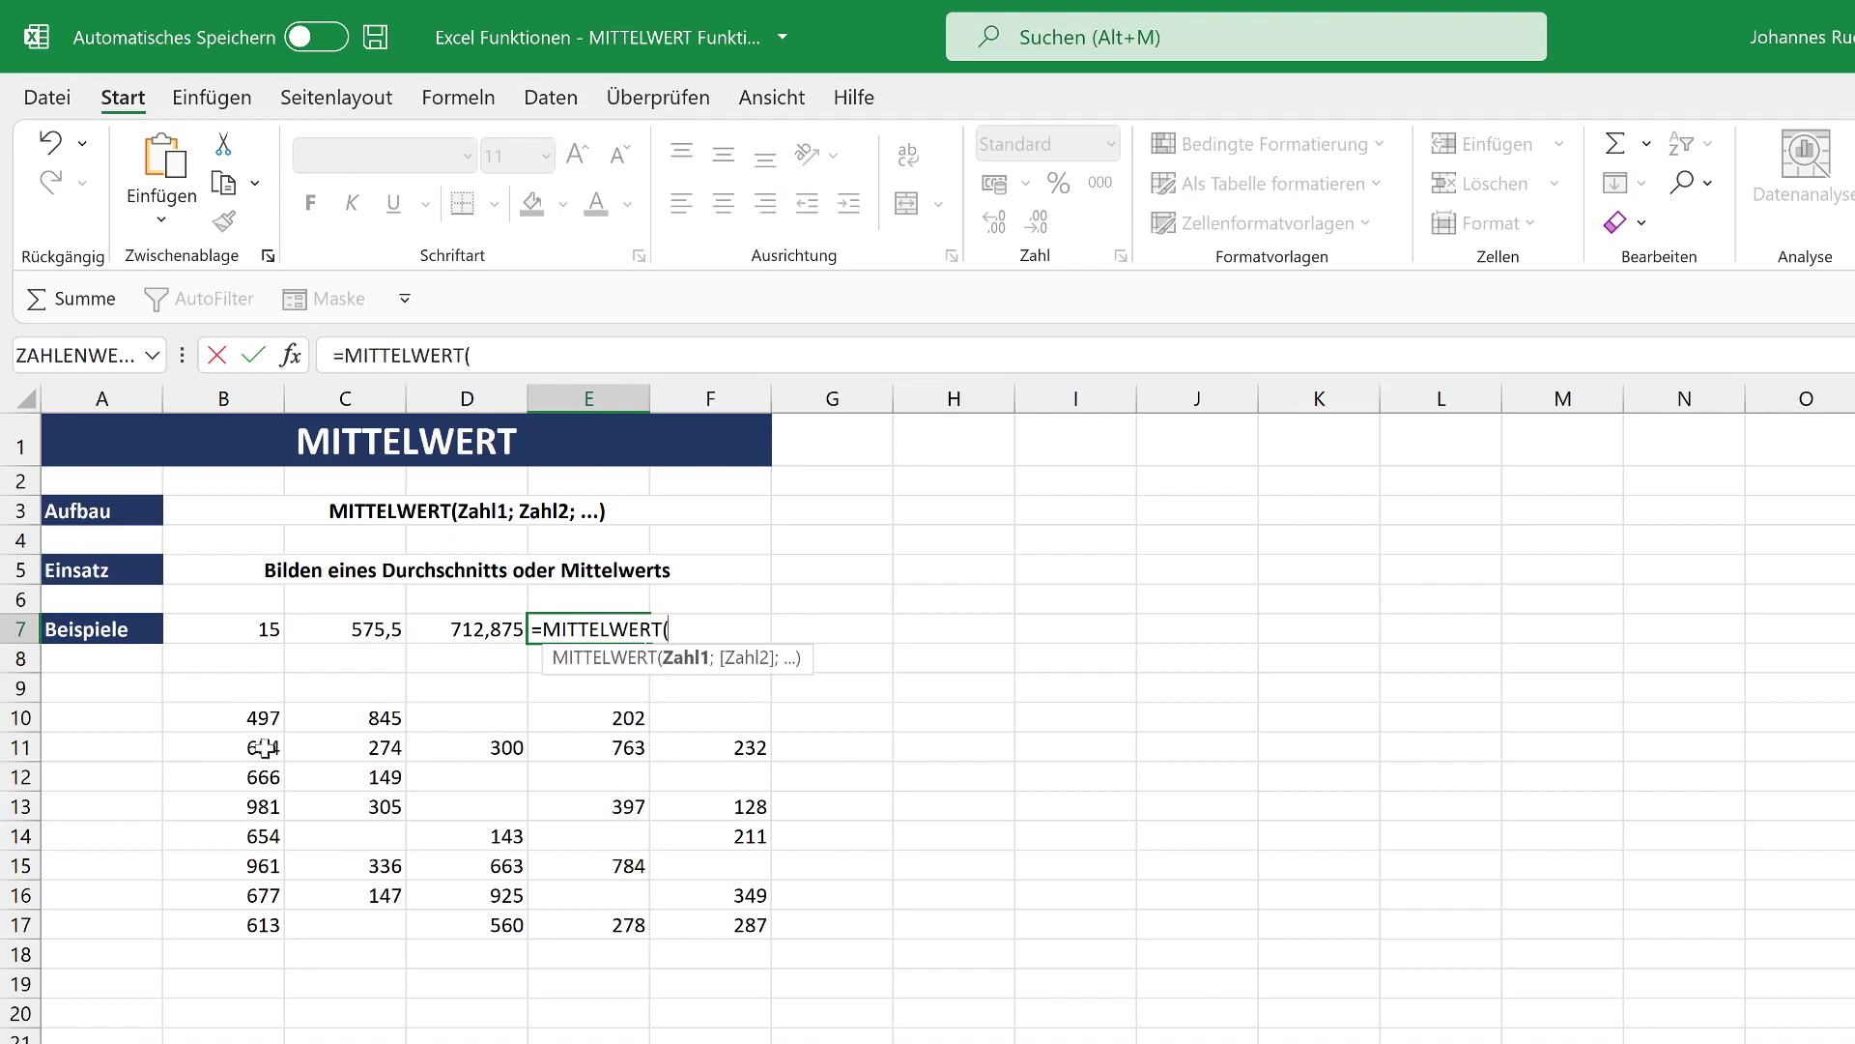
pyautogui.moveTo(263, 747); pyautogui.dragTo(759, 748)
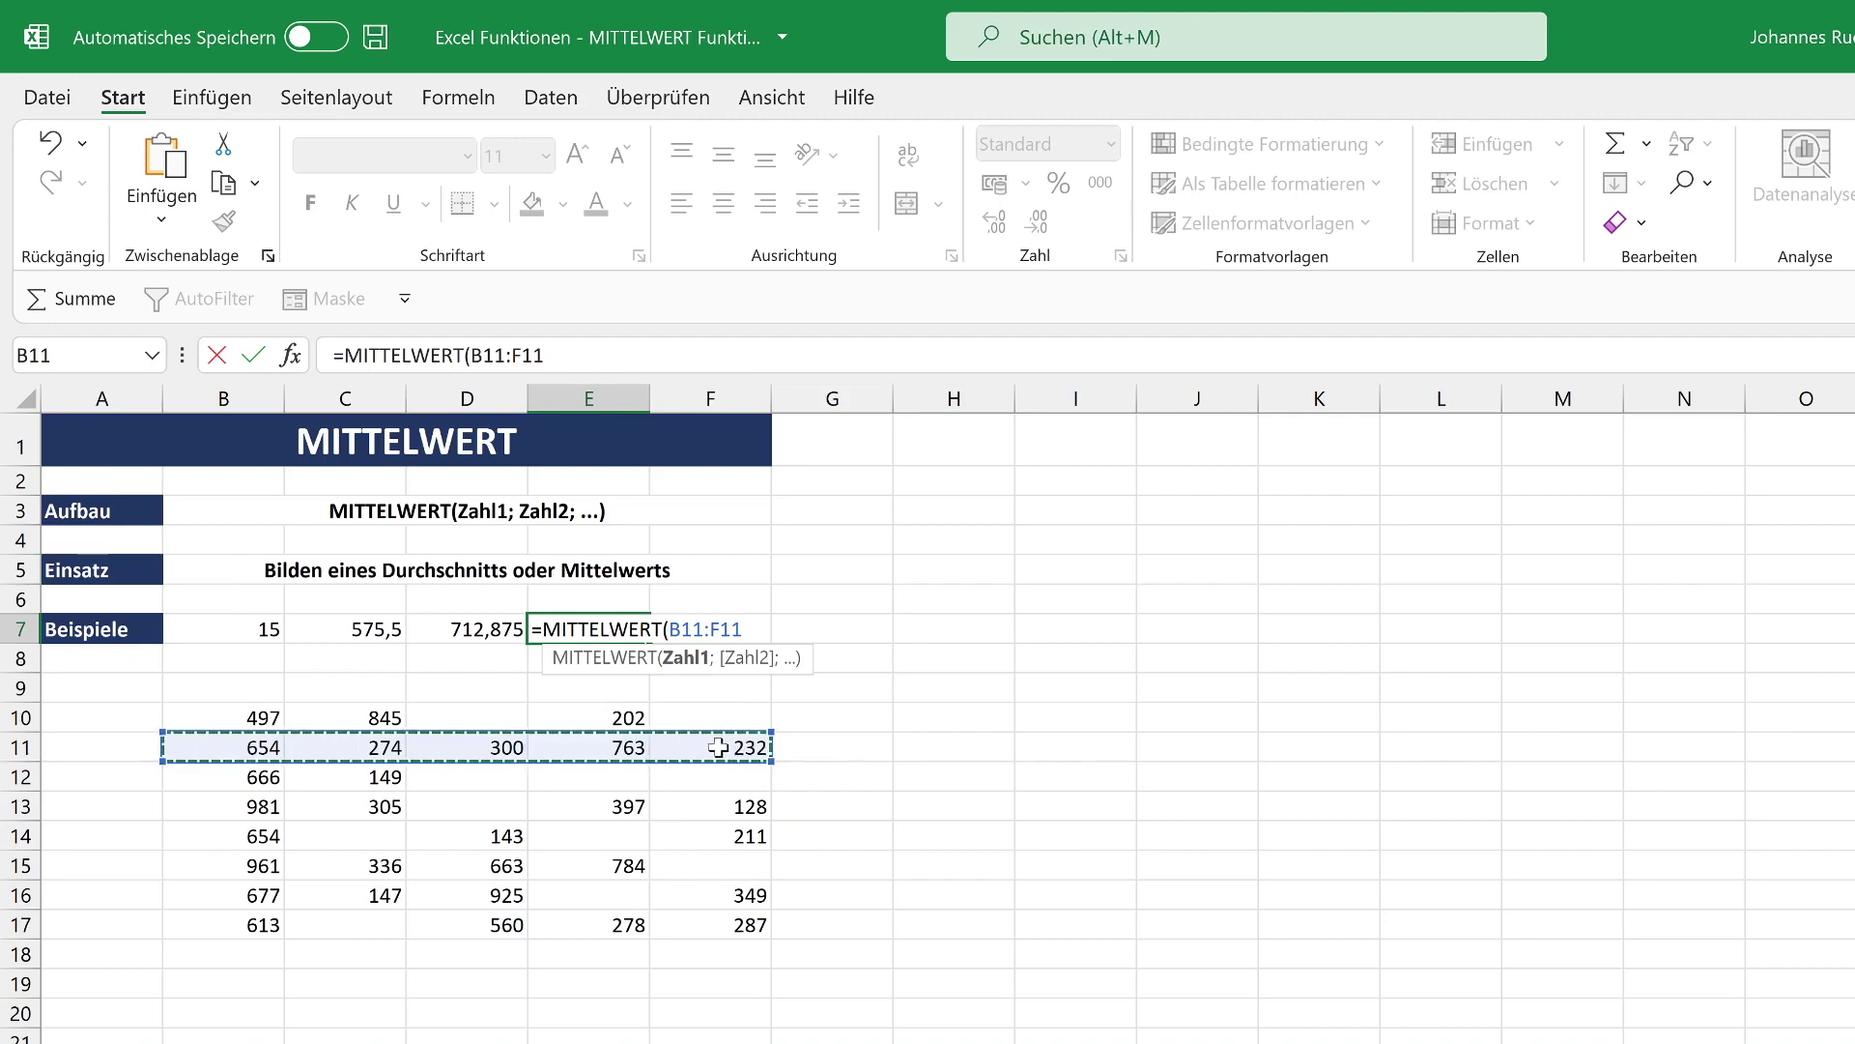
pyautogui.write(')')
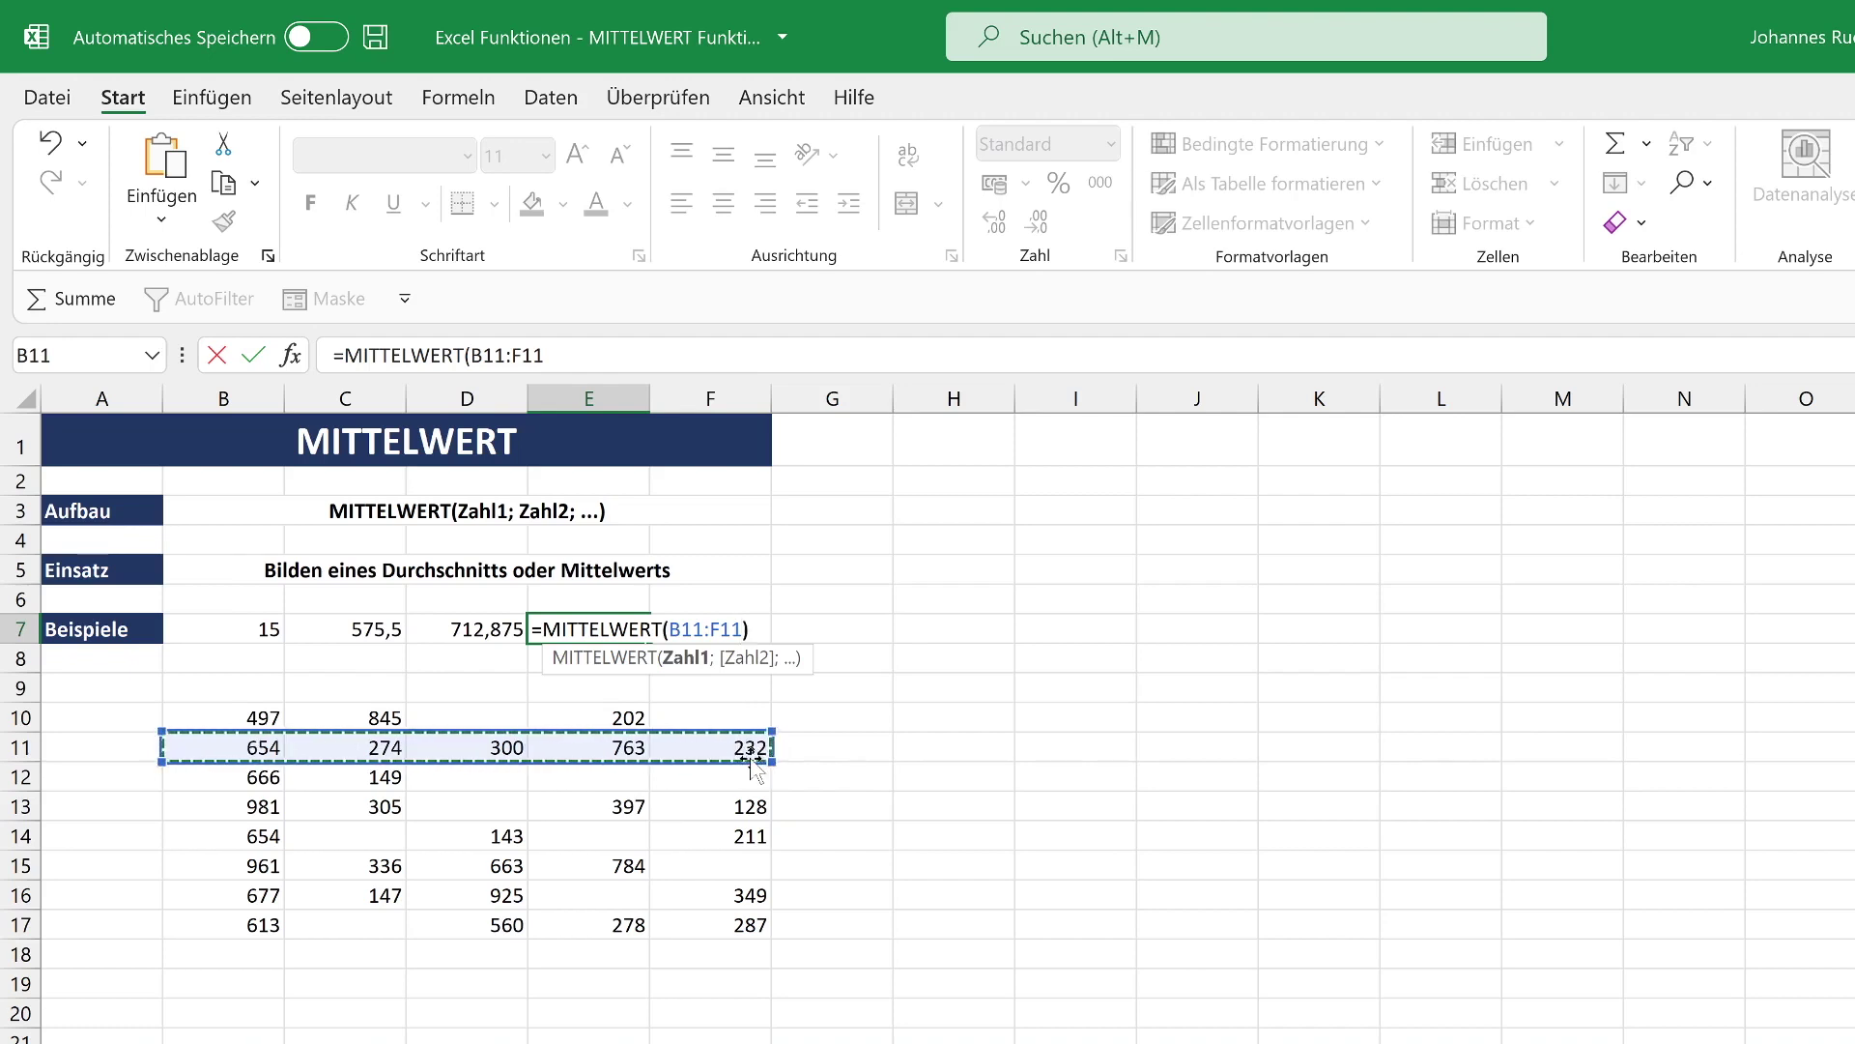
pyautogui.press('Return')
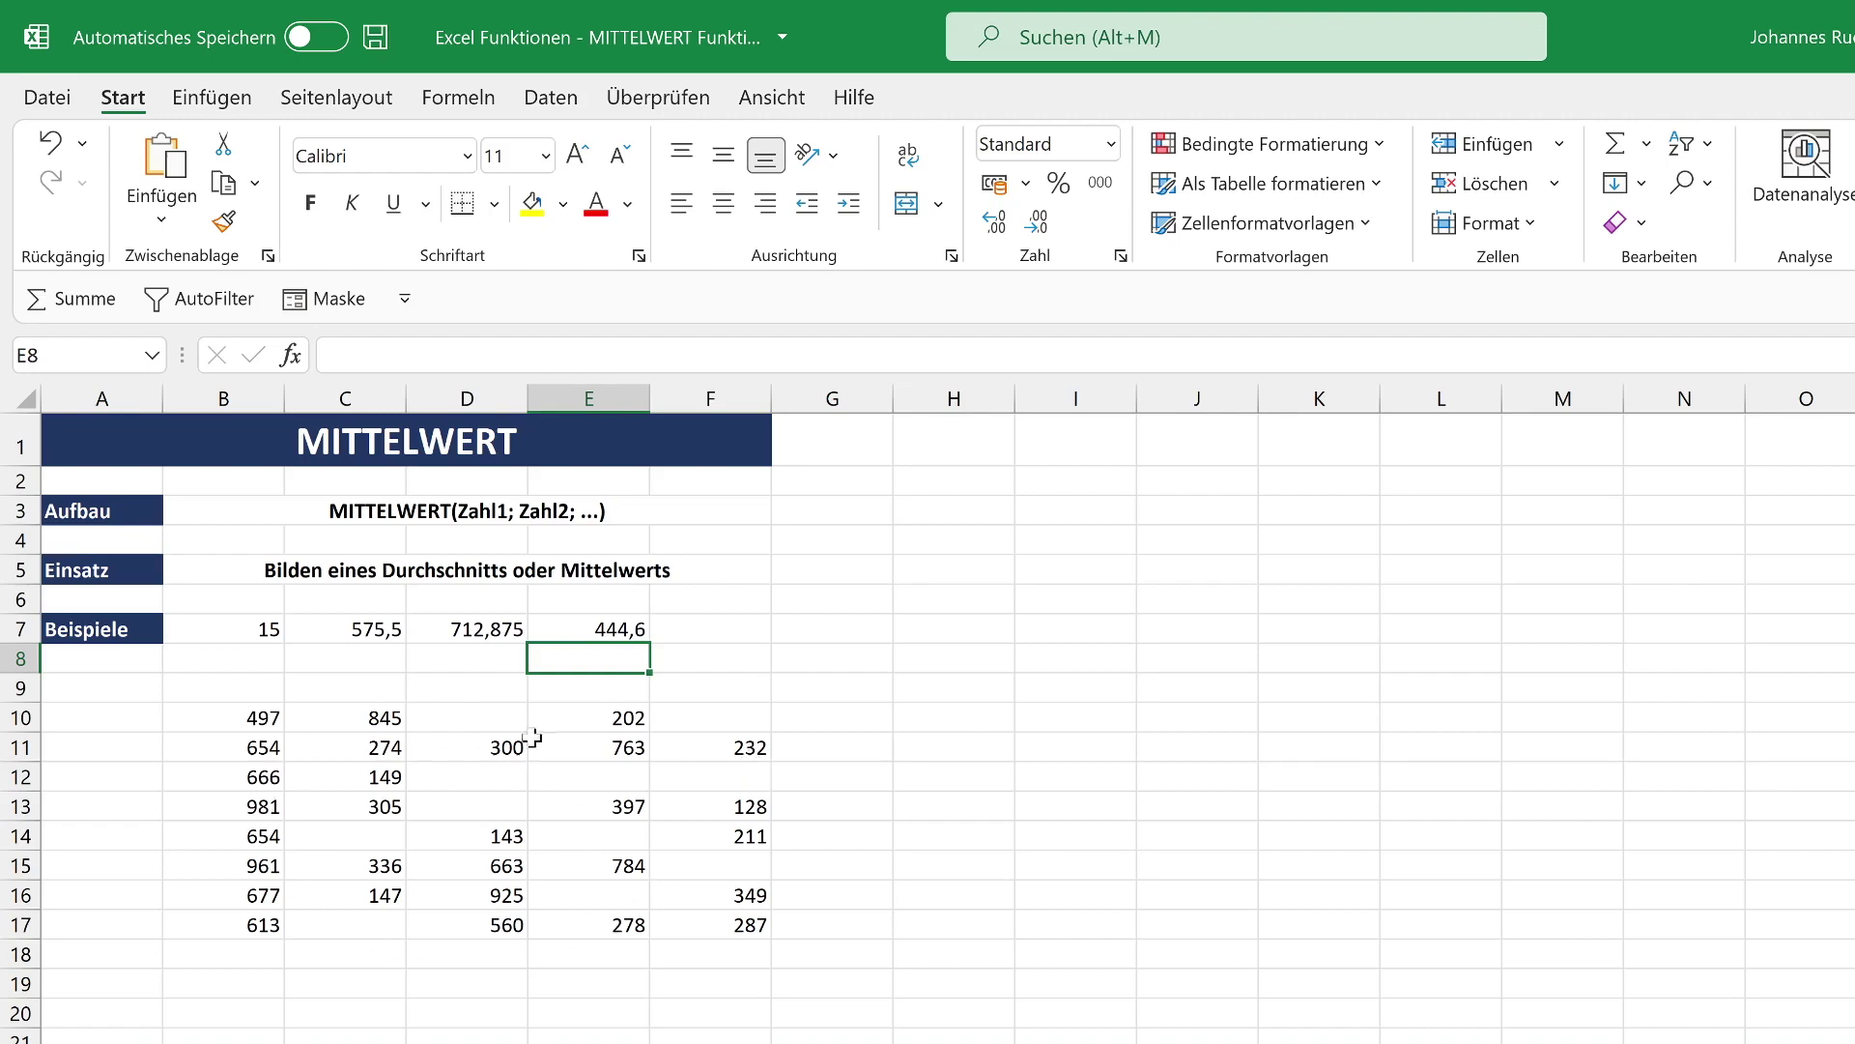
# Enter =MITTELWERT(D10:D17) in F7, returning 518,2
pyautogui.click(720, 635)
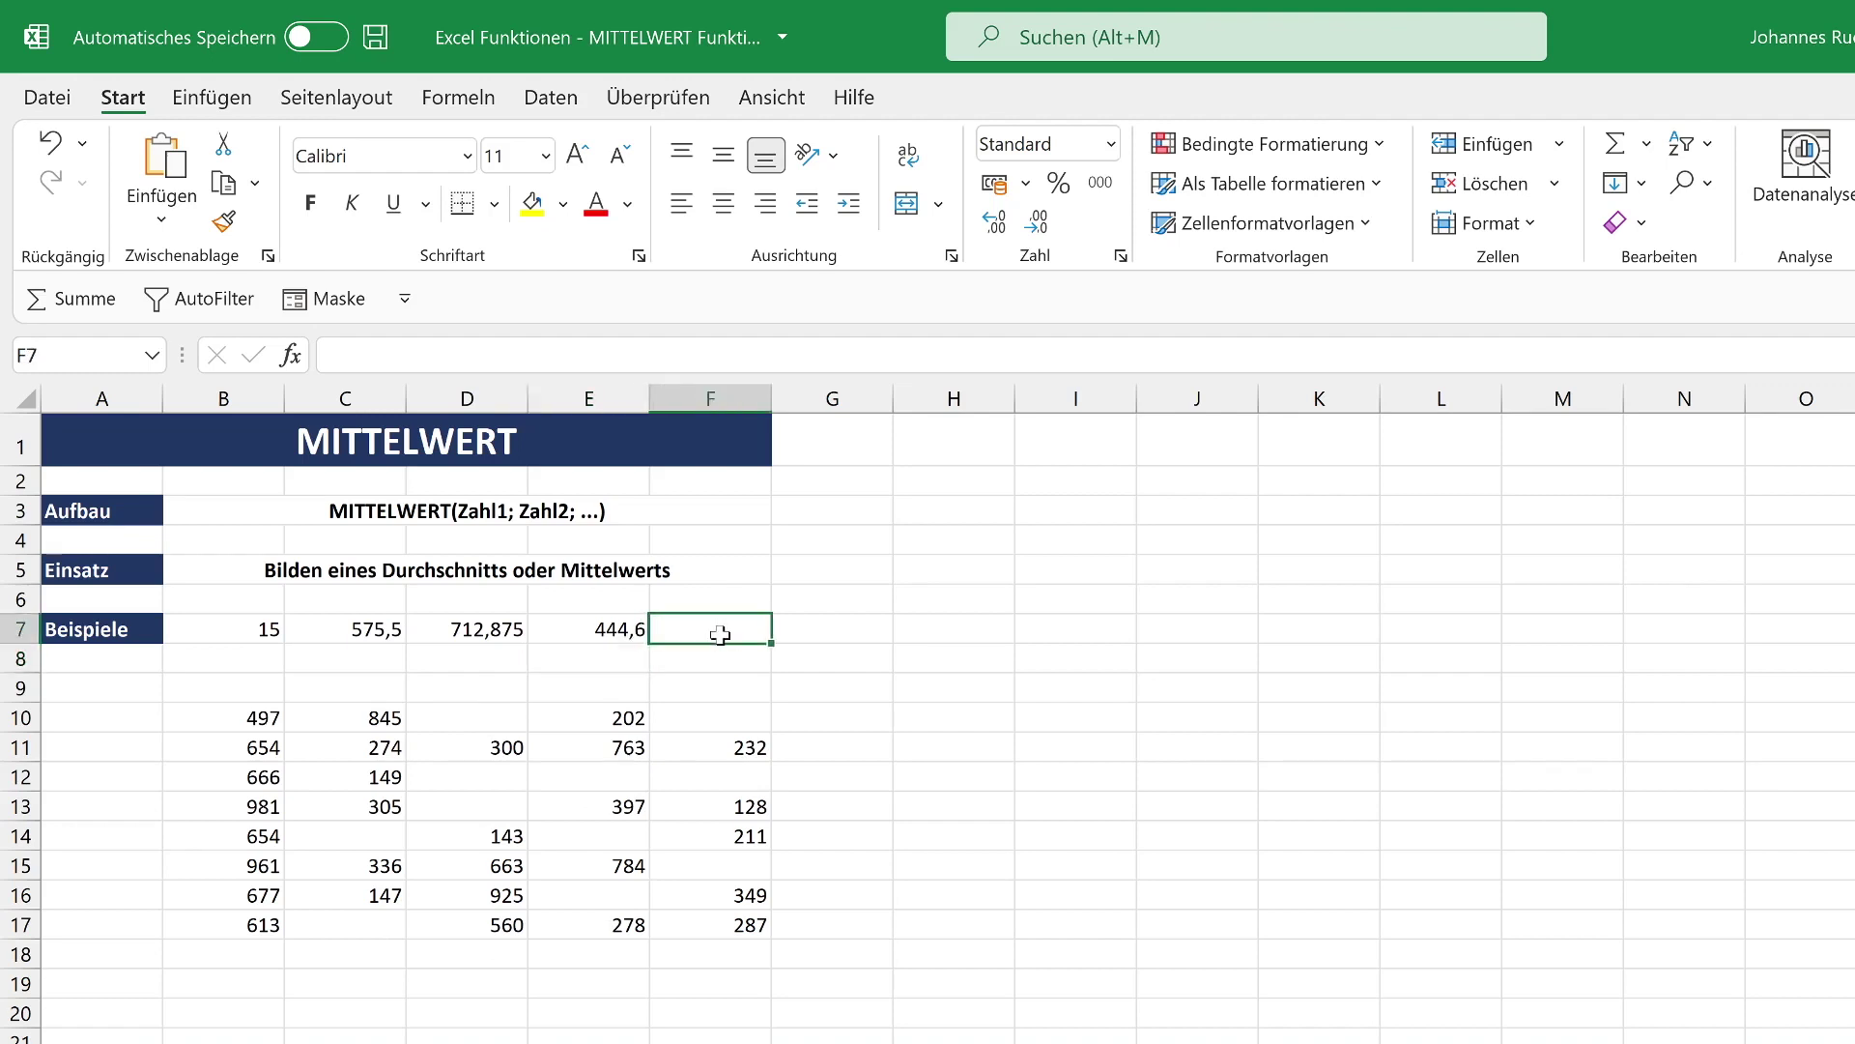
pyautogui.write('=MI')
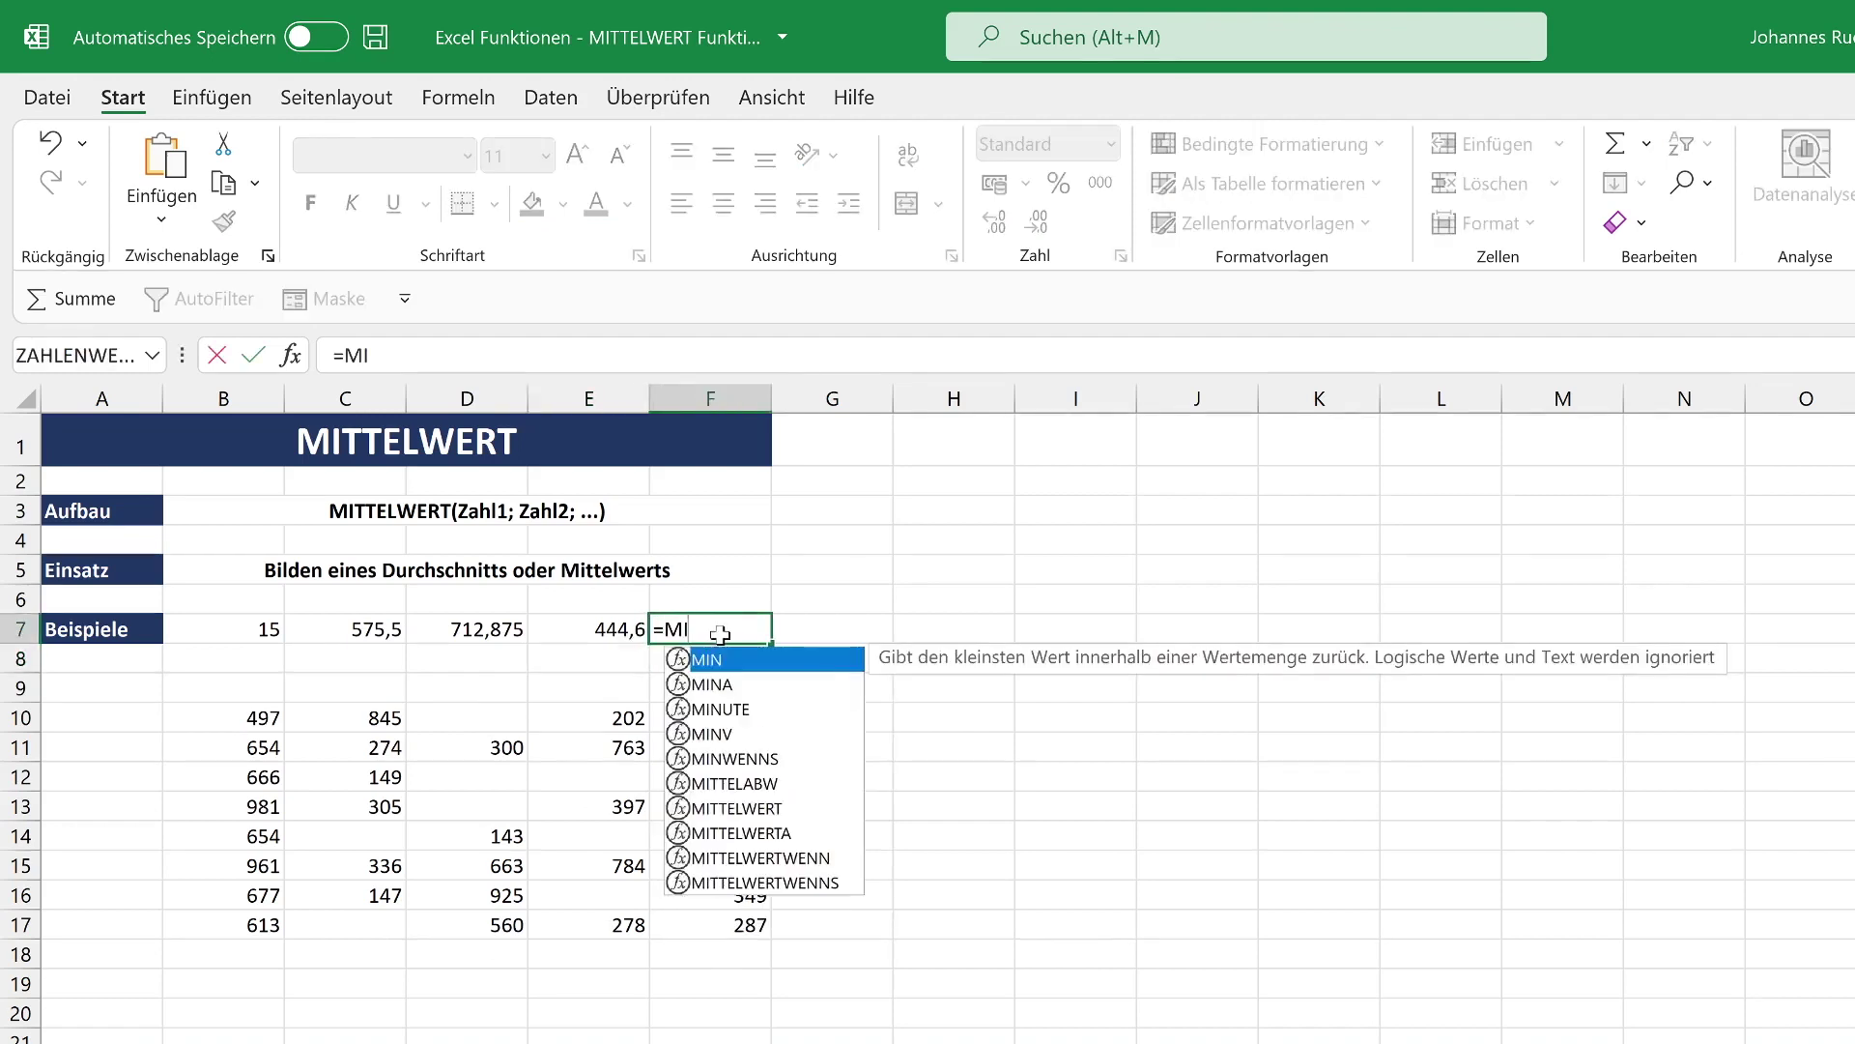
pyautogui.write('TTEL')
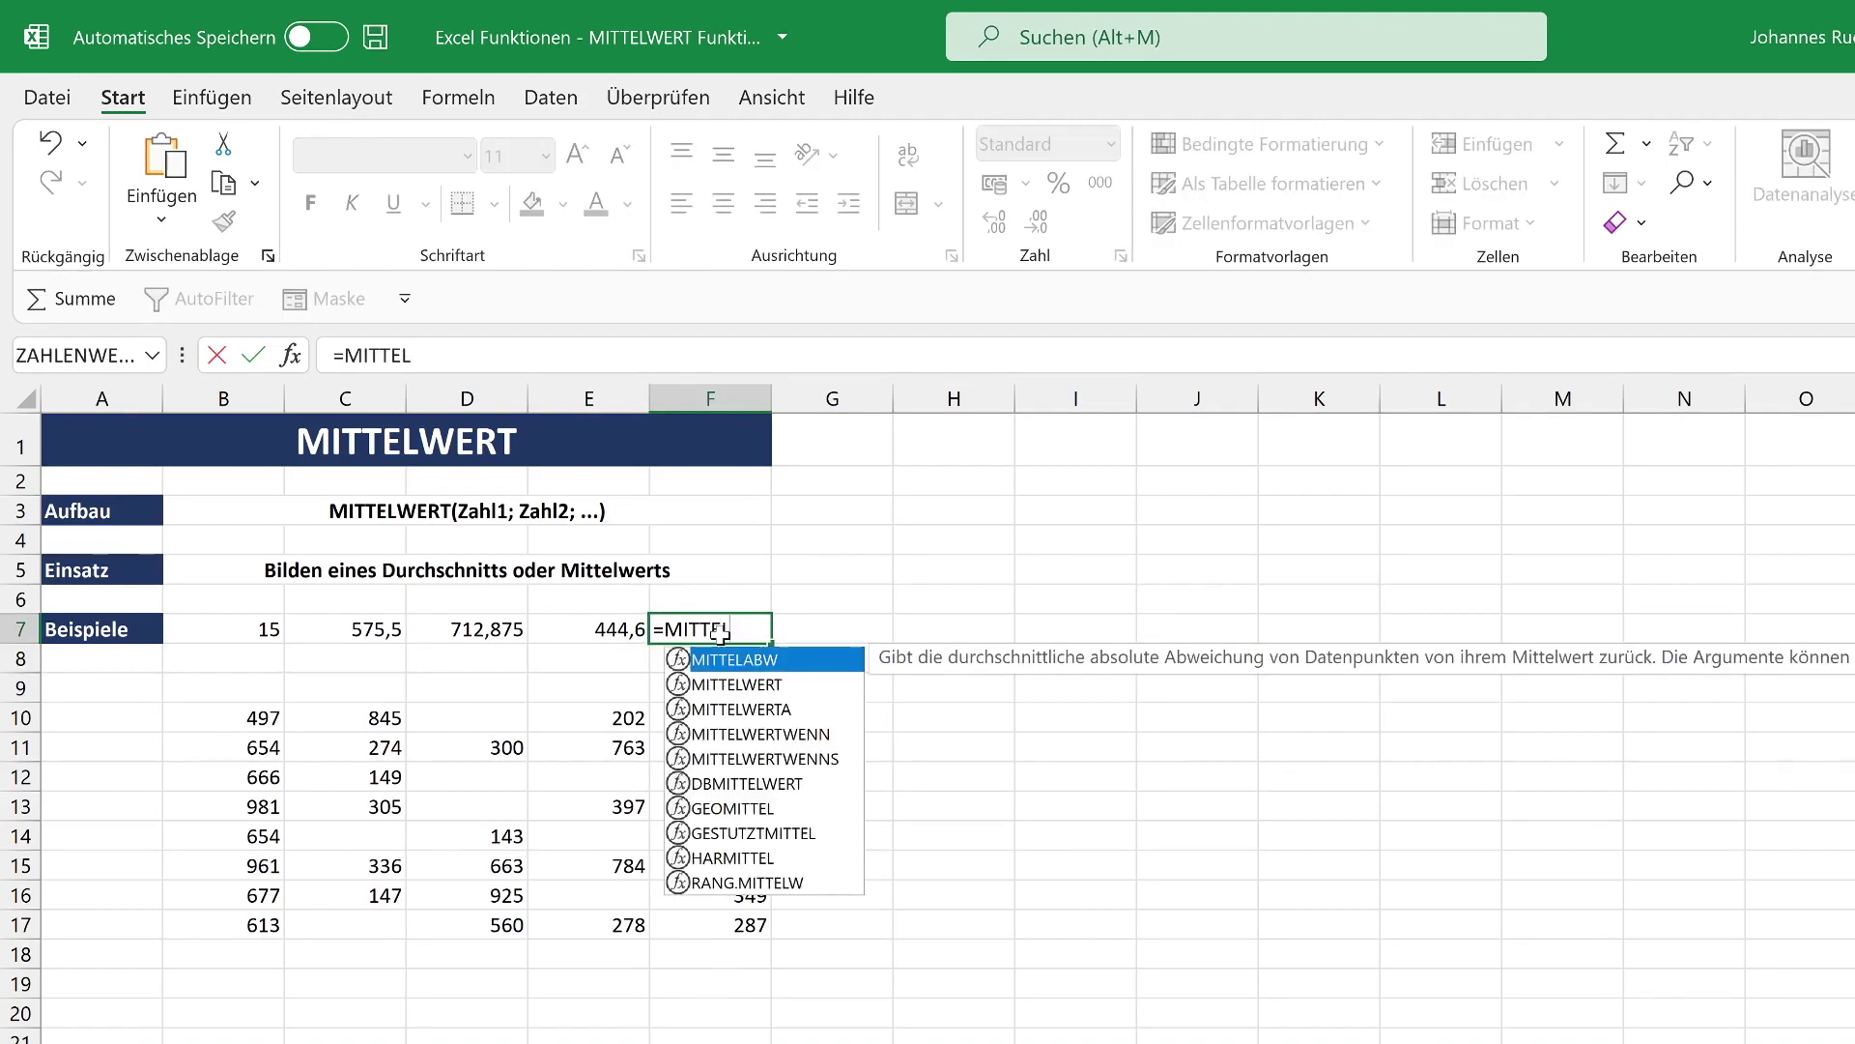
pyautogui.write('W')
pyautogui.press('Tab')
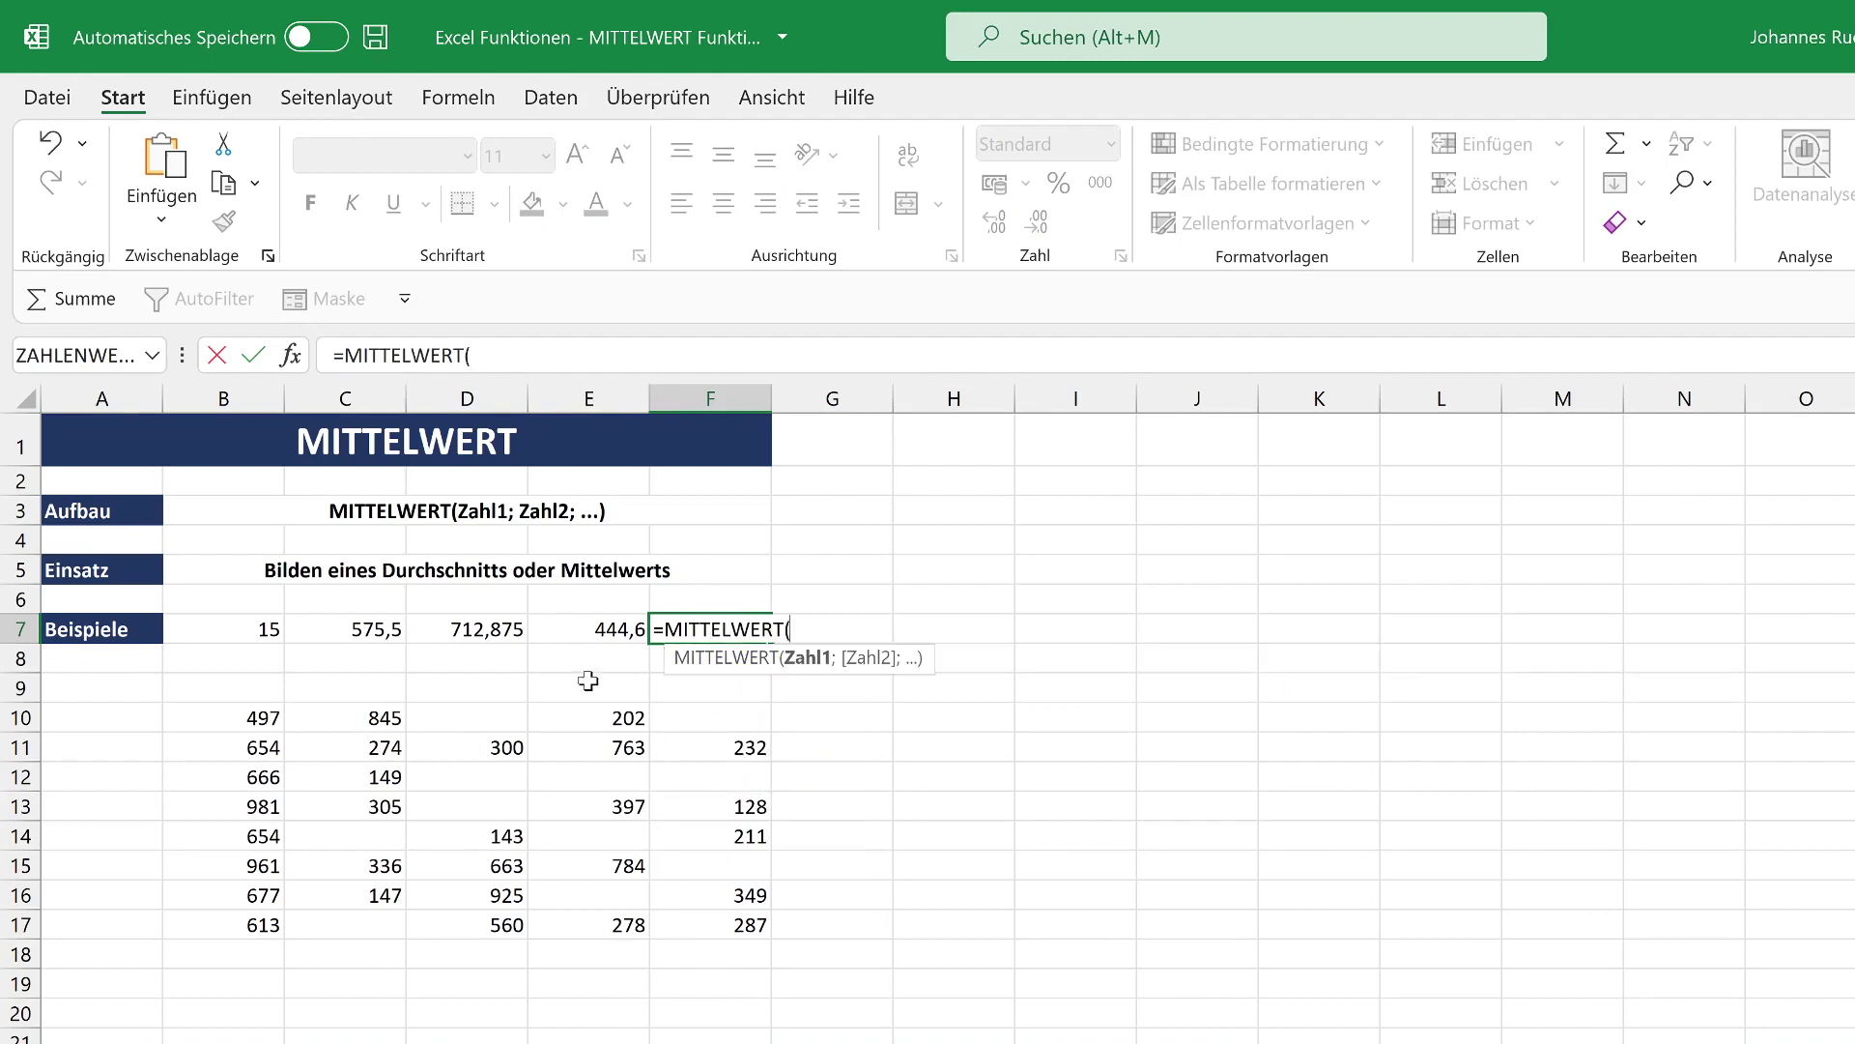
pyautogui.moveTo(495, 715); pyautogui.dragTo(493, 925)
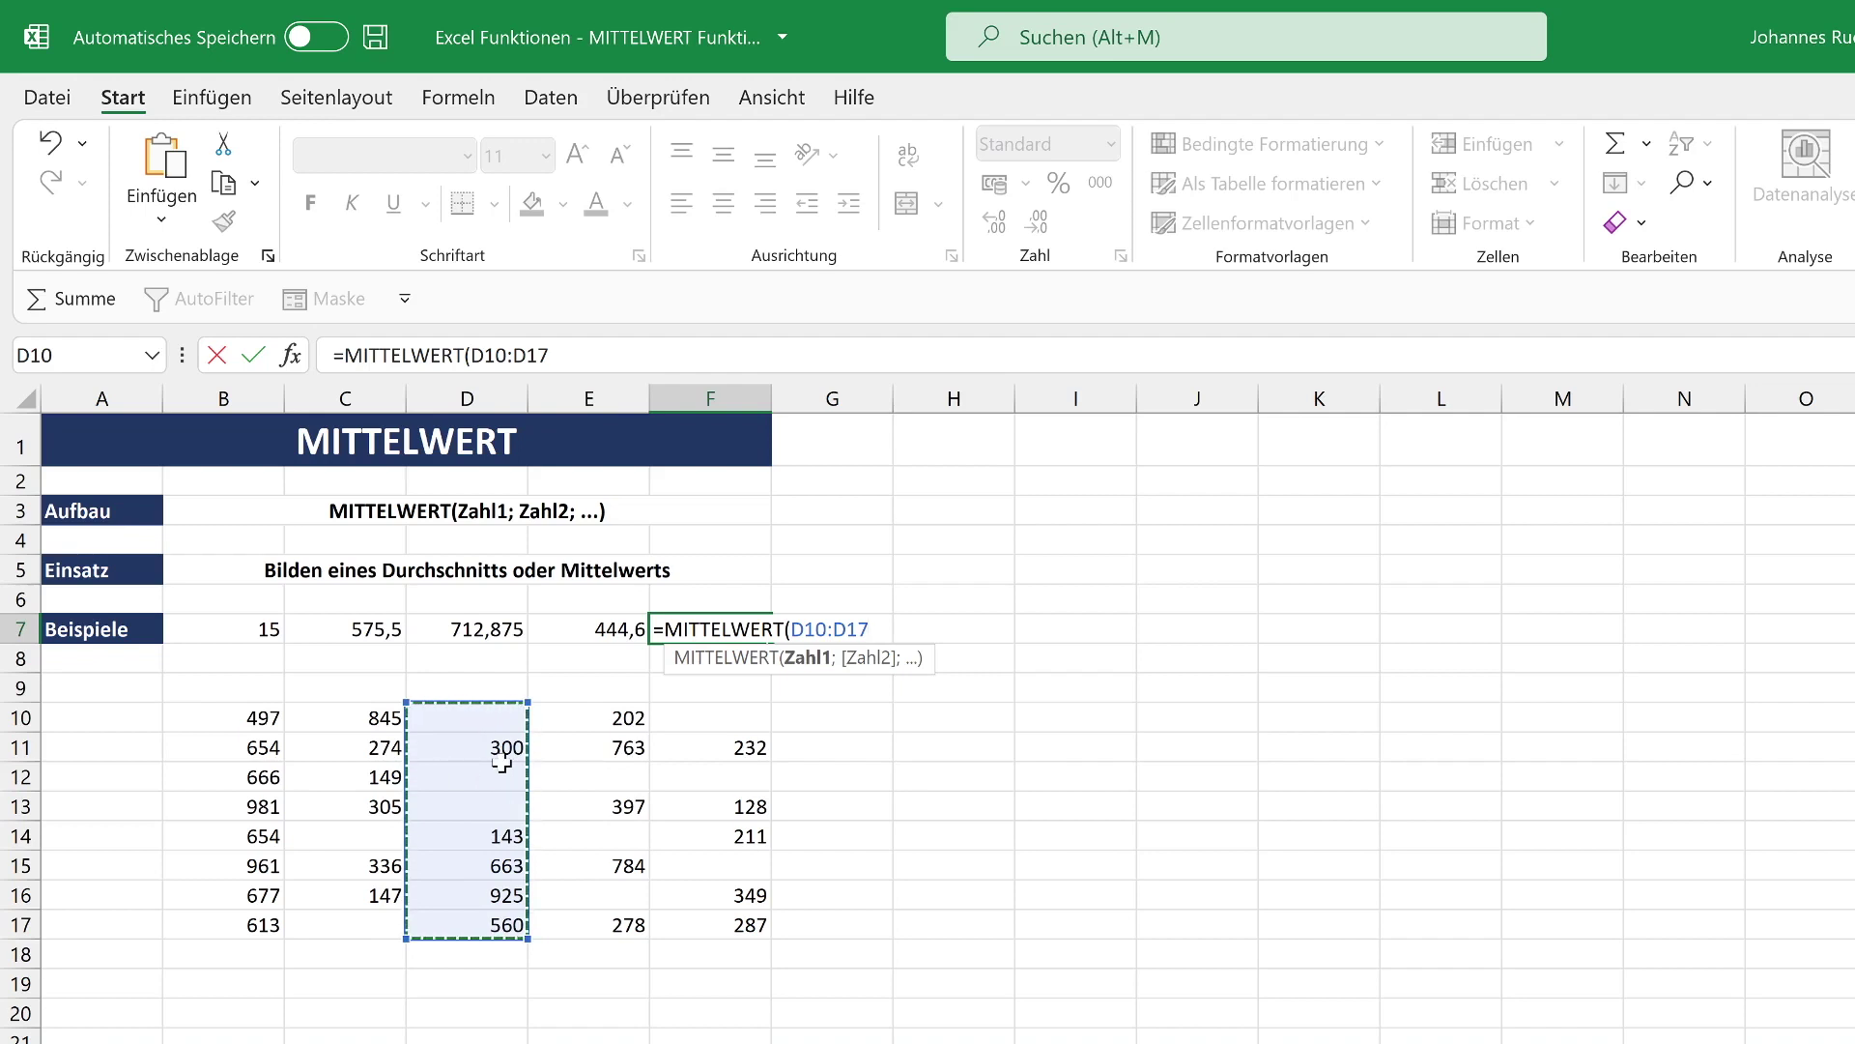
pyautogui.write(')')
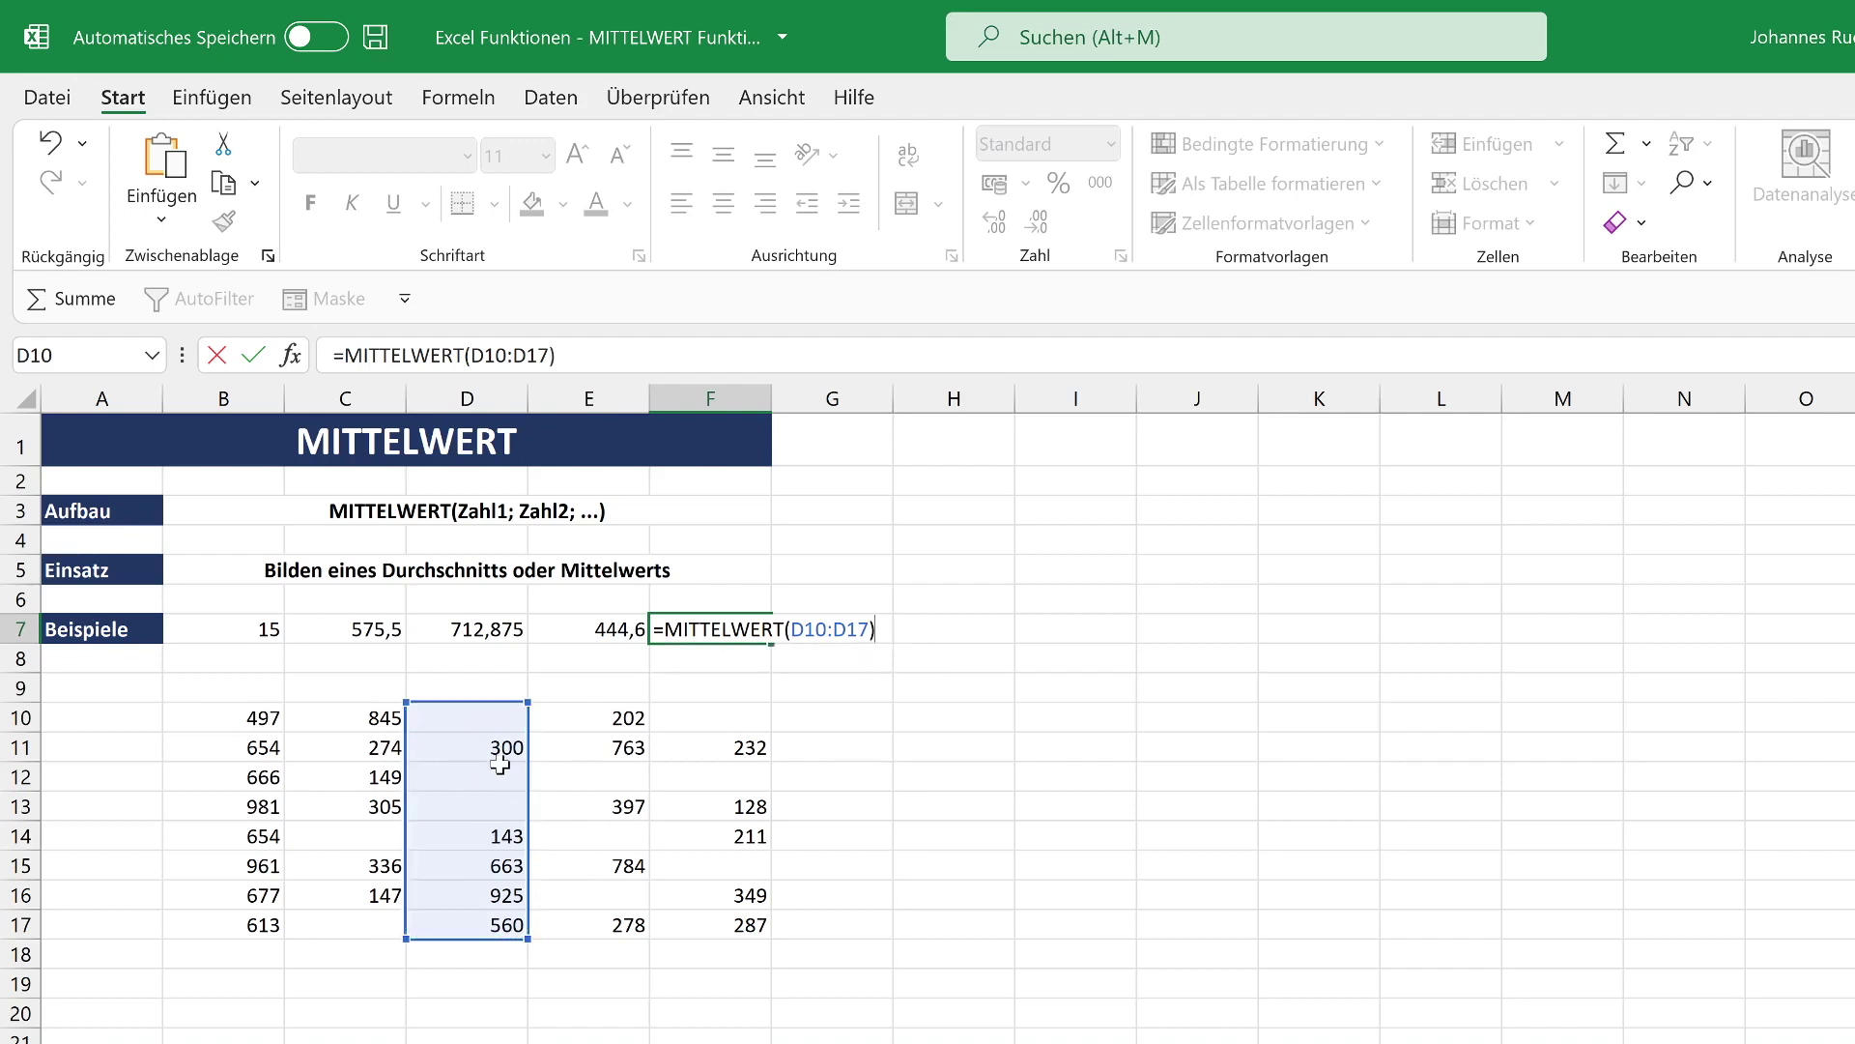
pyautogui.press('Return')
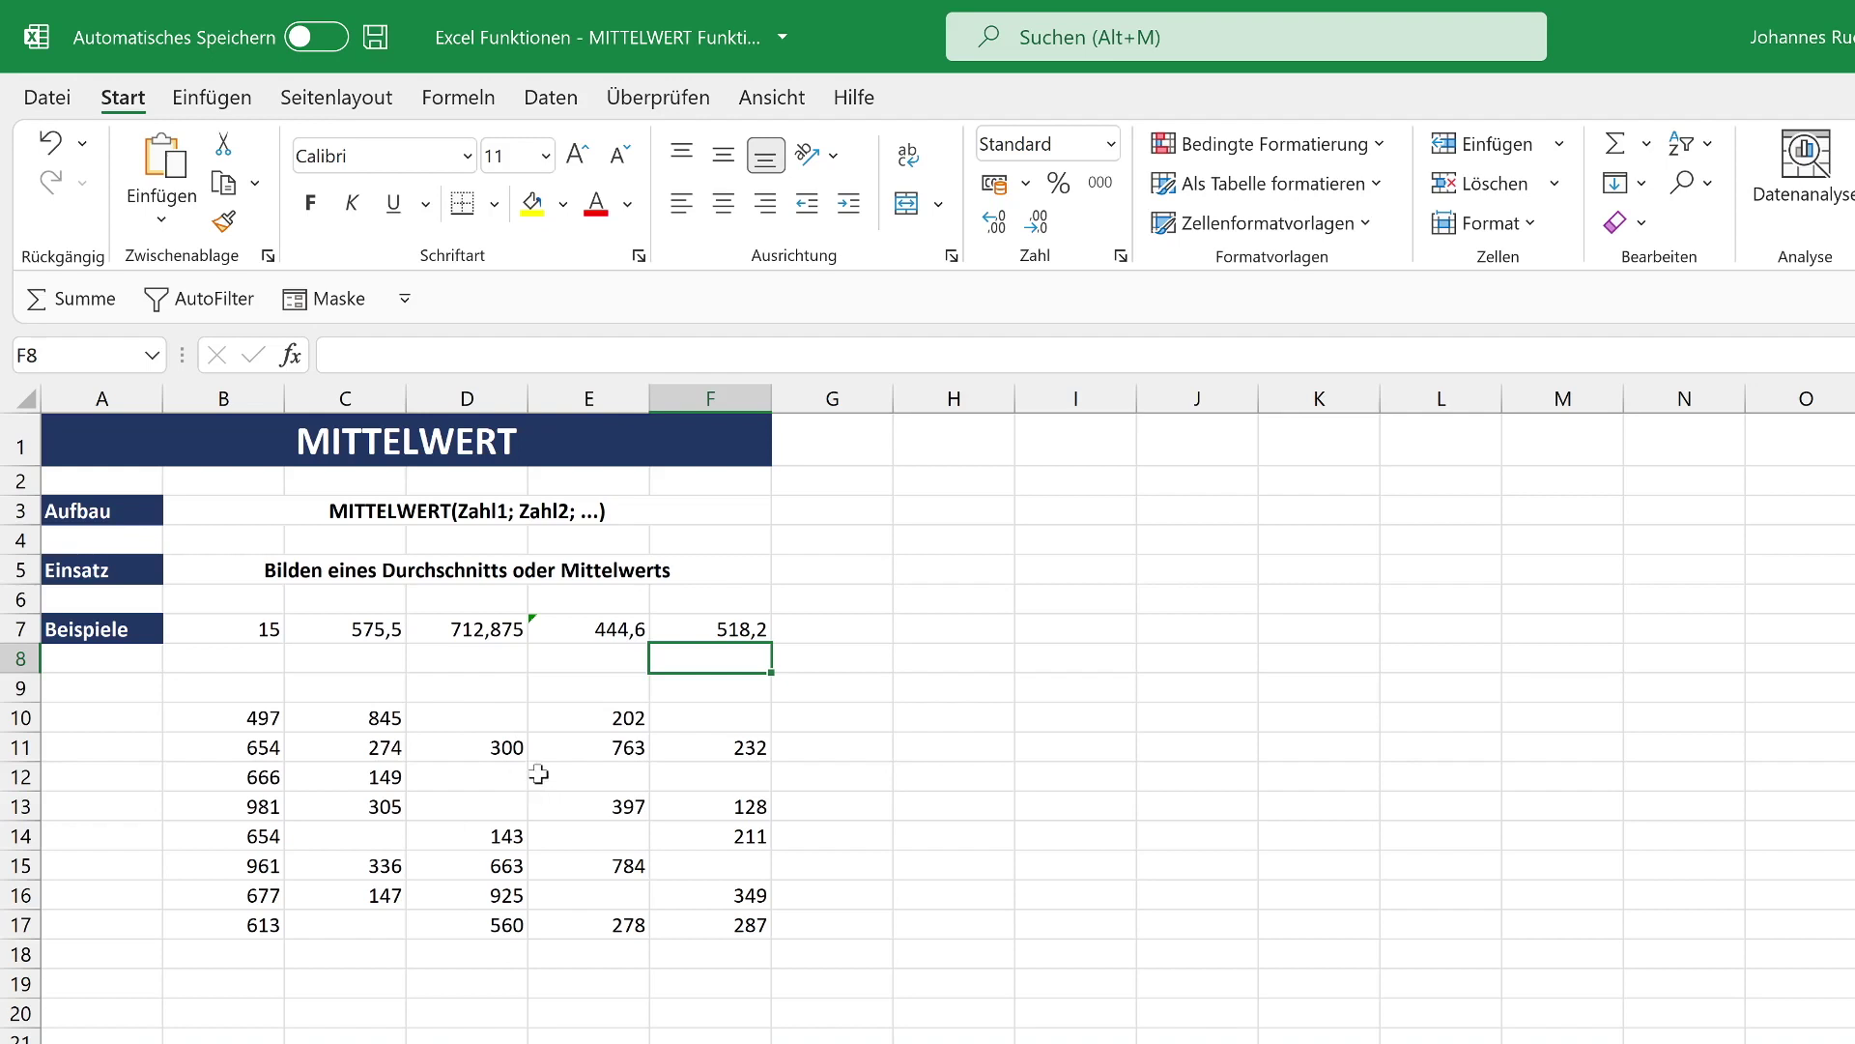
# Enter =MITTELWERT(B10:F17) in B8, returning 482,103448
pyautogui.click(262, 664)
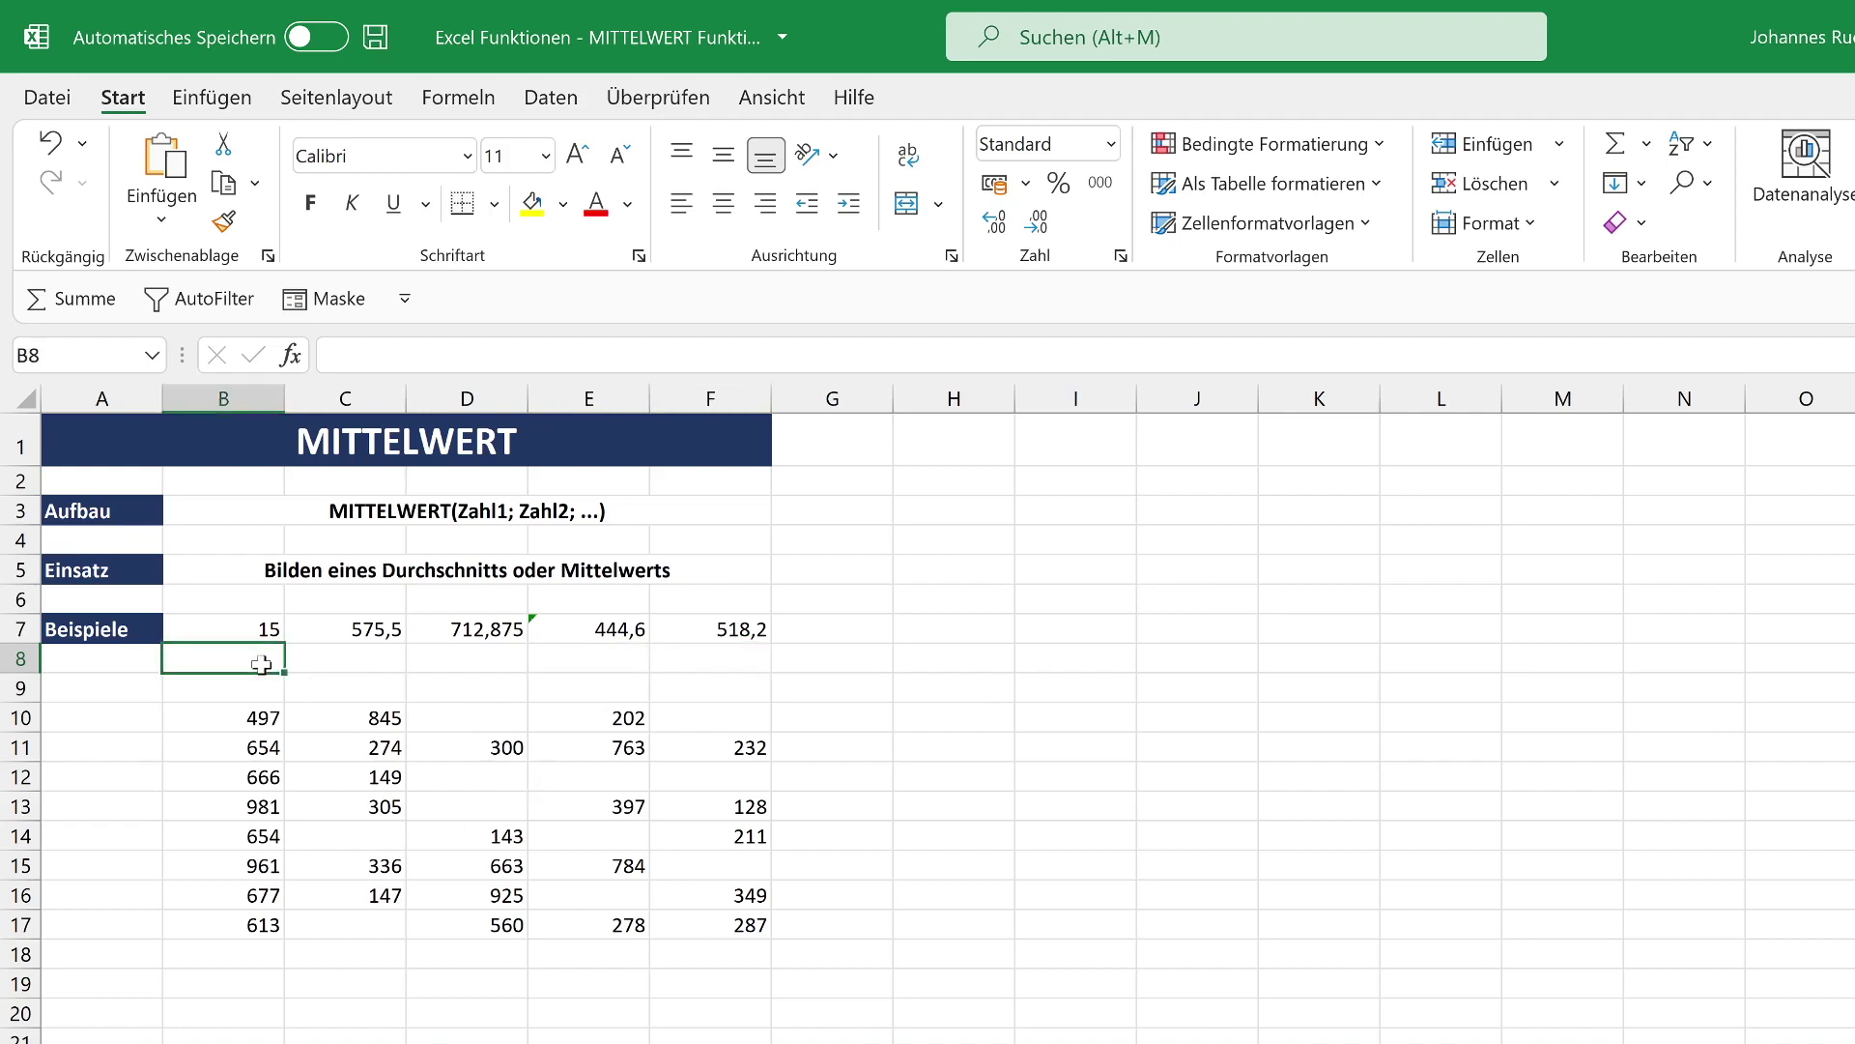
pyautogui.write('=')
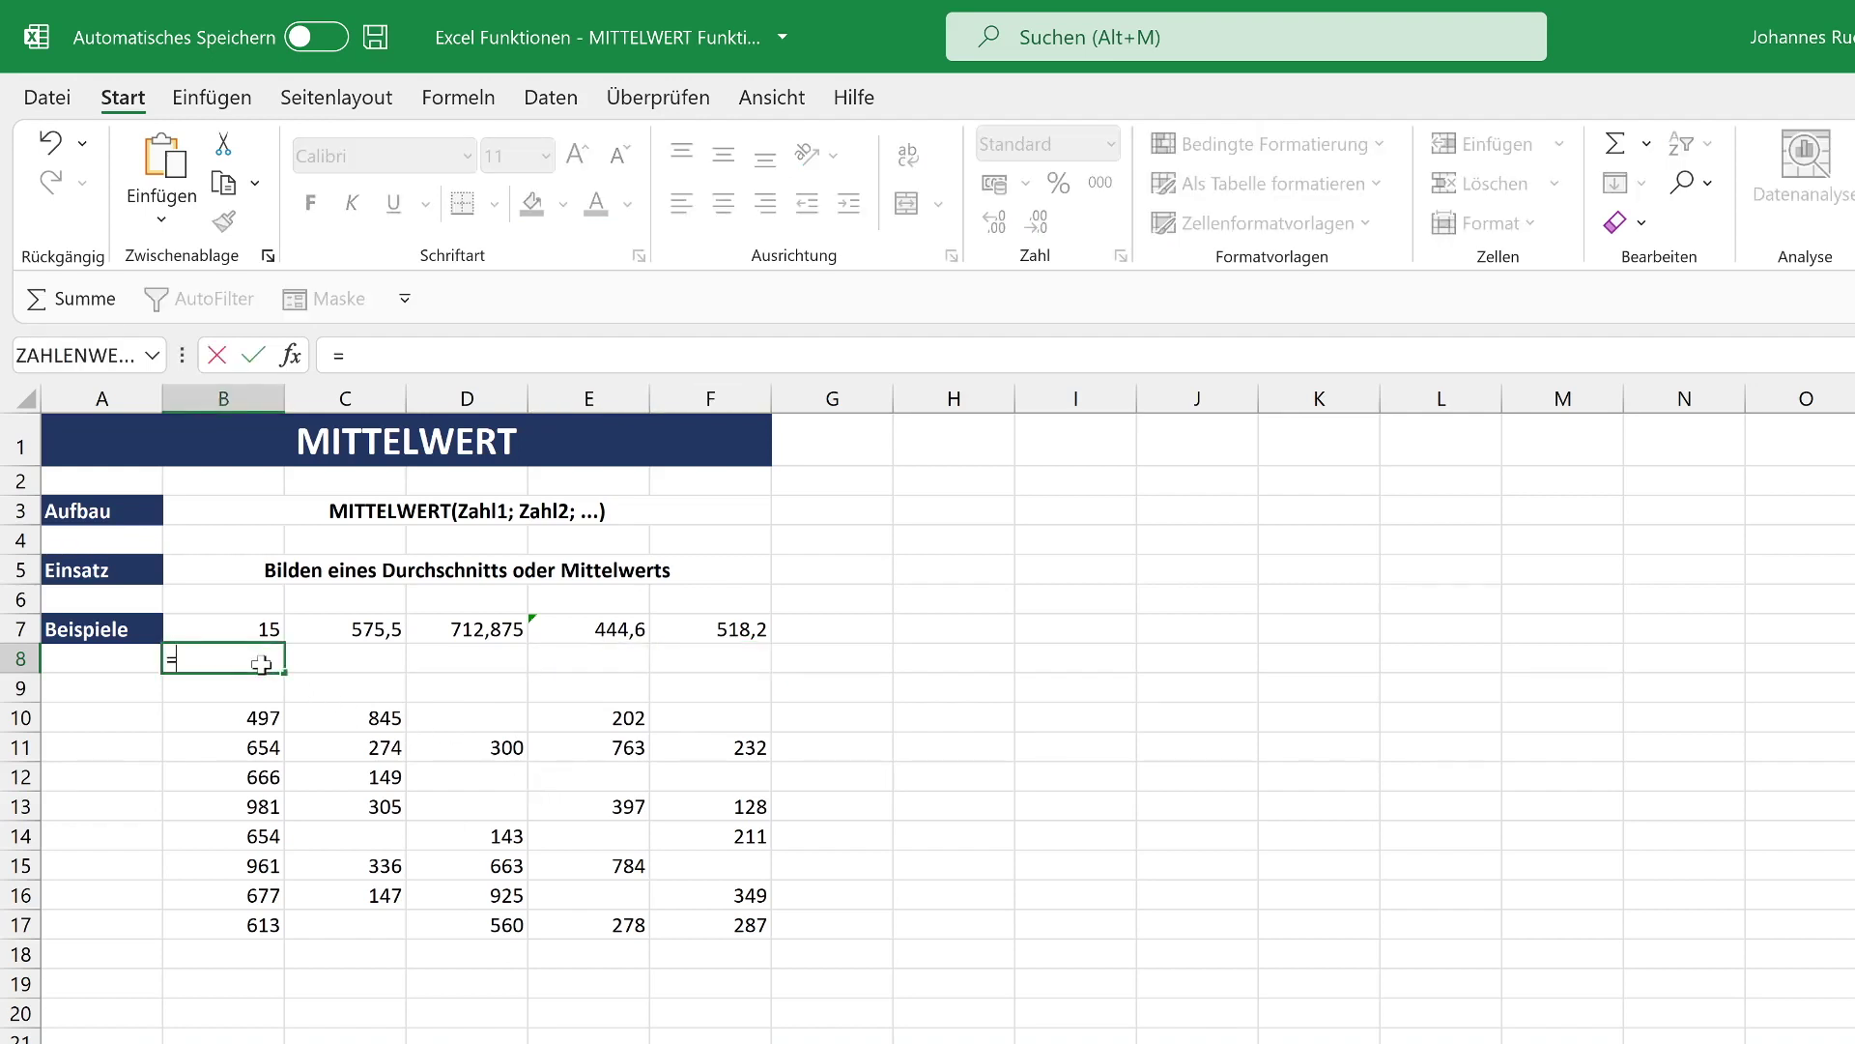
pyautogui.write('MITTE')
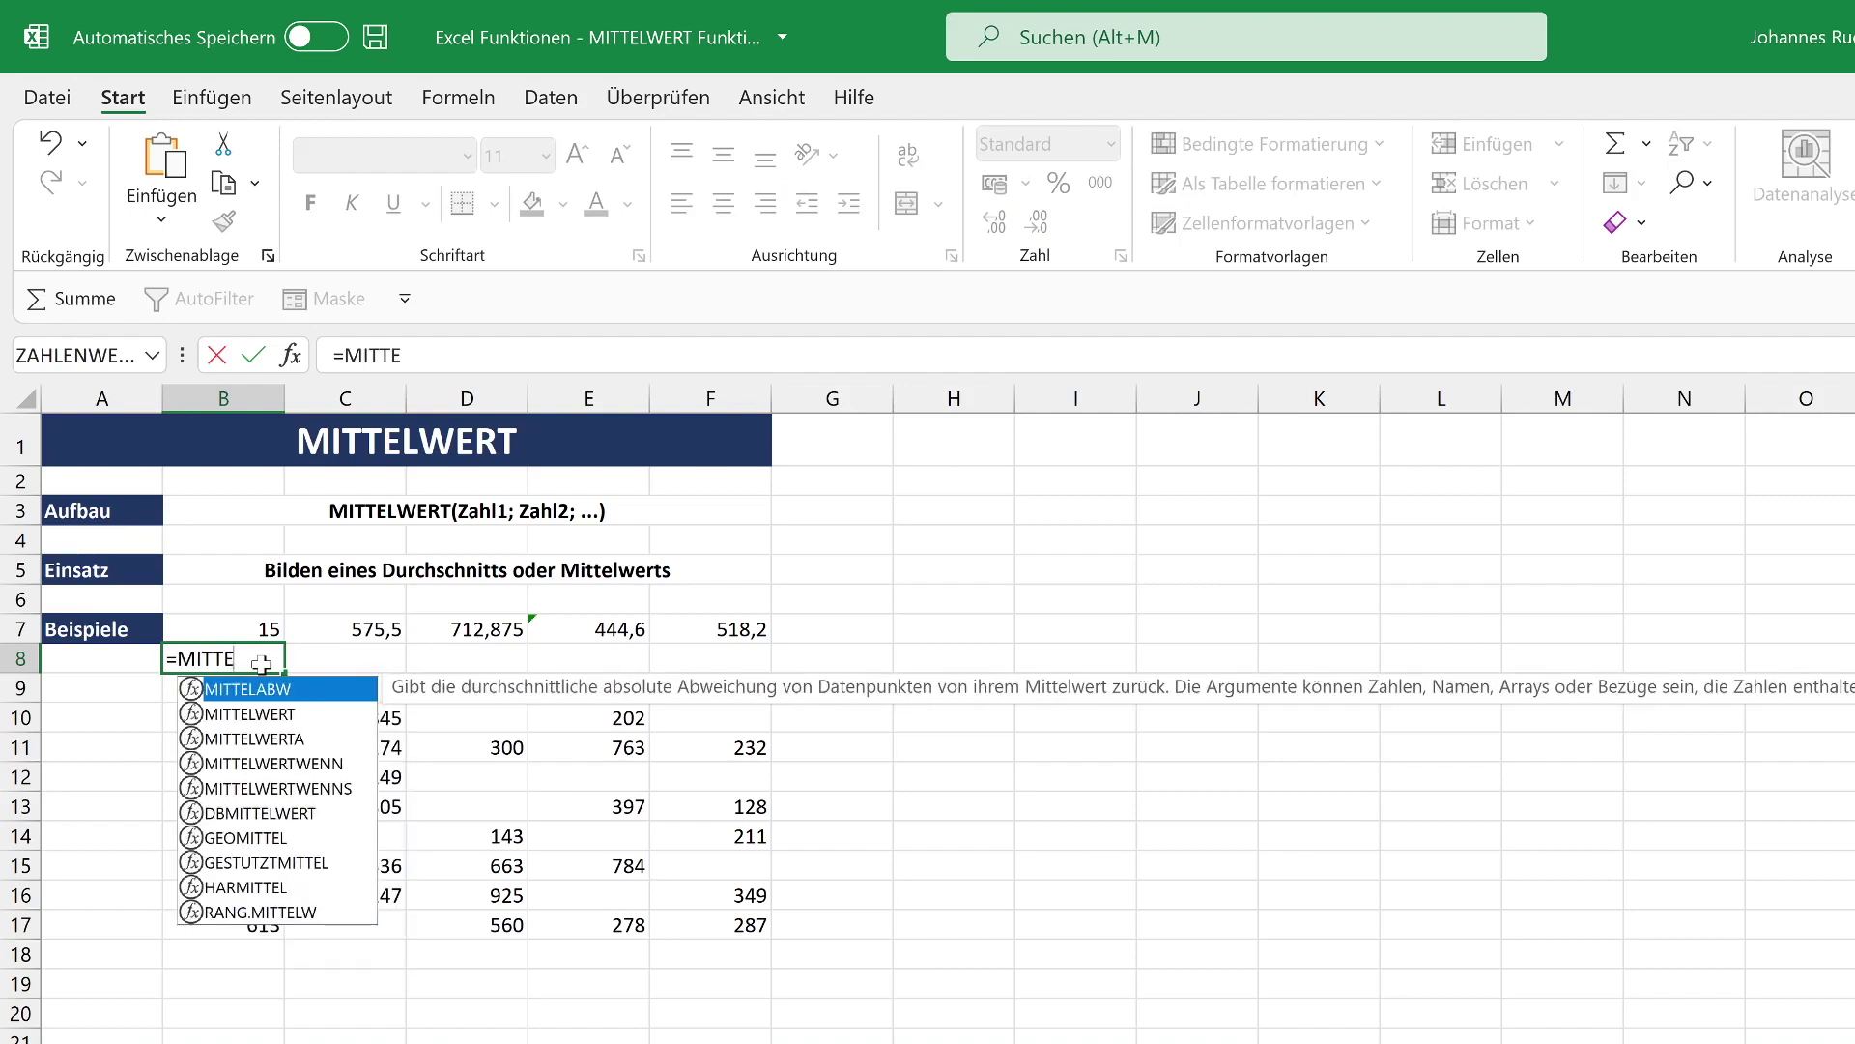
pyautogui.write('LW')
pyautogui.press('Tab')
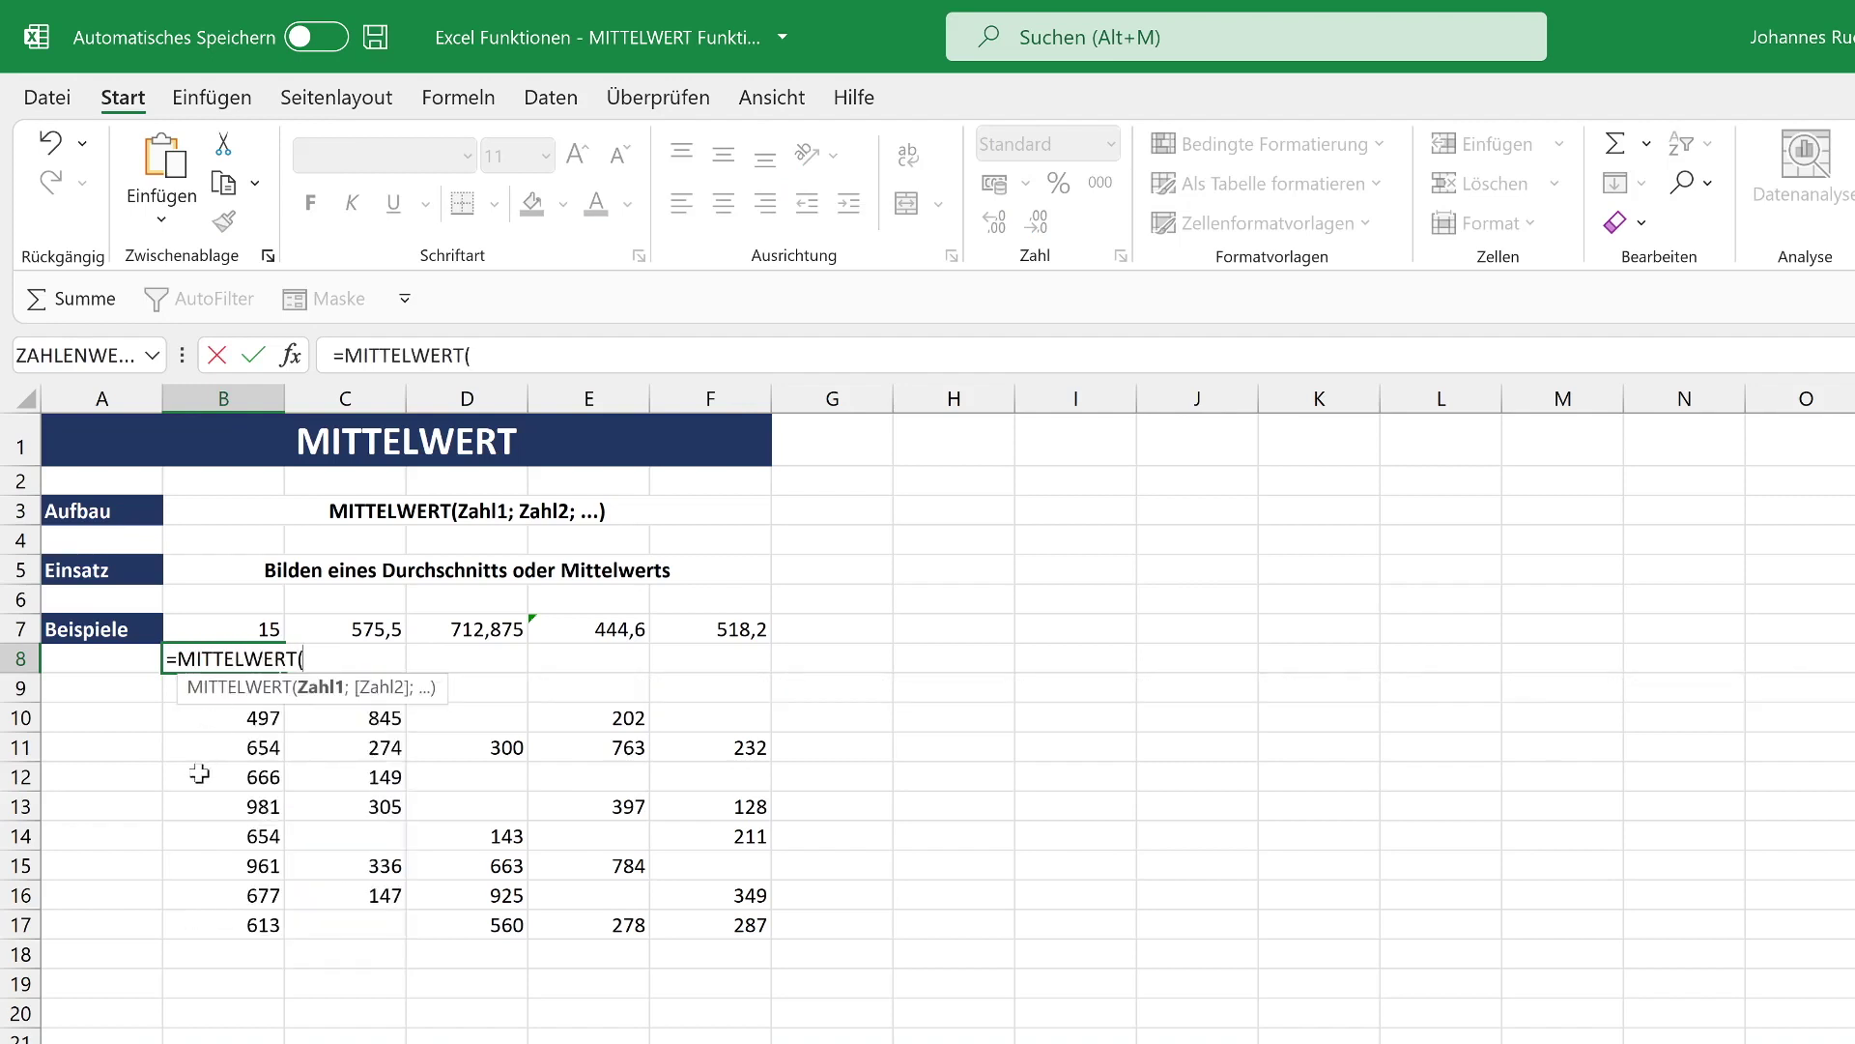
pyautogui.moveTo(228, 715)
pyautogui.mouseDown()
pyautogui.moveTo(532, 882)
pyautogui.moveTo(764, 927)
pyautogui.mouseUp()
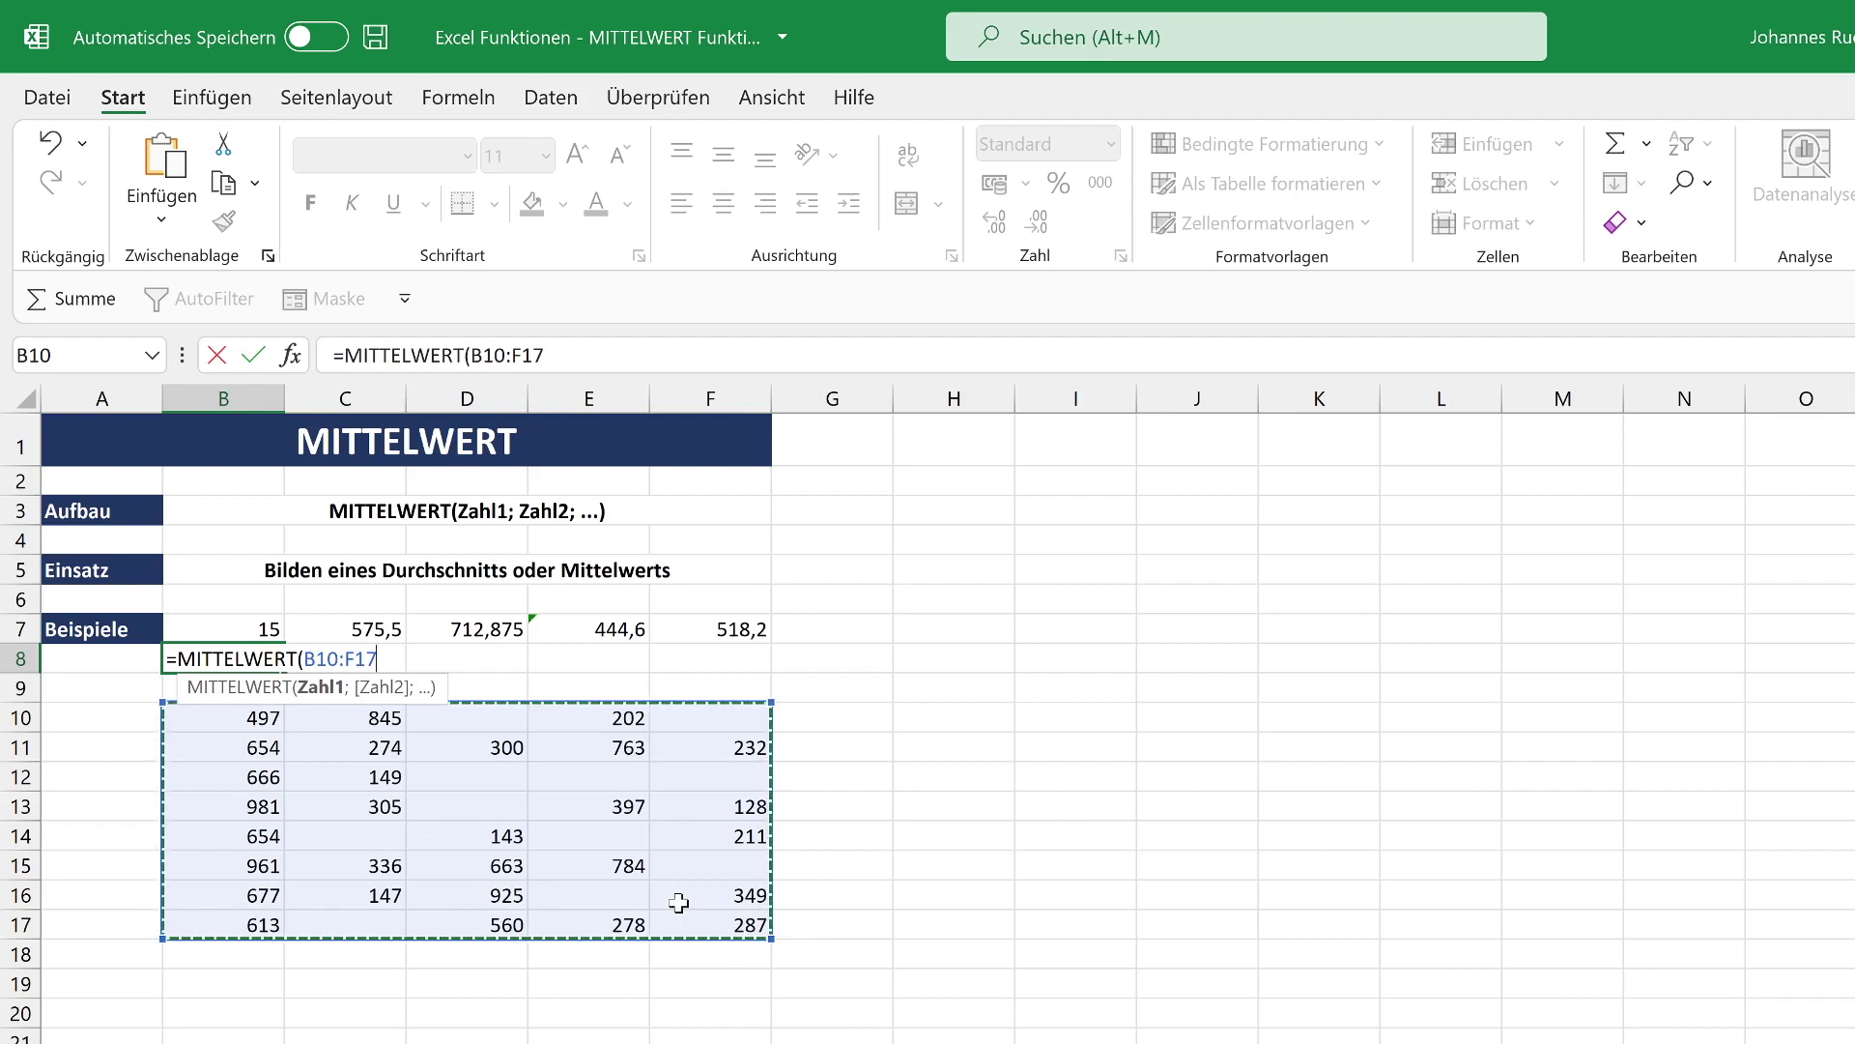
pyautogui.write(')')
pyautogui.press('Return')
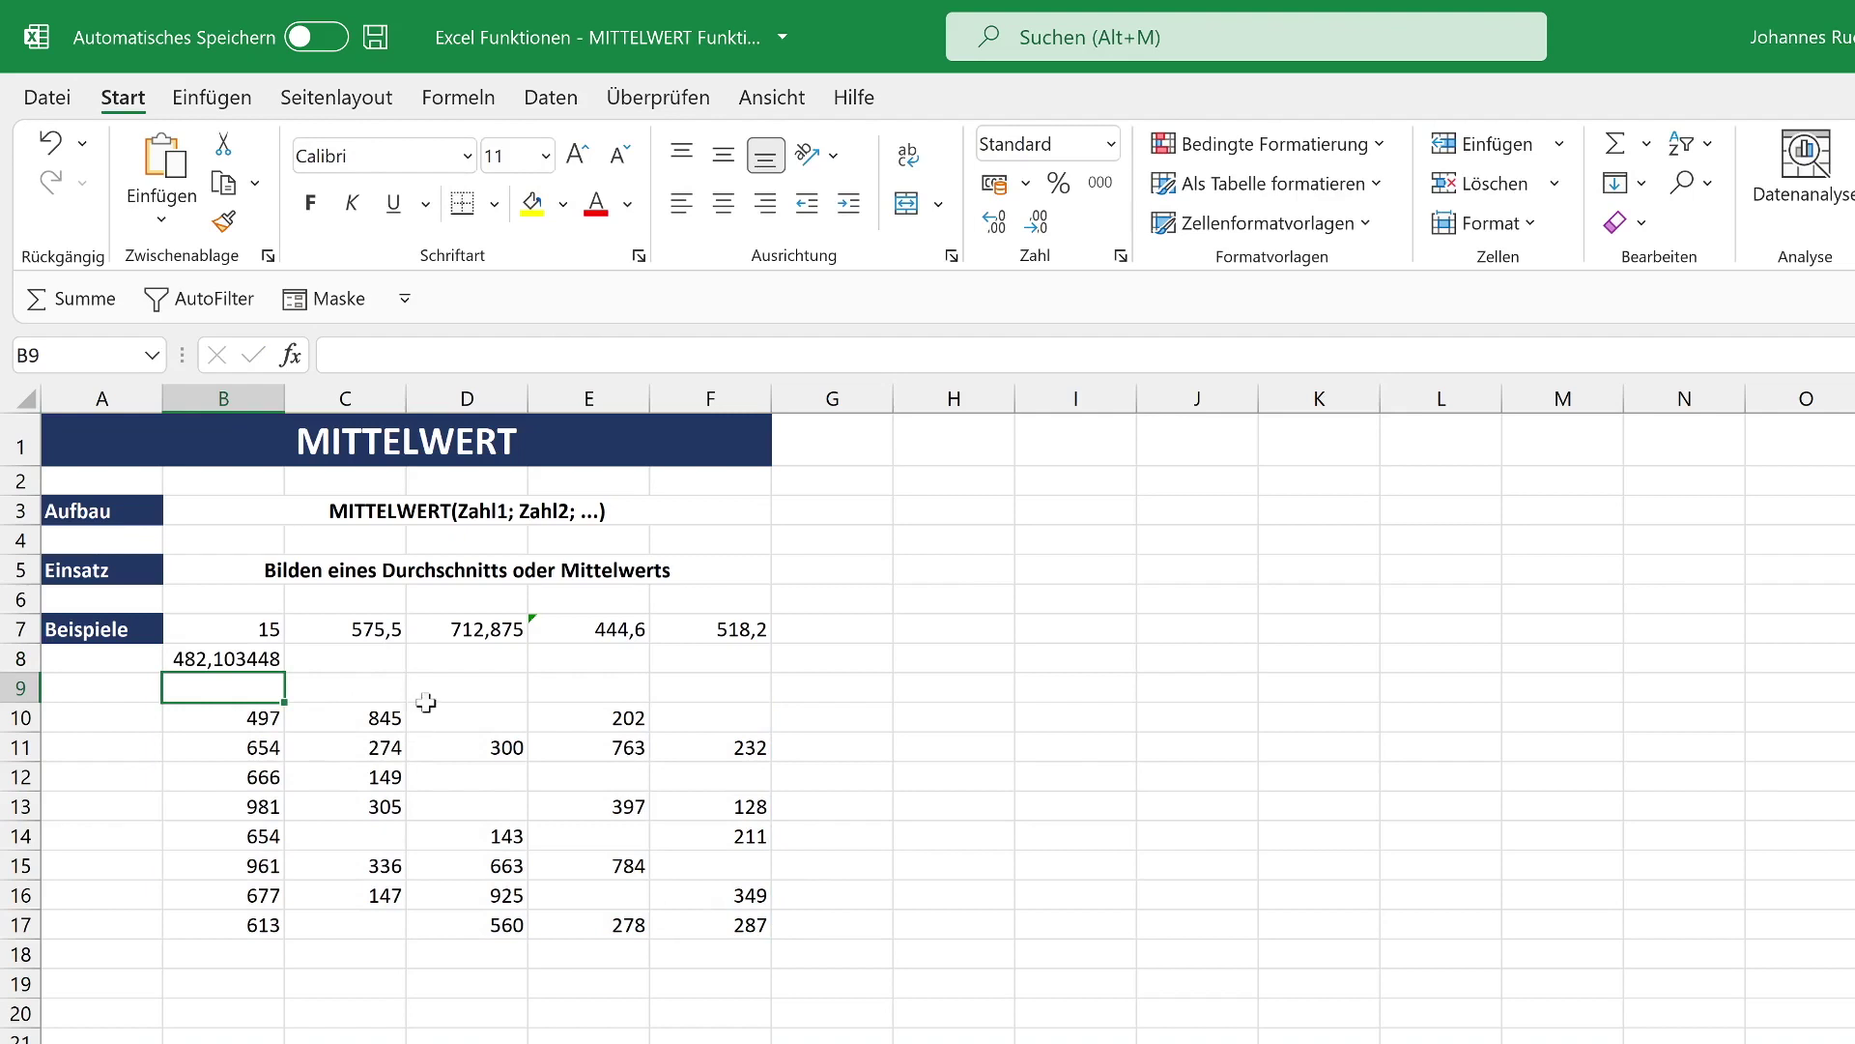
# Edit D7's formula, replacing the B10:B17 reference with C10:C17
pyautogui.doubleClick(445, 632)
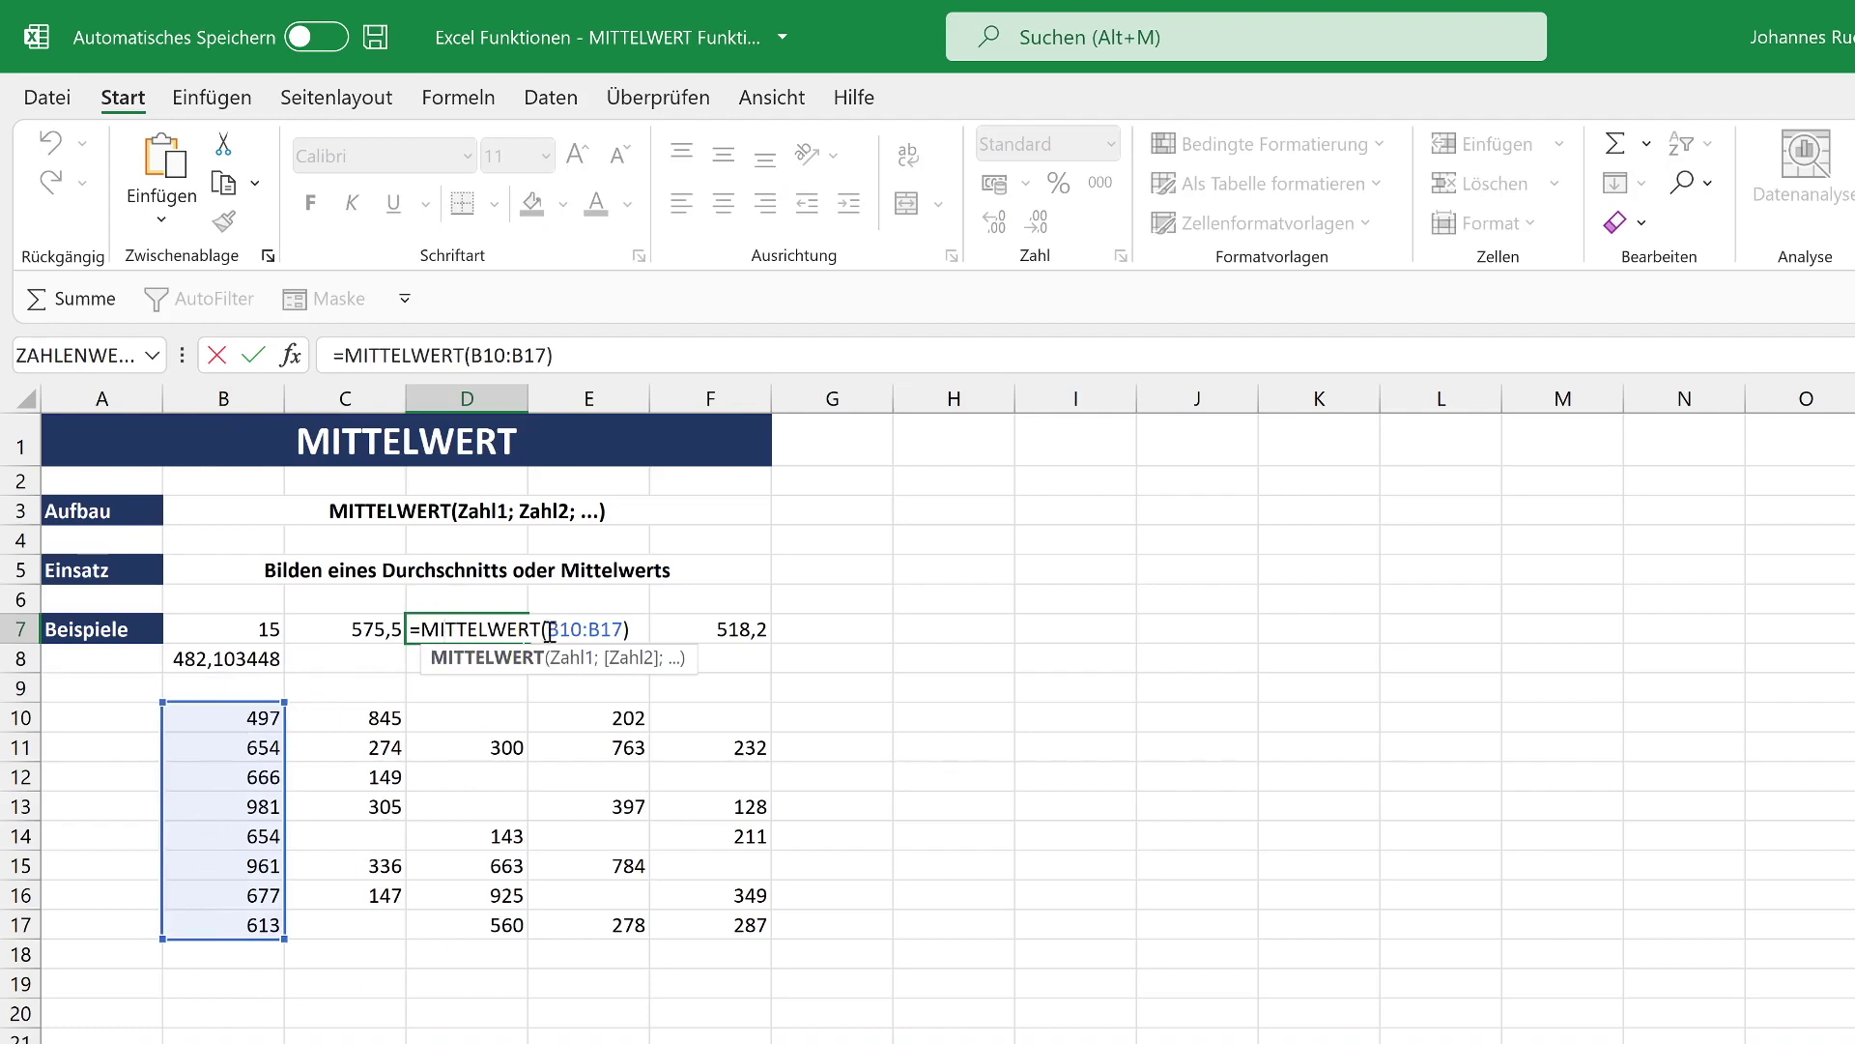
pyautogui.moveTo(548, 629); pyautogui.dragTo(623, 629)
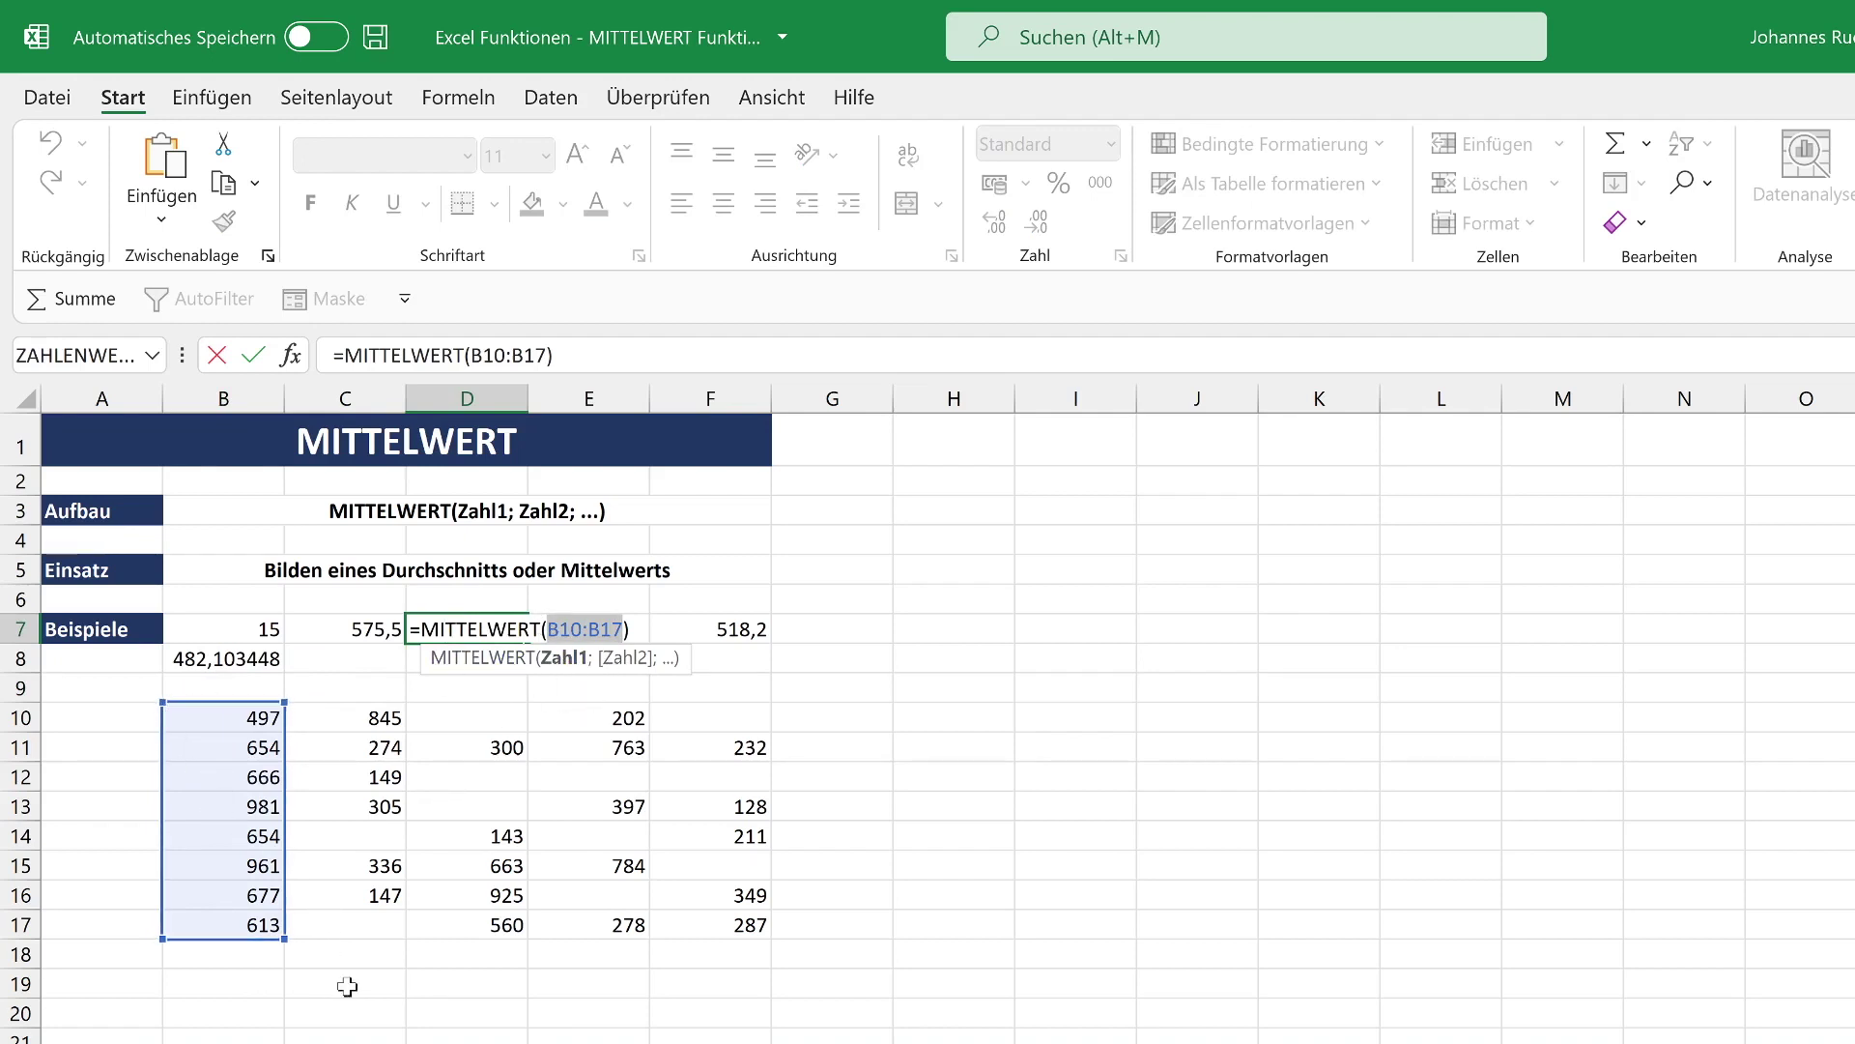
pyautogui.moveTo(376, 715); pyautogui.dragTo(363, 929)
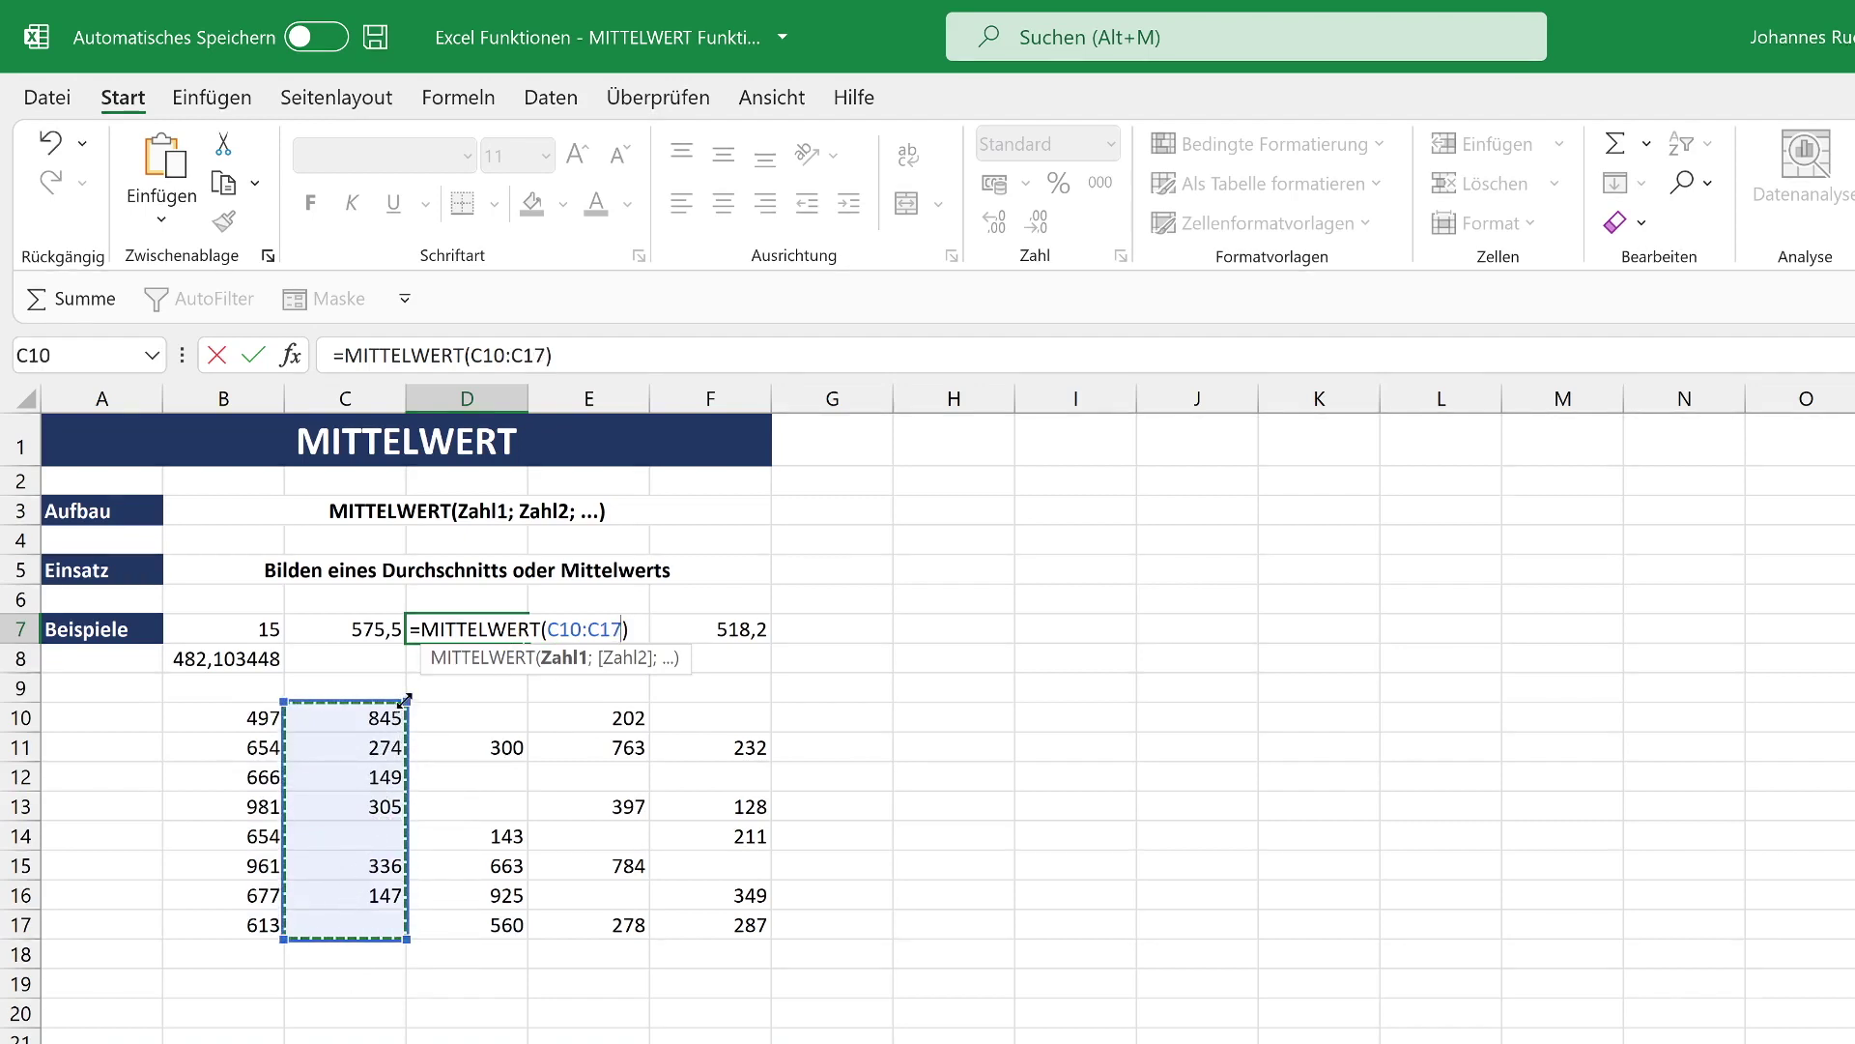
pyautogui.moveTo(405, 698); pyautogui.dragTo(402, 711)
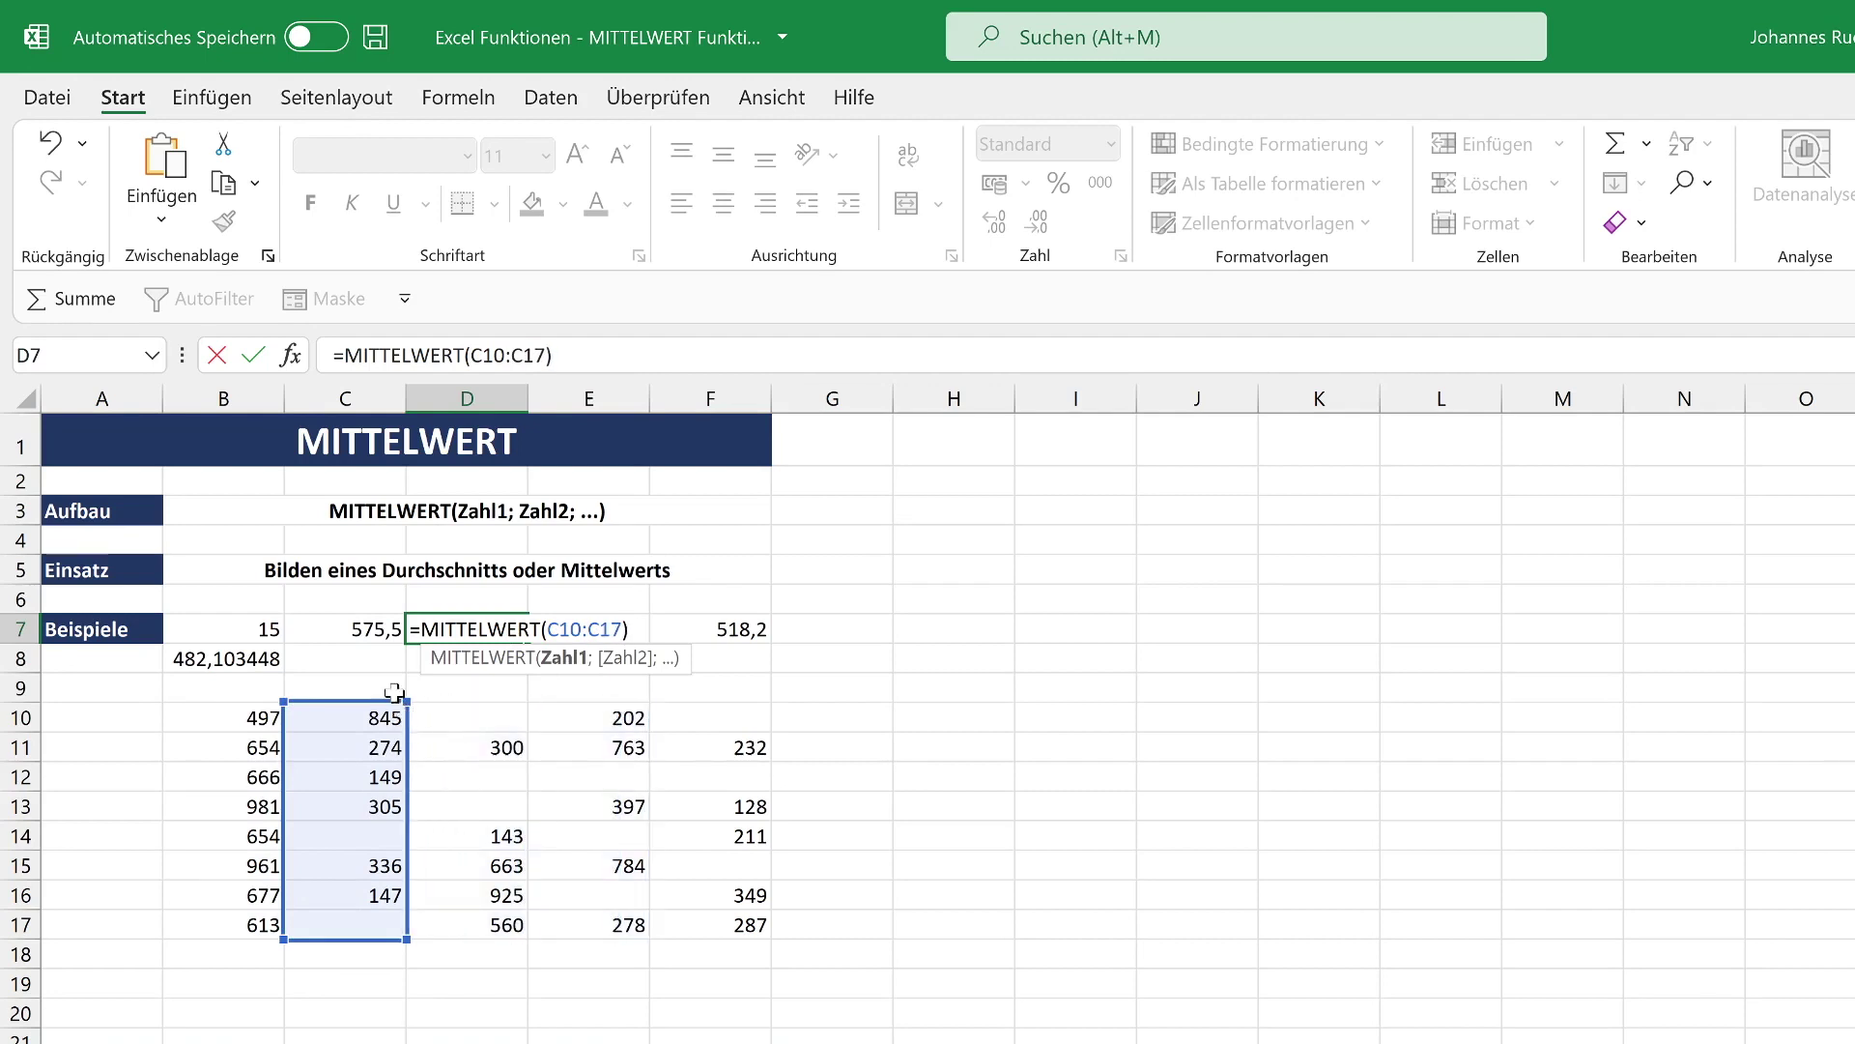
pyautogui.moveTo(547, 626); pyautogui.dragTo(624, 631)
pyautogui.click(551, 629)
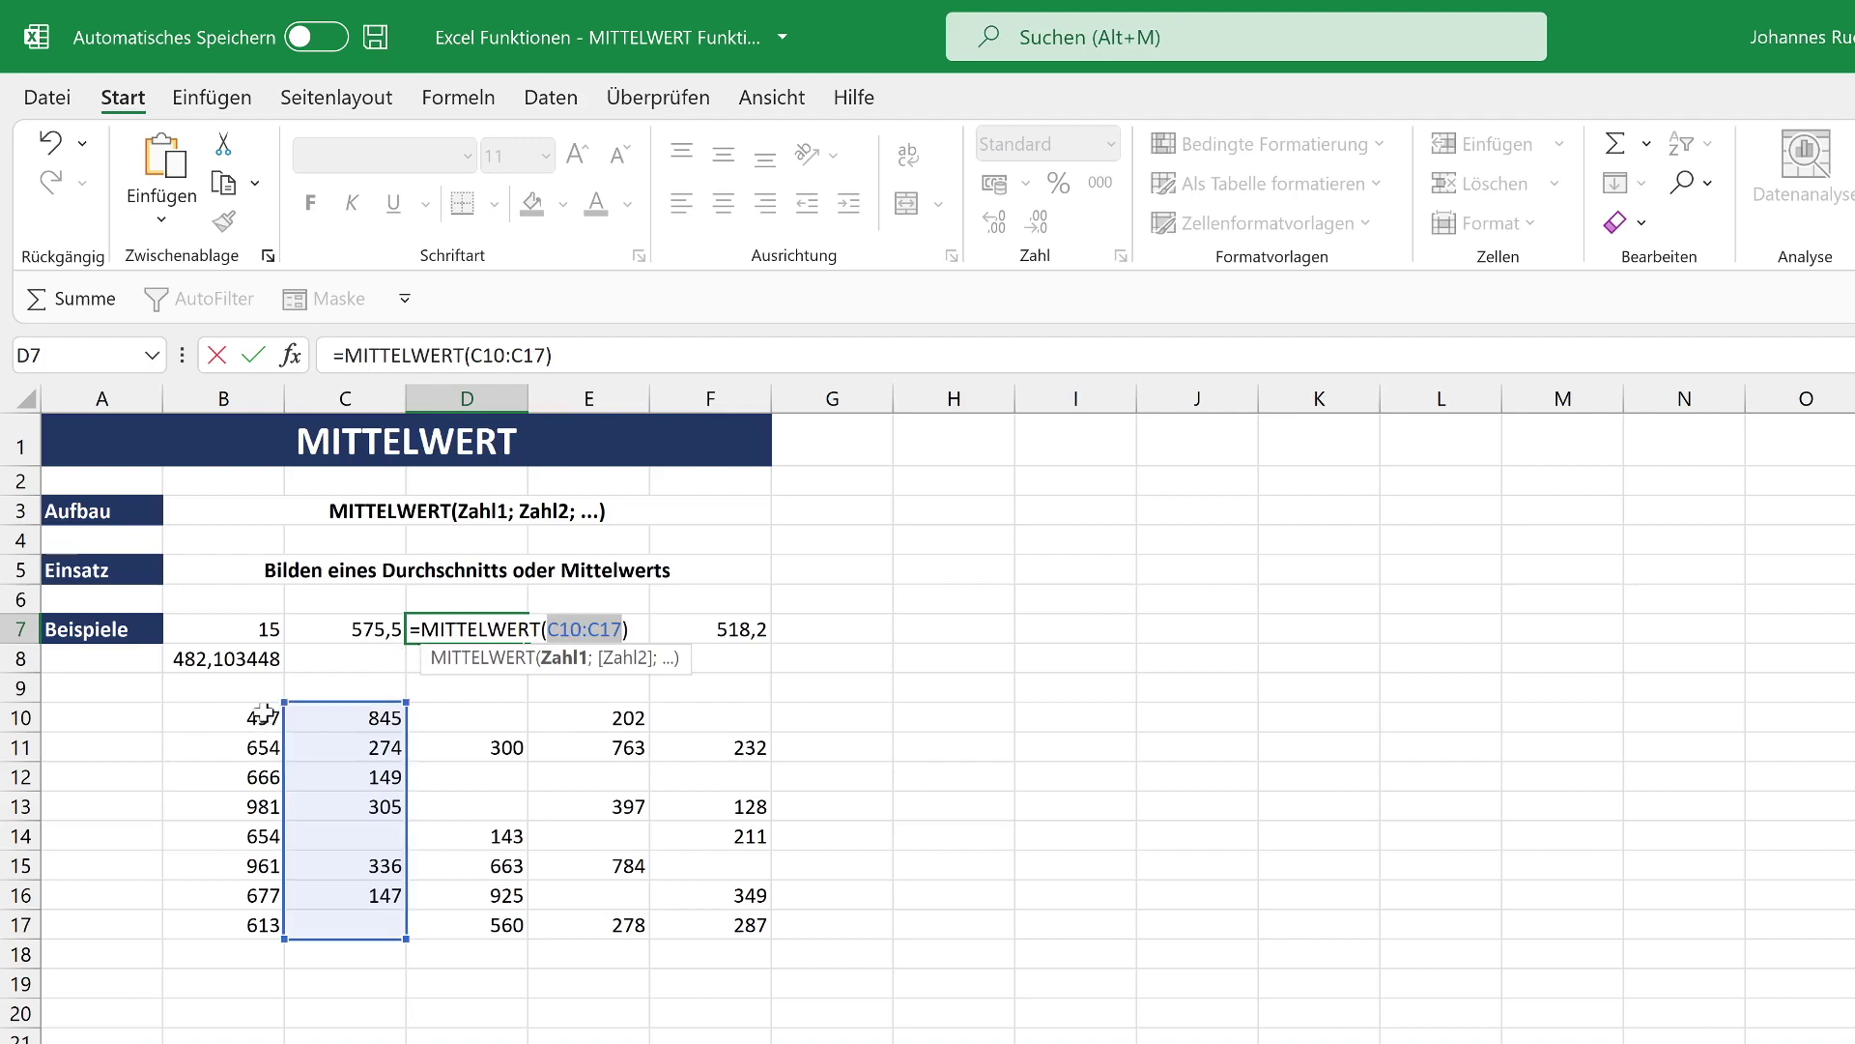
# Replace D7's range with cells B10, C13, B16, D15, F11, F17, C11, E13 and E15
pyautogui.click(264, 715)
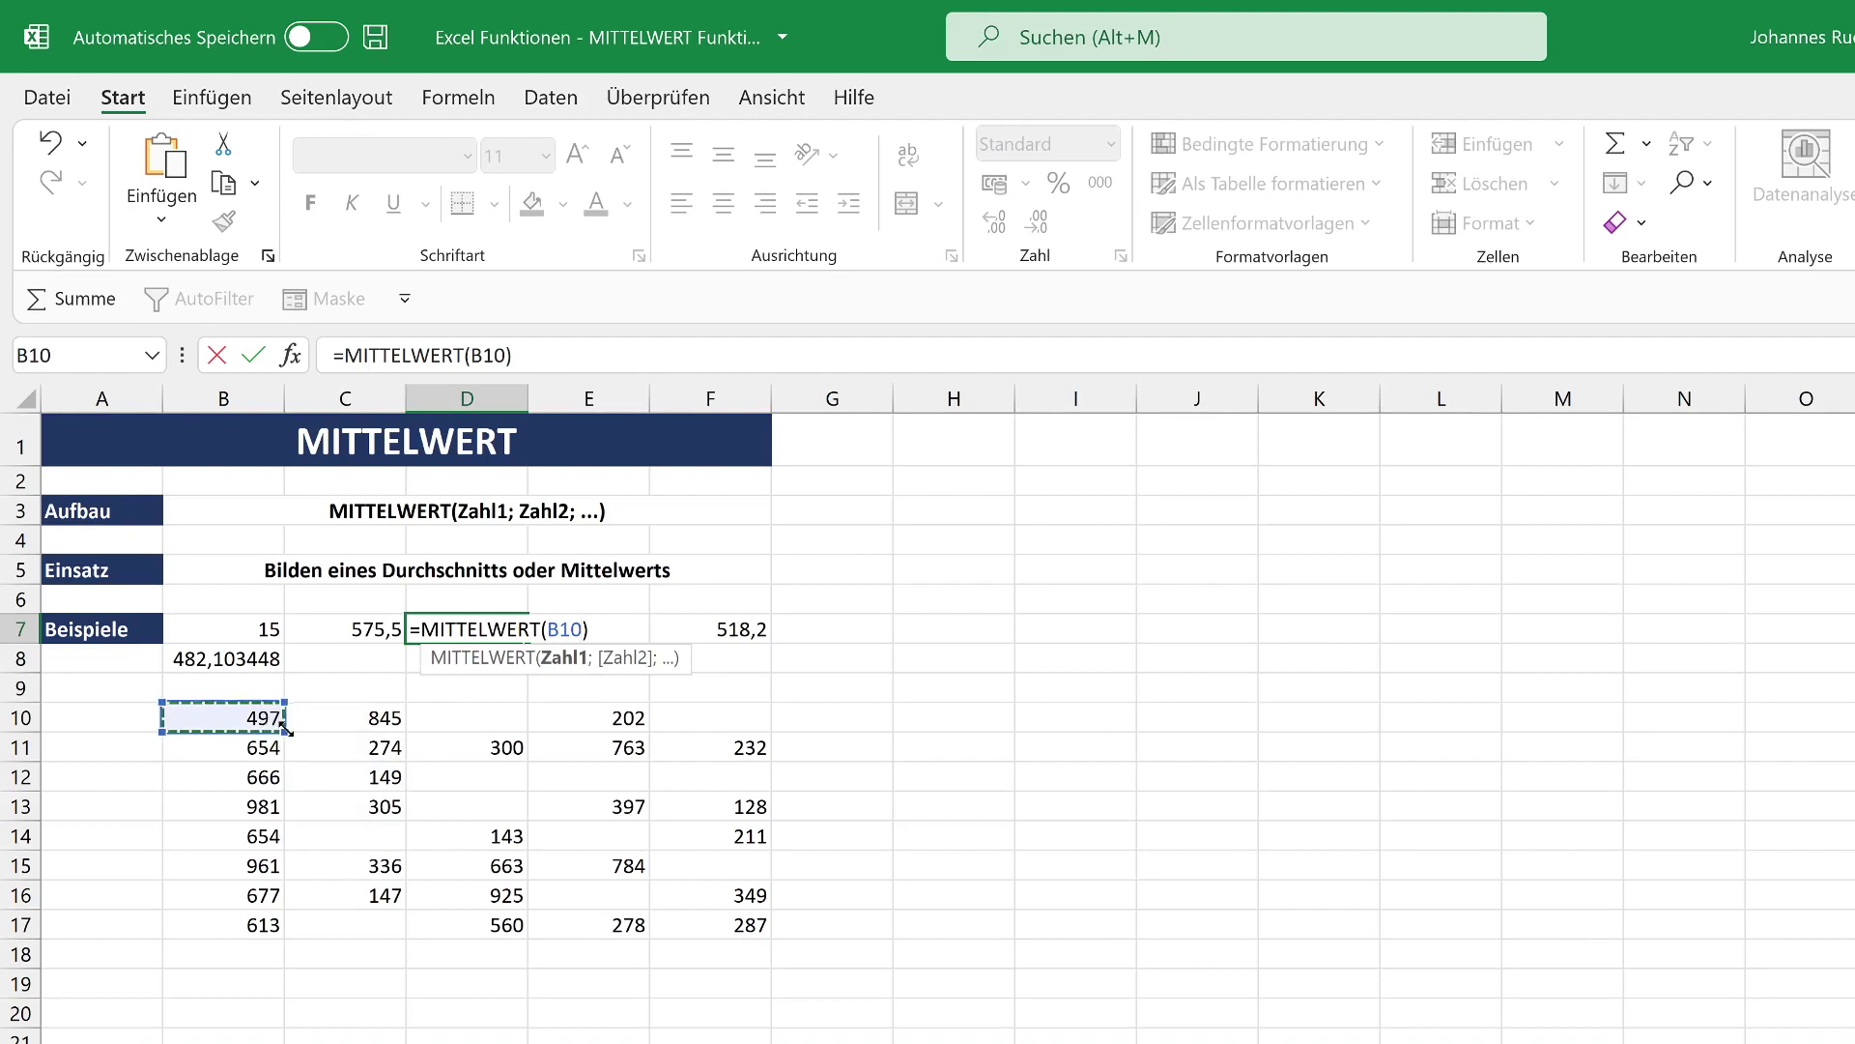
pyautogui.keyDown('ctrl'); pyautogui.click(372, 812); pyautogui.keyUp('ctrl')
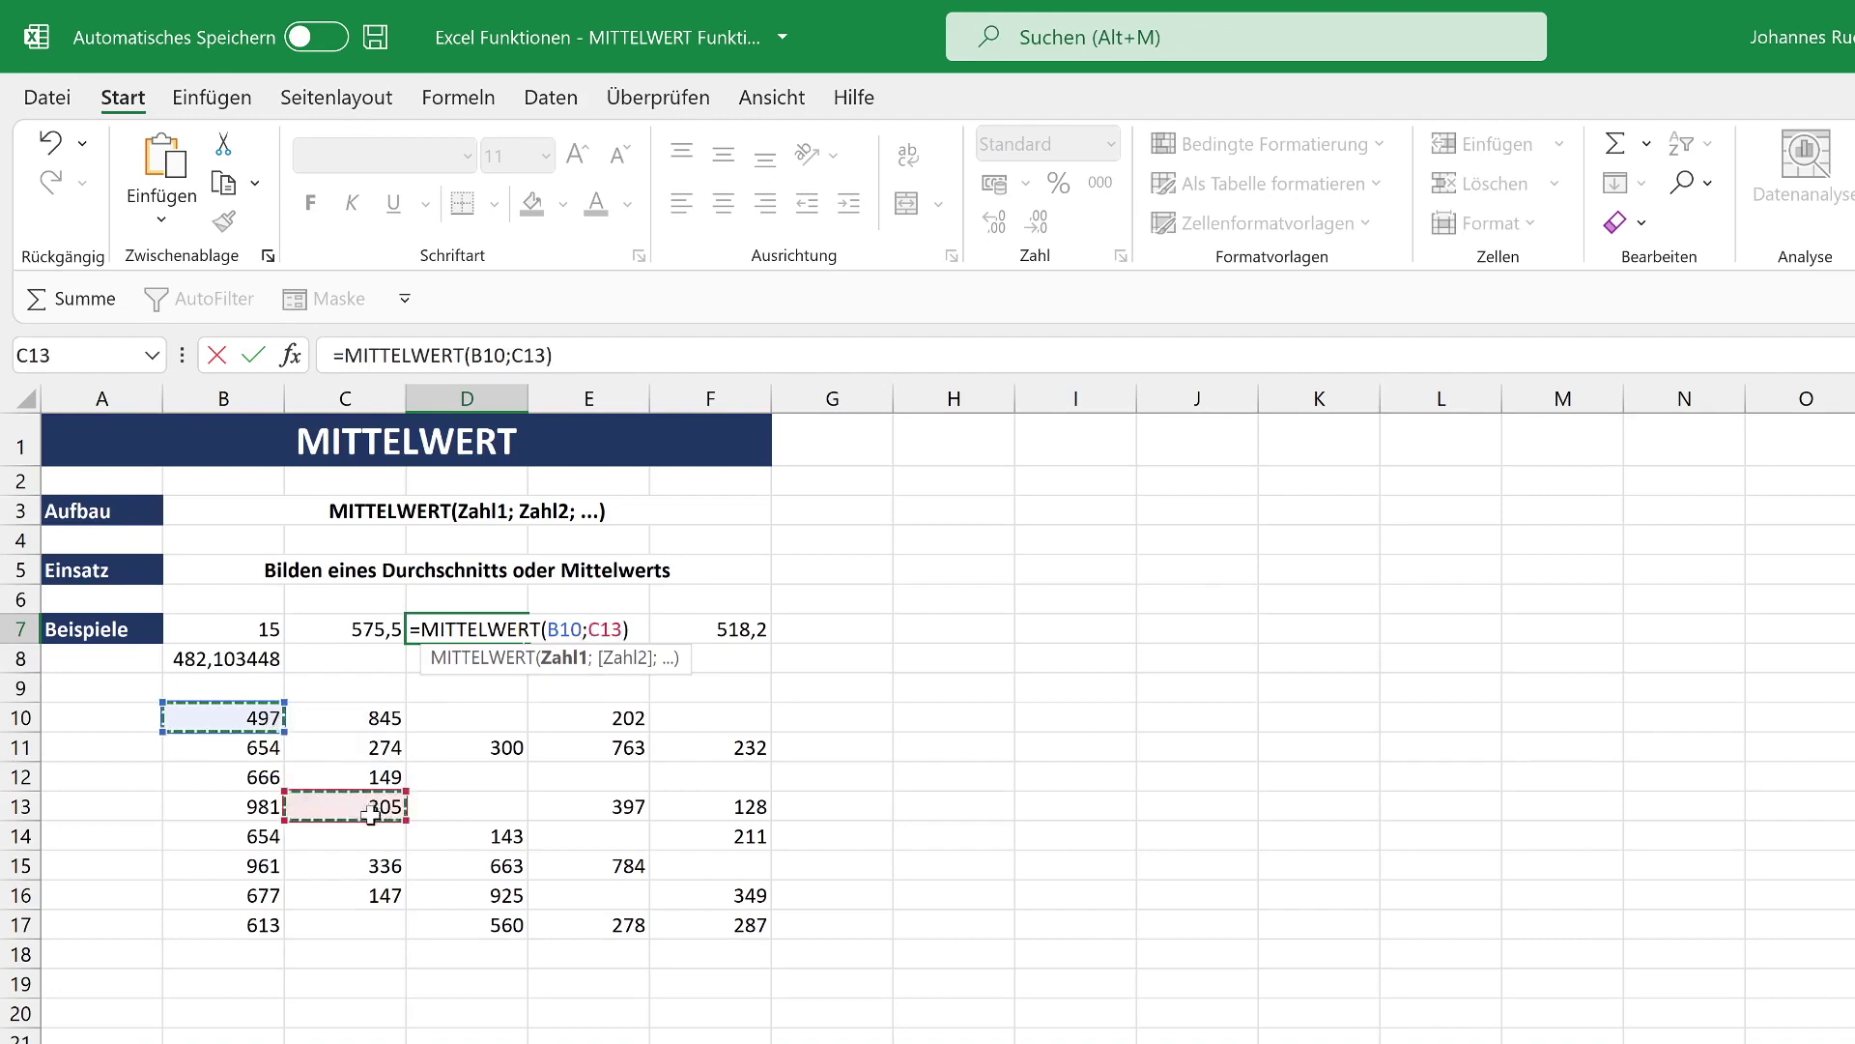
pyautogui.keyDown('ctrl'); pyautogui.click(257, 906); pyautogui.keyUp('ctrl')
pyautogui.keyDown('ctrl'); pyautogui.click(504, 867); pyautogui.keyUp('ctrl')
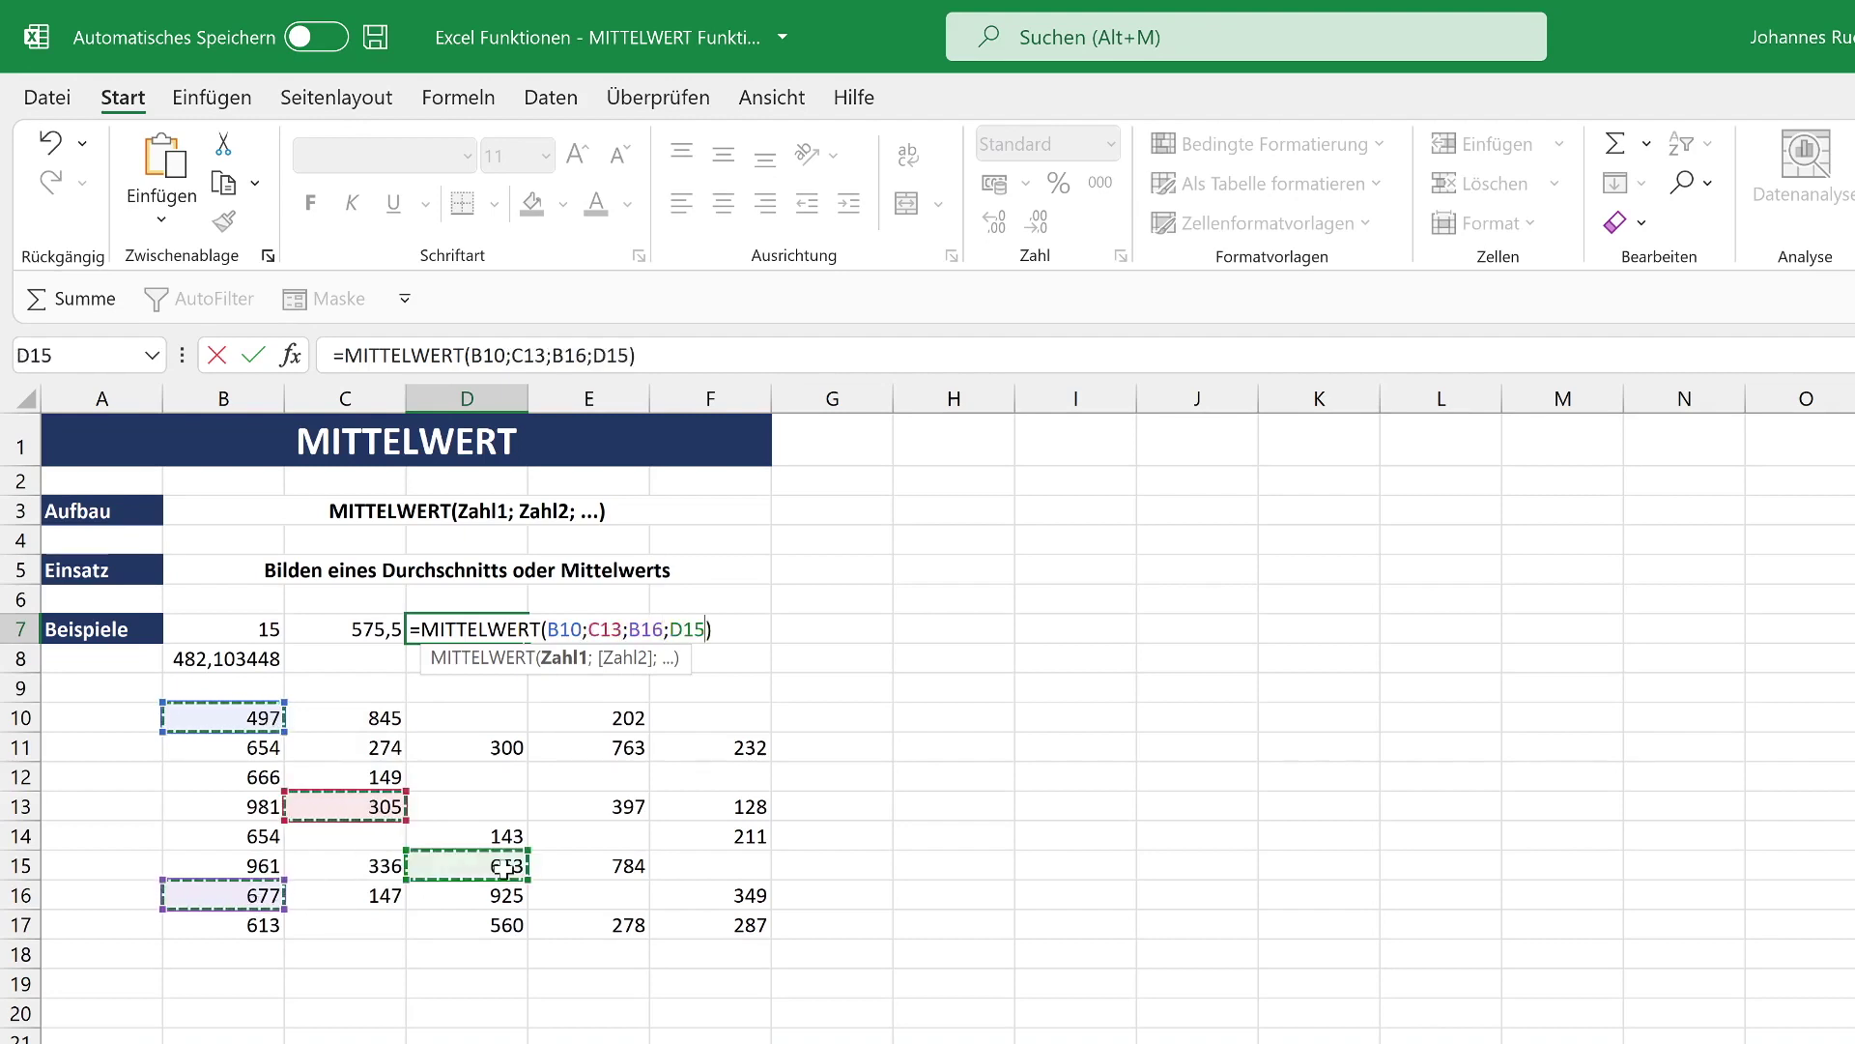
pyautogui.keyDown('ctrl'); pyautogui.click(741, 746); pyautogui.keyUp('ctrl')
pyautogui.keyDown('ctrl'); pyautogui.click(740, 922); pyautogui.keyUp('ctrl')
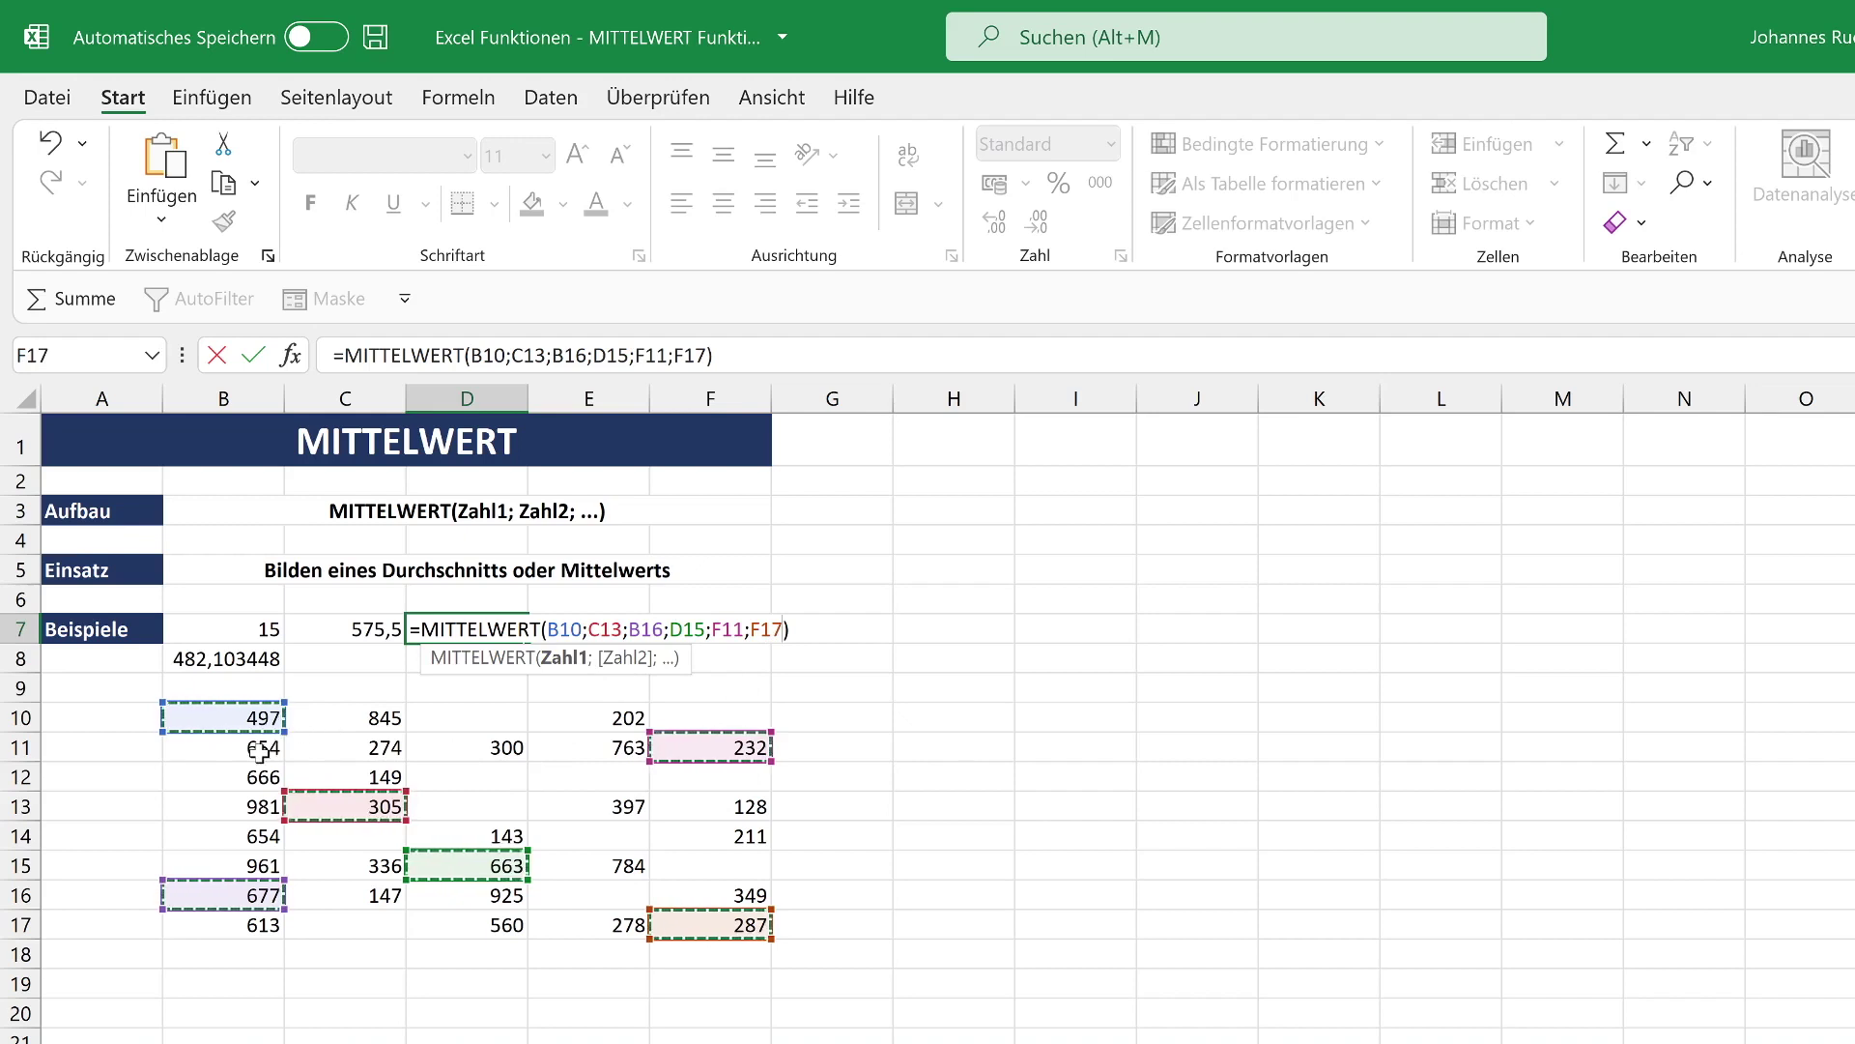
pyautogui.keyDown('ctrl'); pyautogui.click(362, 749); pyautogui.keyUp('ctrl')
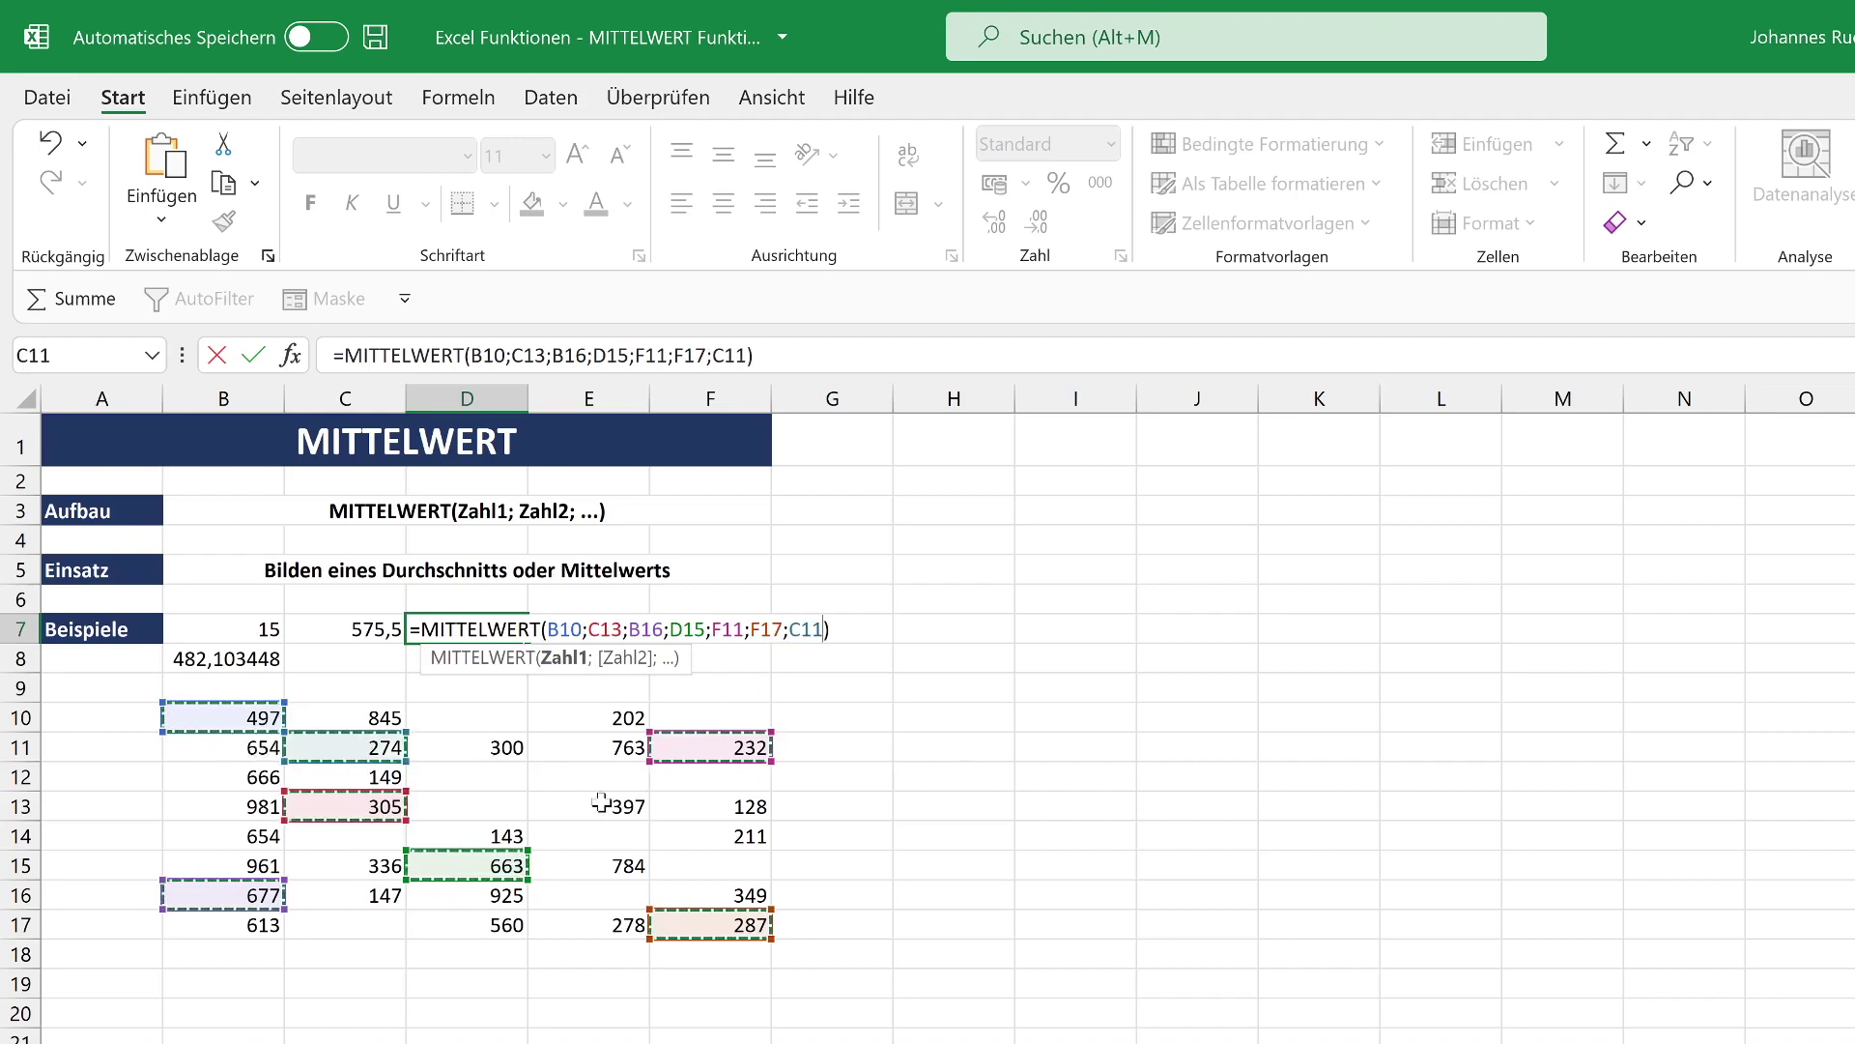
pyautogui.keyDown('ctrl'); pyautogui.click(601, 804); pyautogui.keyUp('ctrl')
pyautogui.keyDown('ctrl'); pyautogui.click(599, 865); pyautogui.keyUp('ctrl')
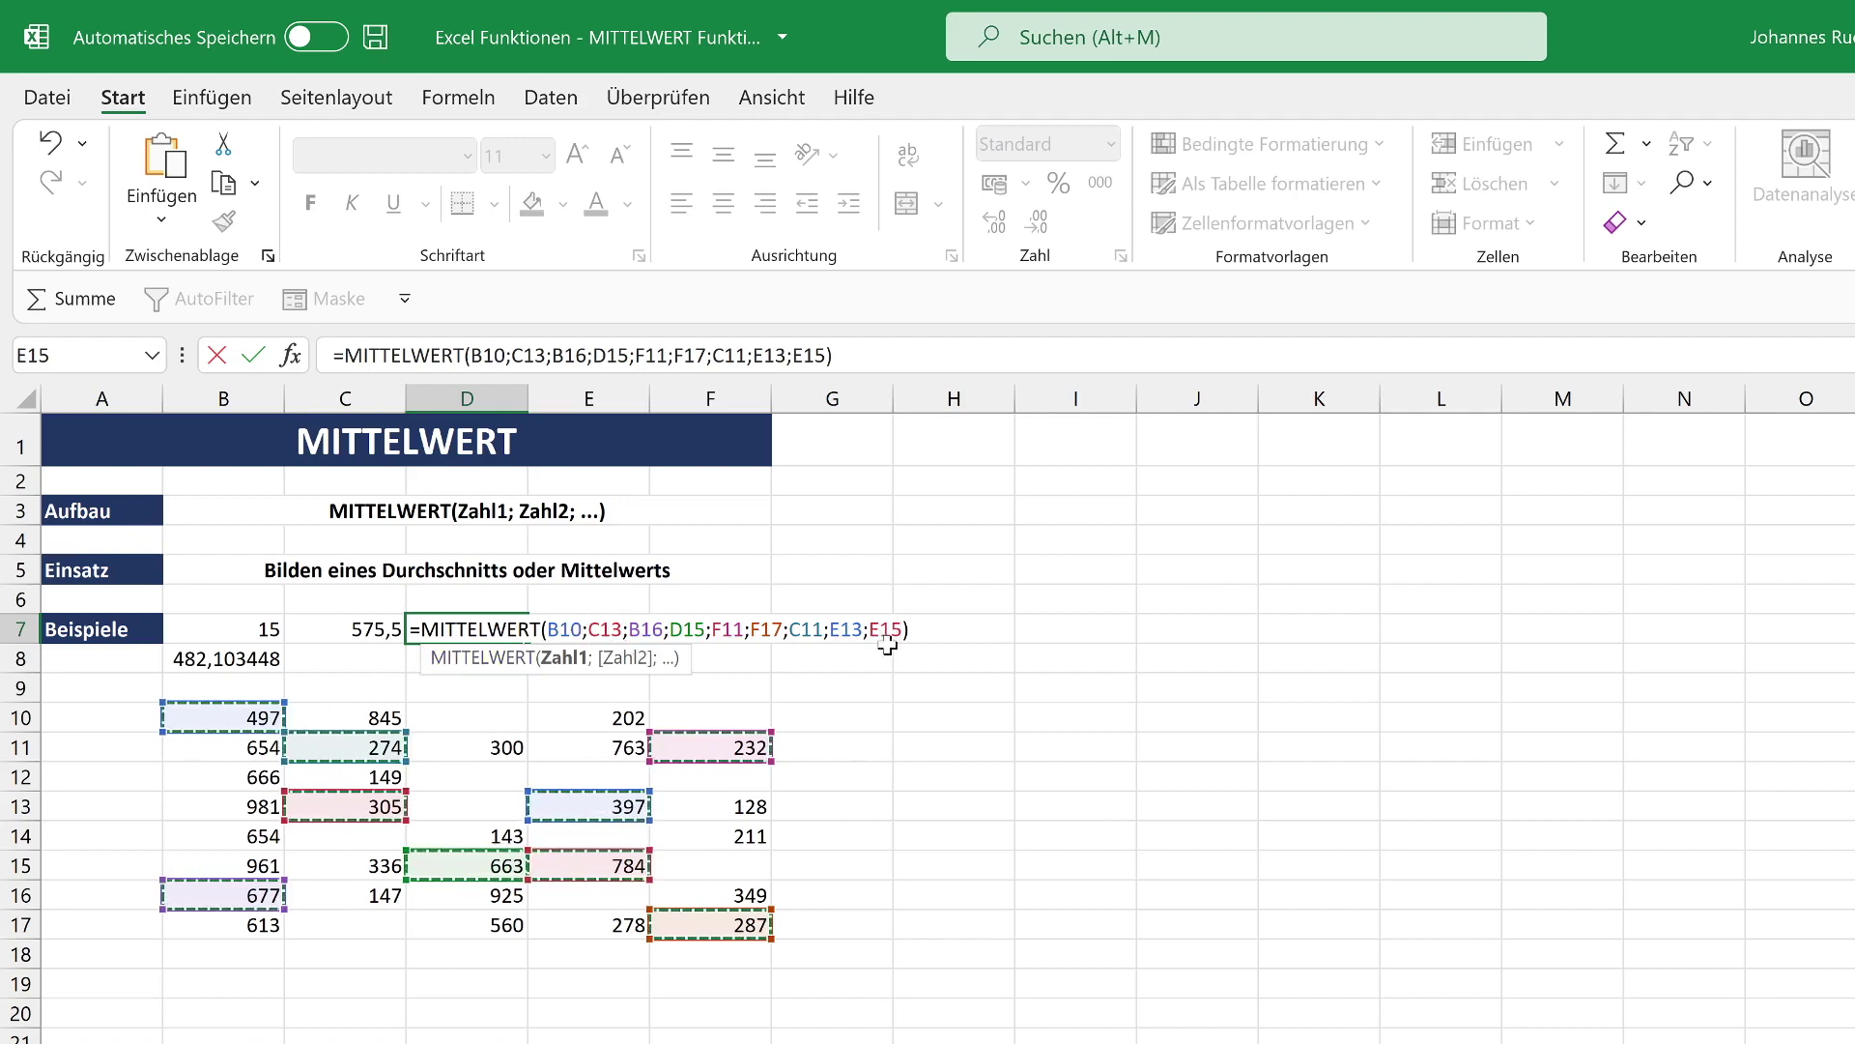
# Remove D15 from the formula and commit it, so D7 shows 431,625
pyautogui.doubleClick(677, 630)
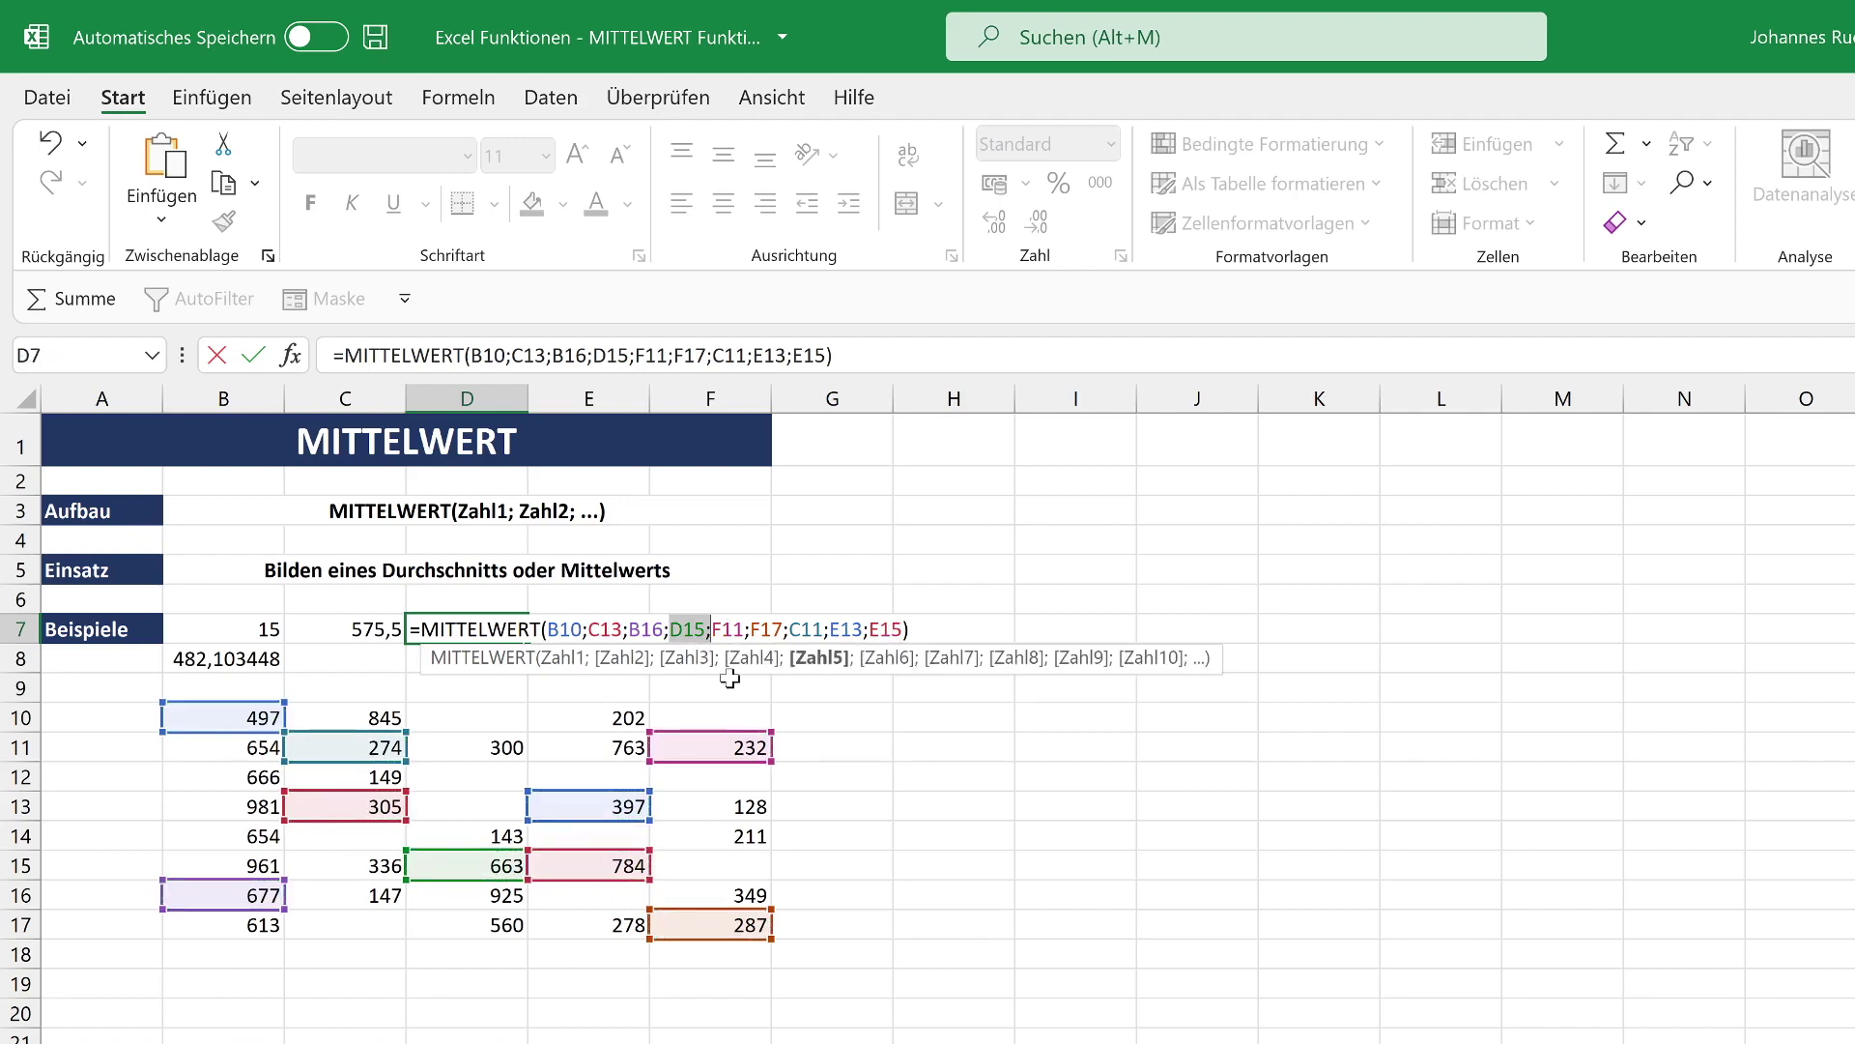
pyautogui.press('Delete')
pyautogui.press('Delete')
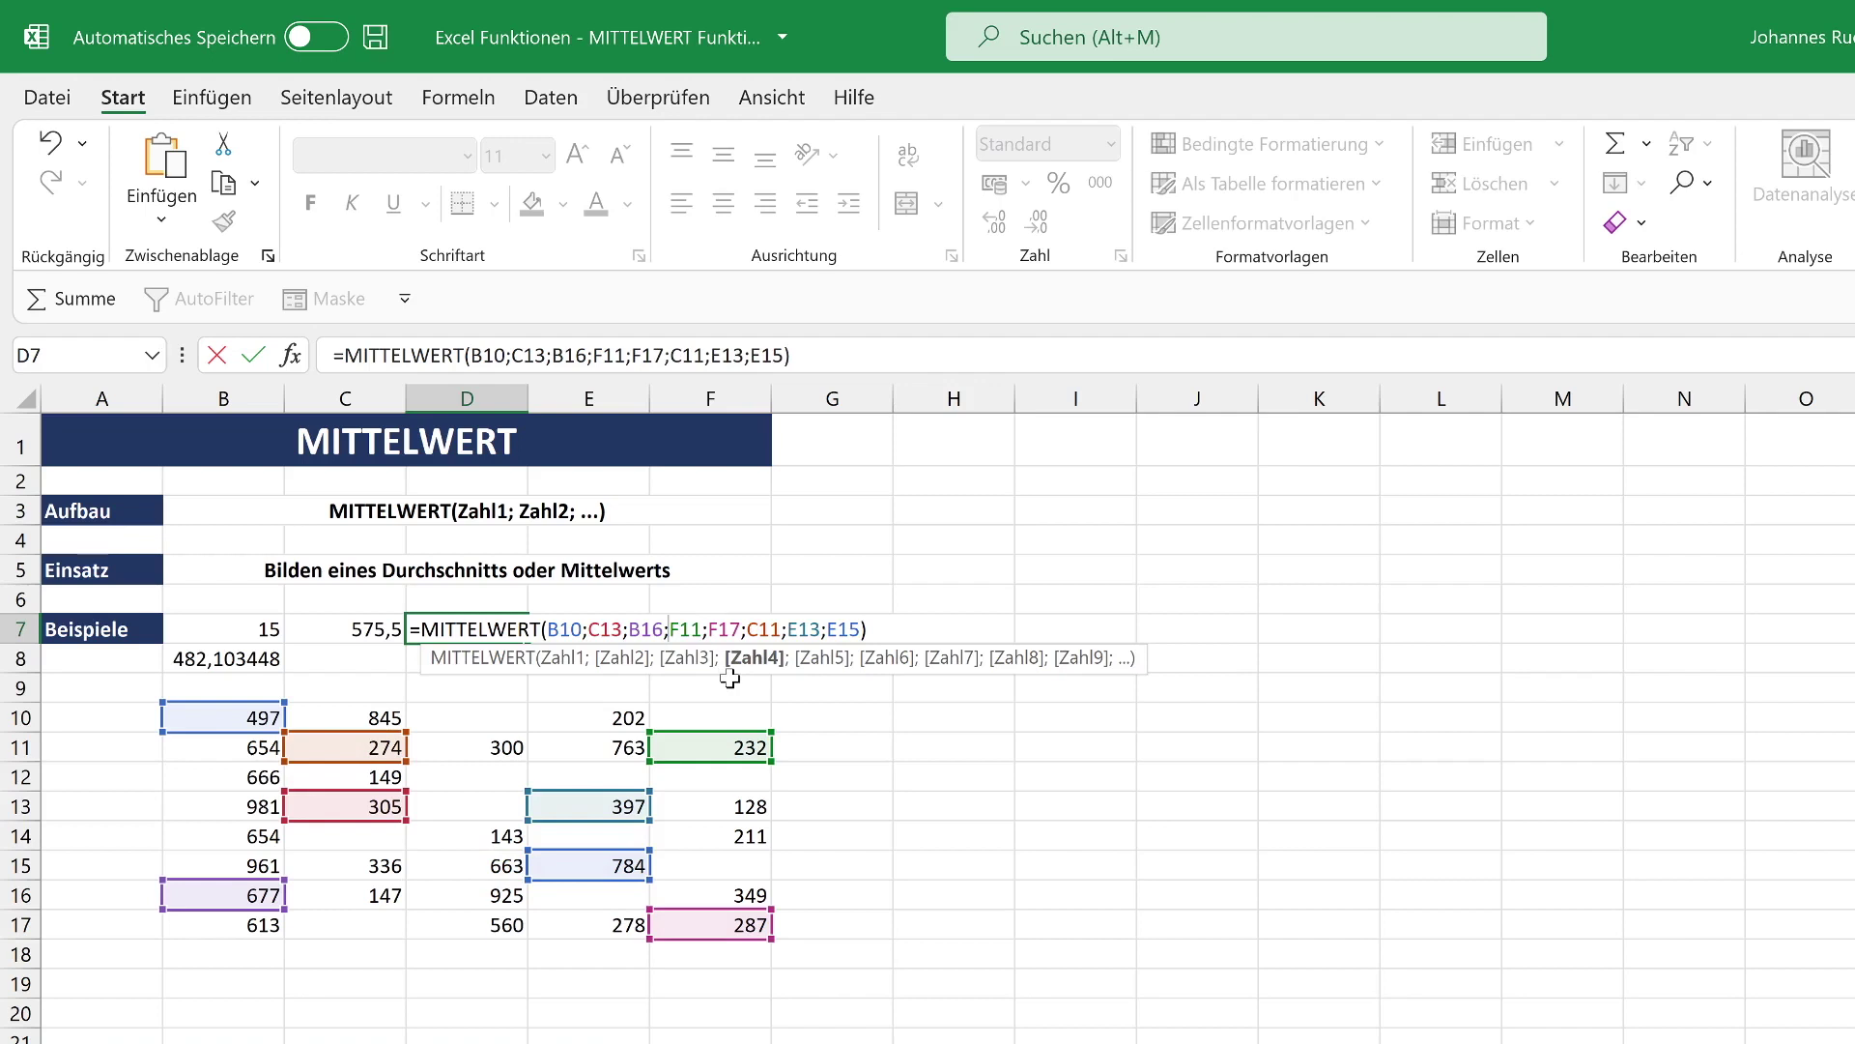
pyautogui.press('Return')
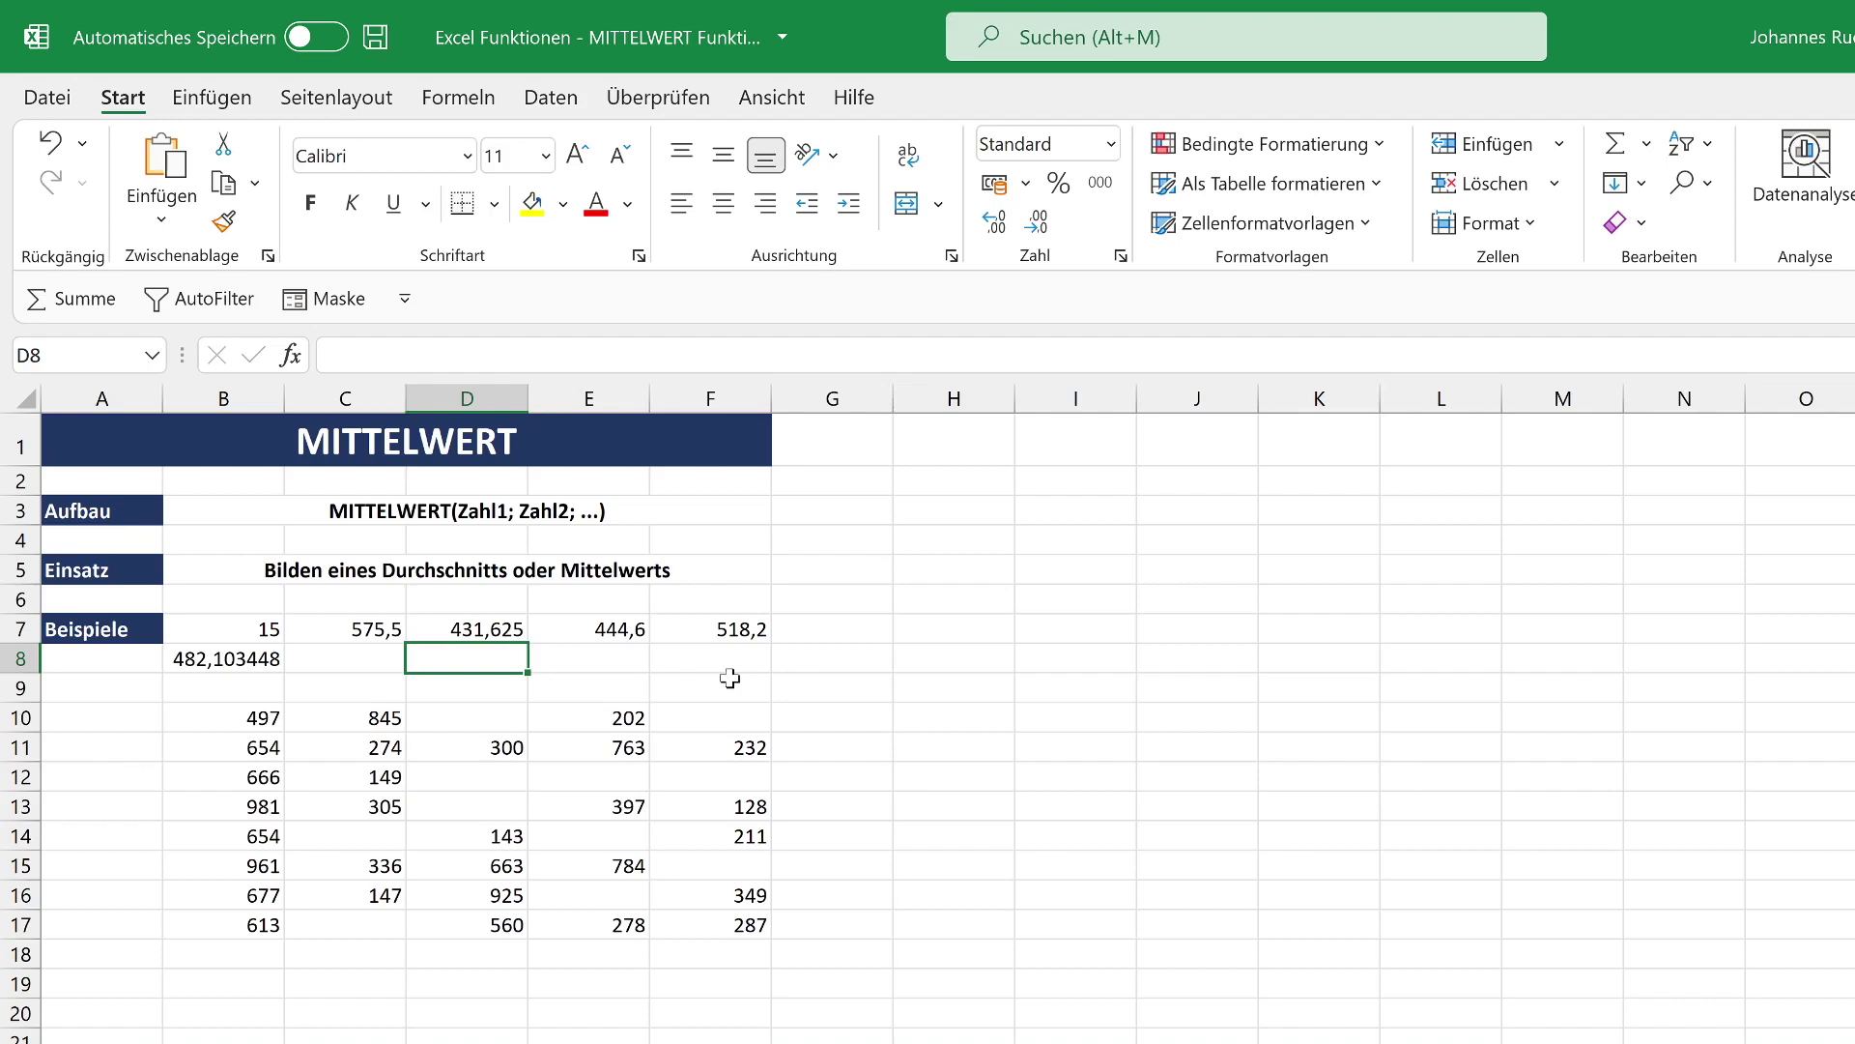
# Fill H5:H12 with 1, 2, 3, 4, 5, 5, 5 and 10
pyautogui.click(955, 573)
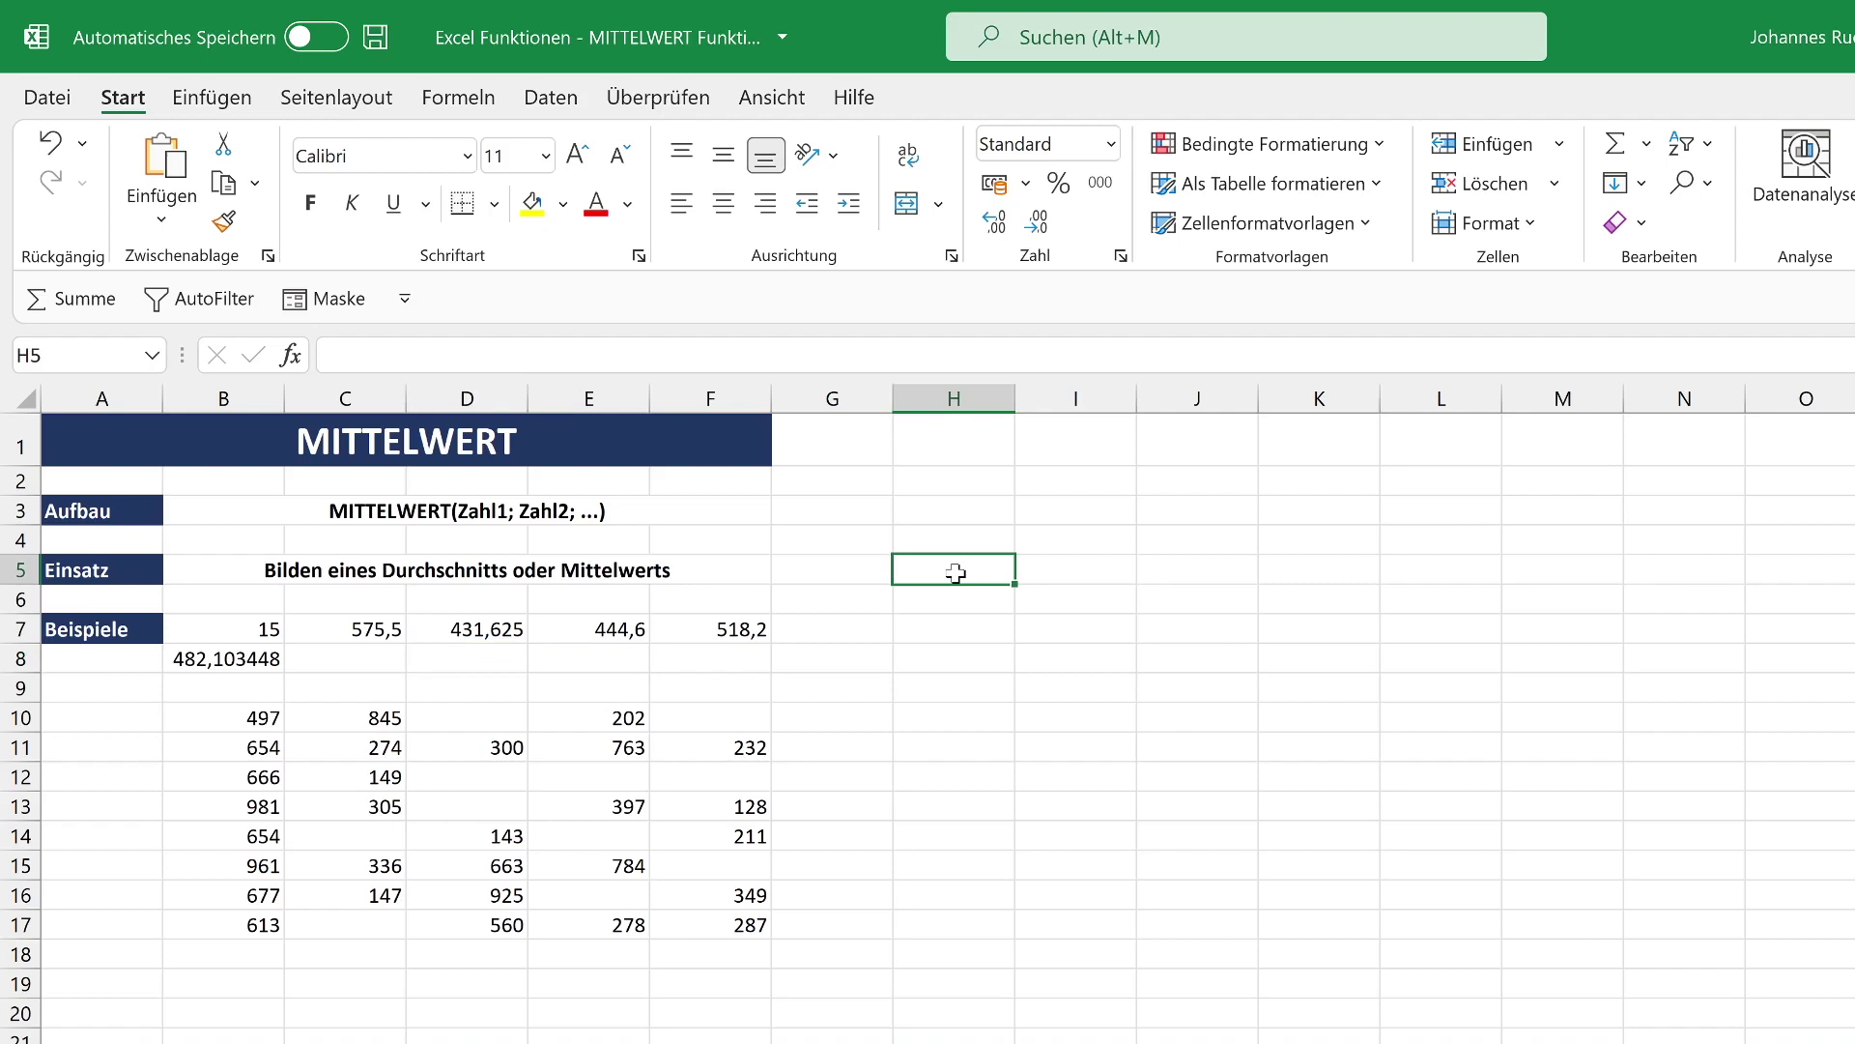
pyautogui.write('1 2 3 4')
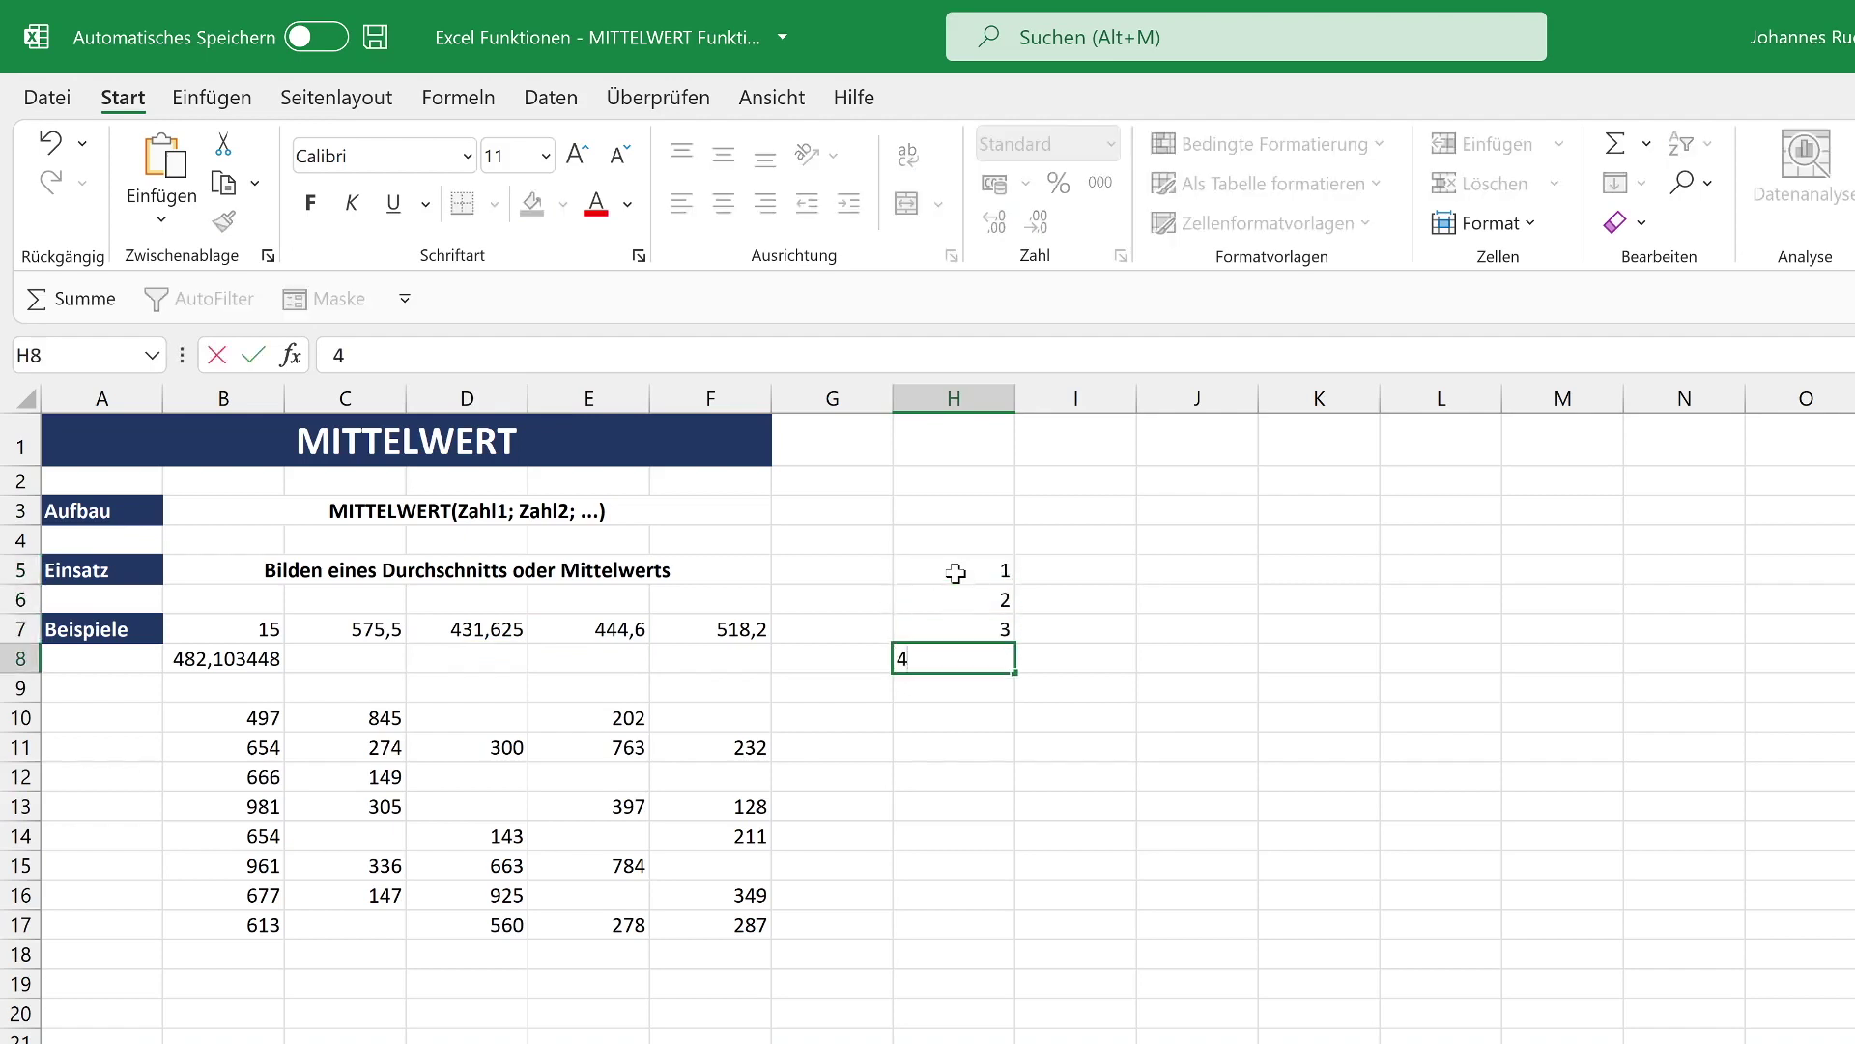
pyautogui.press('Return')
pyautogui.write('5')
pyautogui.press('Return')
pyautogui.write('5')
pyautogui.press('Return')
pyautogui.write('5')
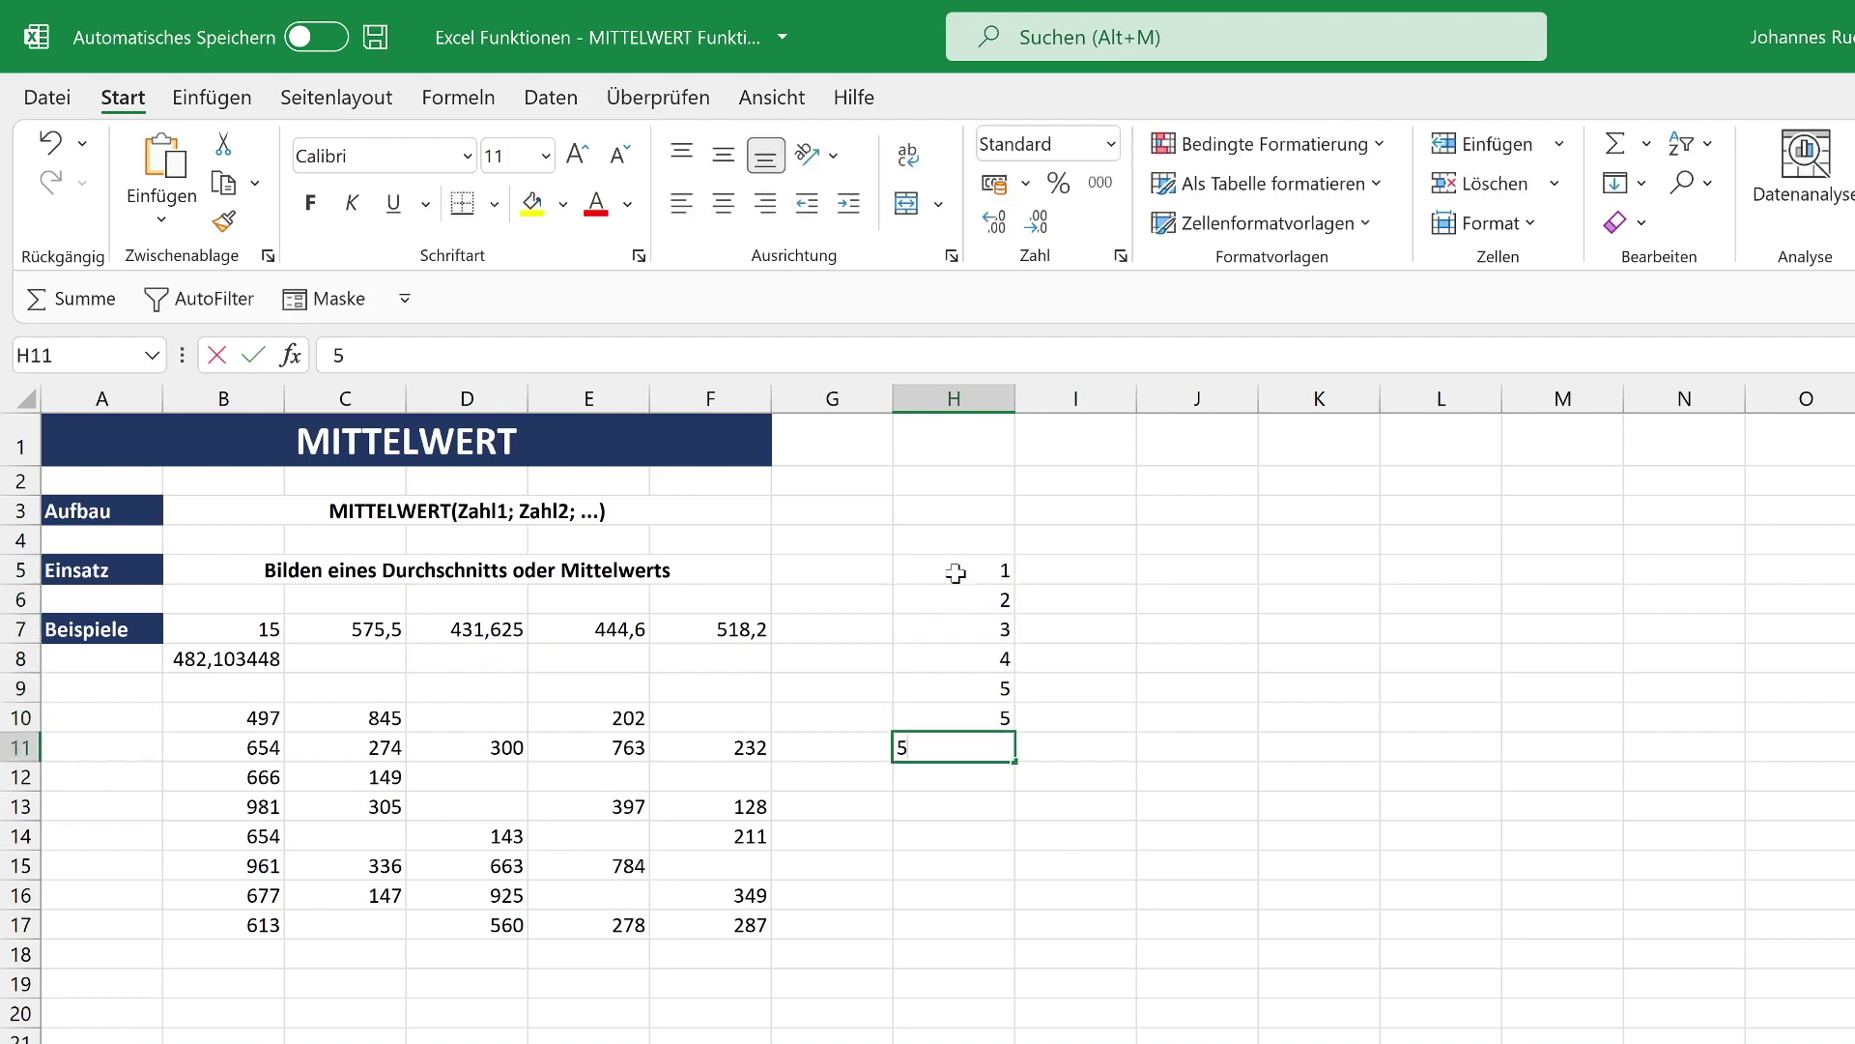
pyautogui.press('Return')
pyautogui.write('10')
pyautogui.press('Tab')
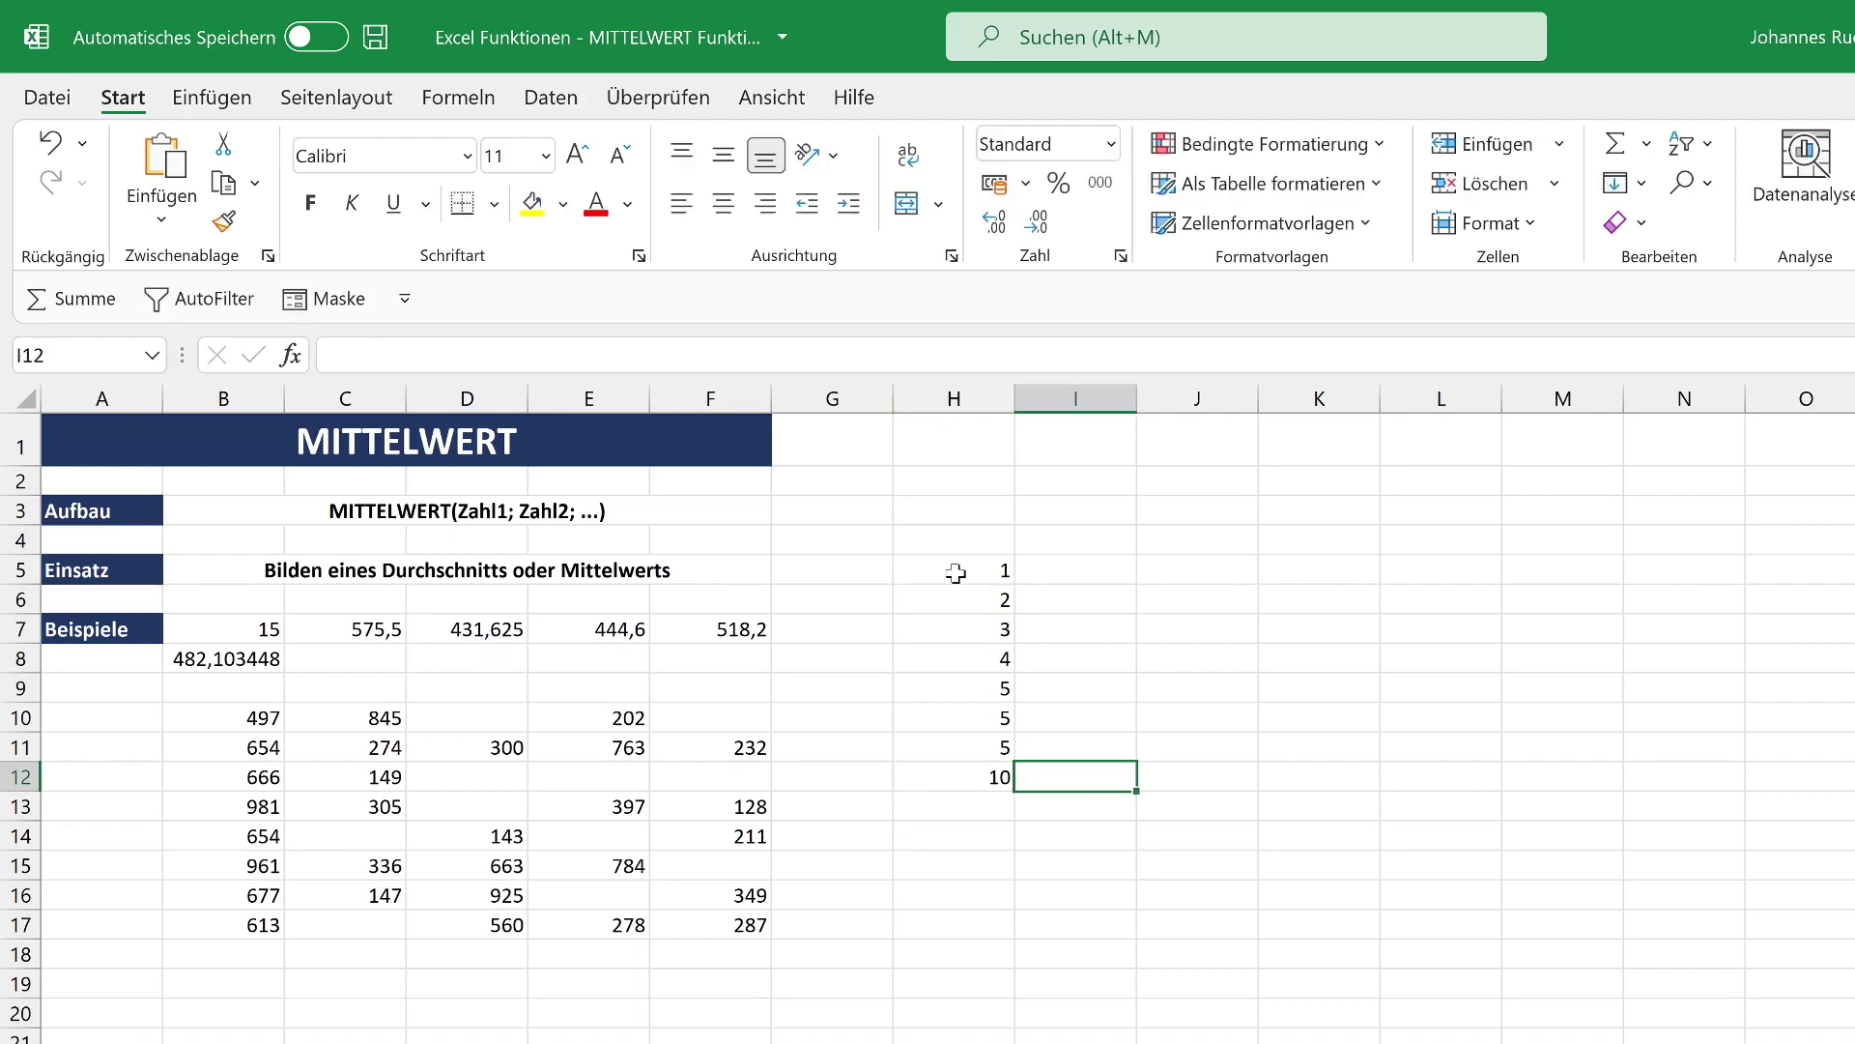
# Fill I5:I12 with 1, 2, 3, 4, 5, 6, 7 and 10
pyautogui.press('Up')
pyautogui.press('Up')
pyautogui.press('Up')
pyautogui.press('Up')
pyautogui.press('Up')
pyautogui.press('Up')
pyautogui.press('Up')
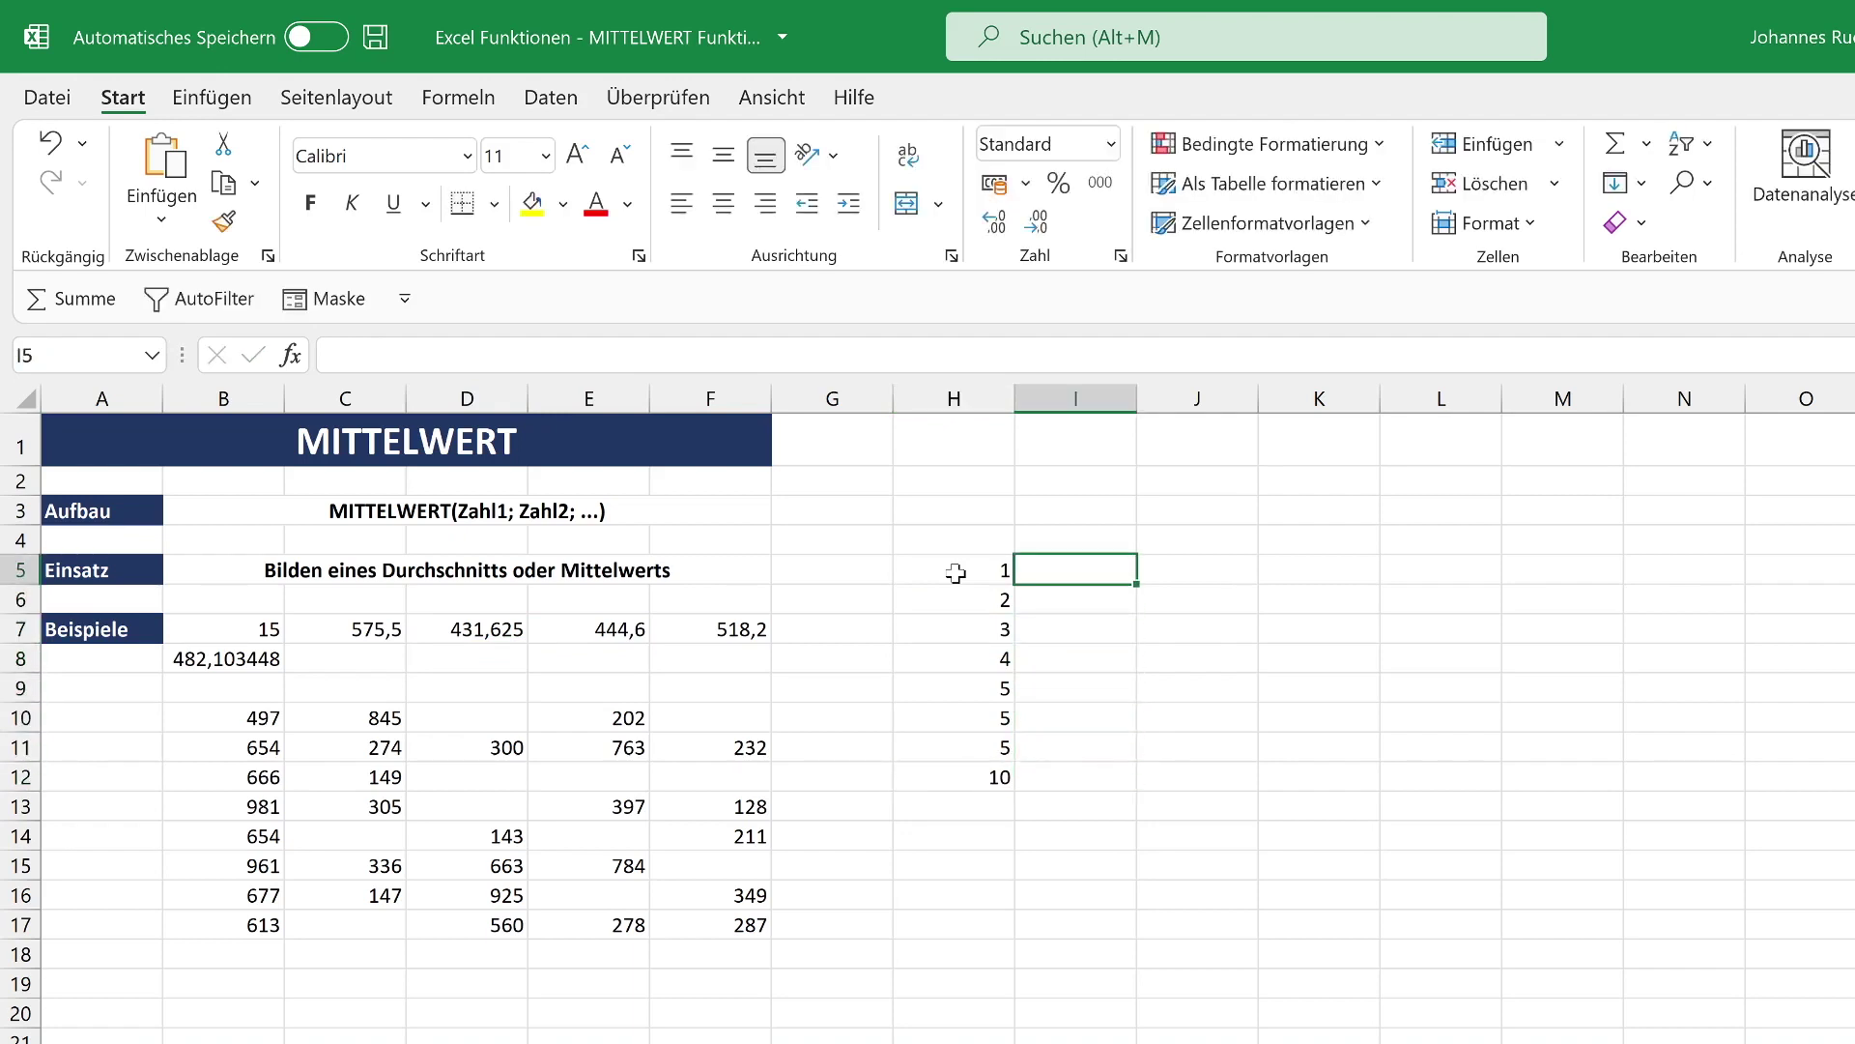
pyautogui.write('1')
pyautogui.press('Return')
pyautogui.write('2 3 4 ')
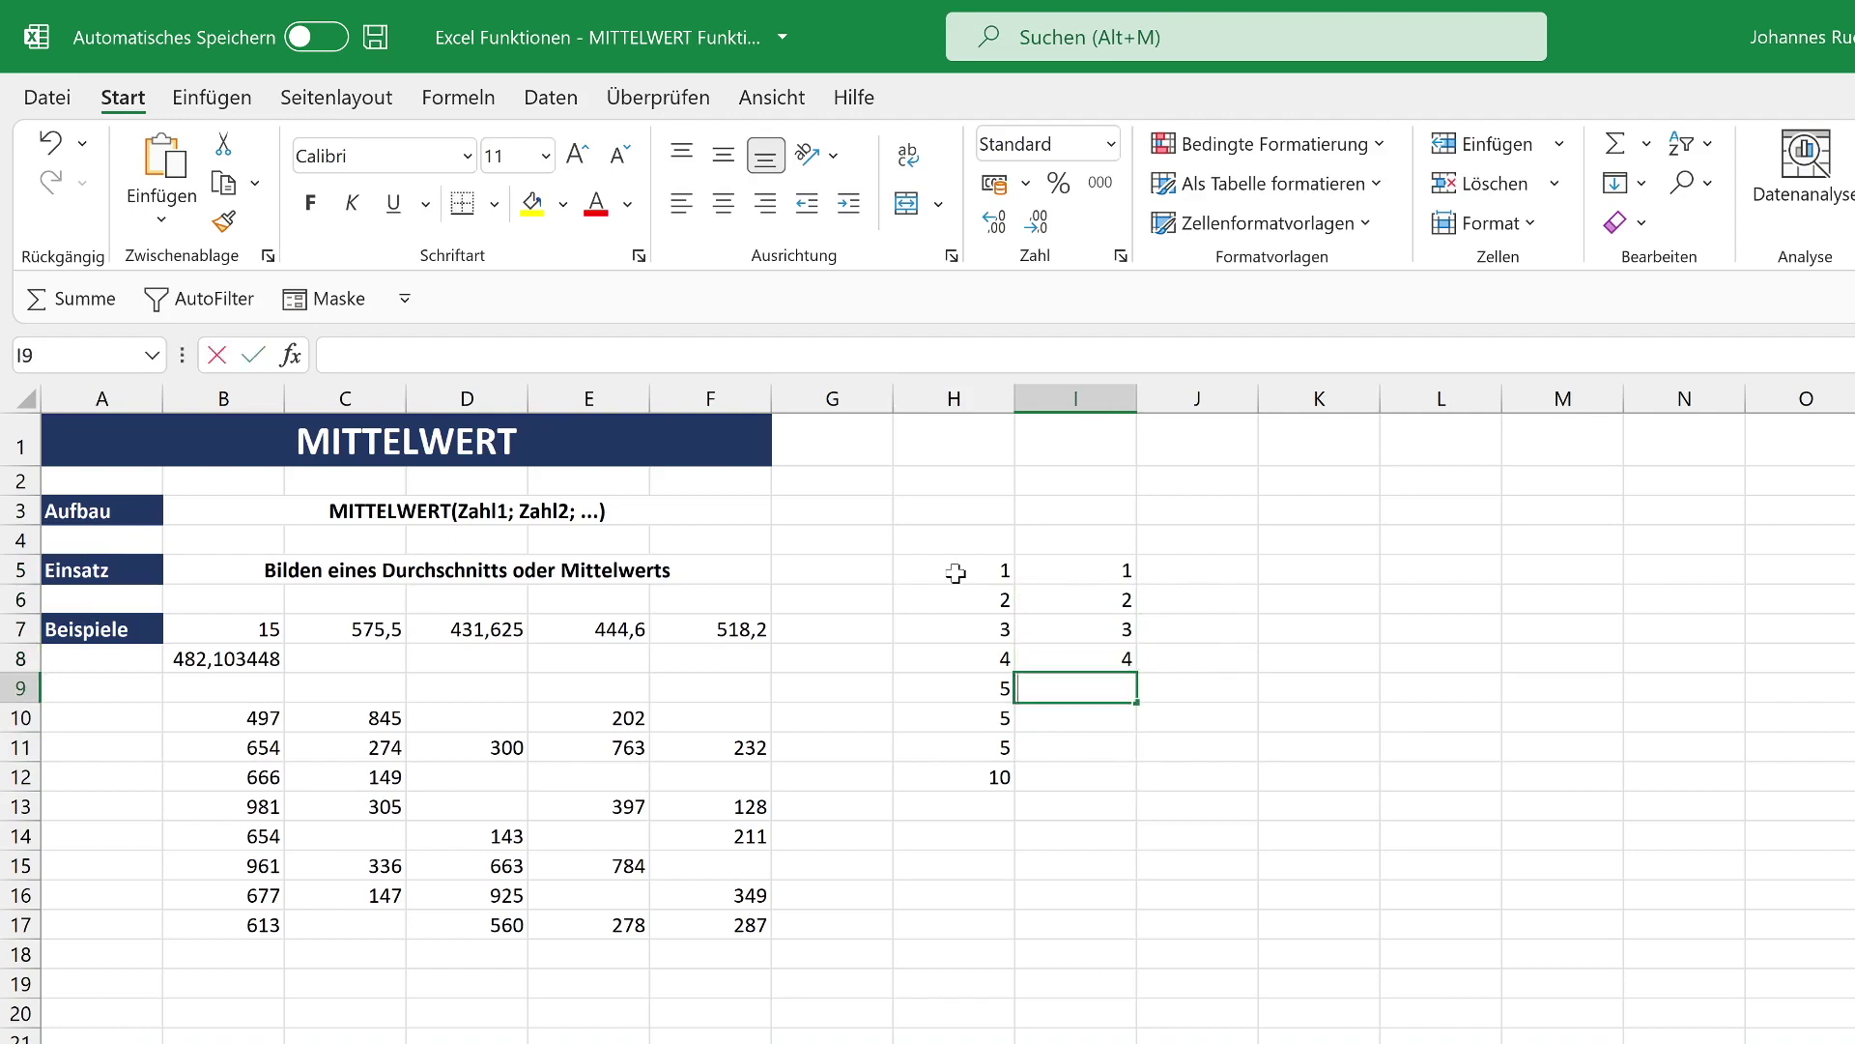
pyautogui.write('5')
pyautogui.press('Return')
pyautogui.write('6')
pyautogui.press('Return')
pyautogui.write('7')
pyautogui.press('Return')
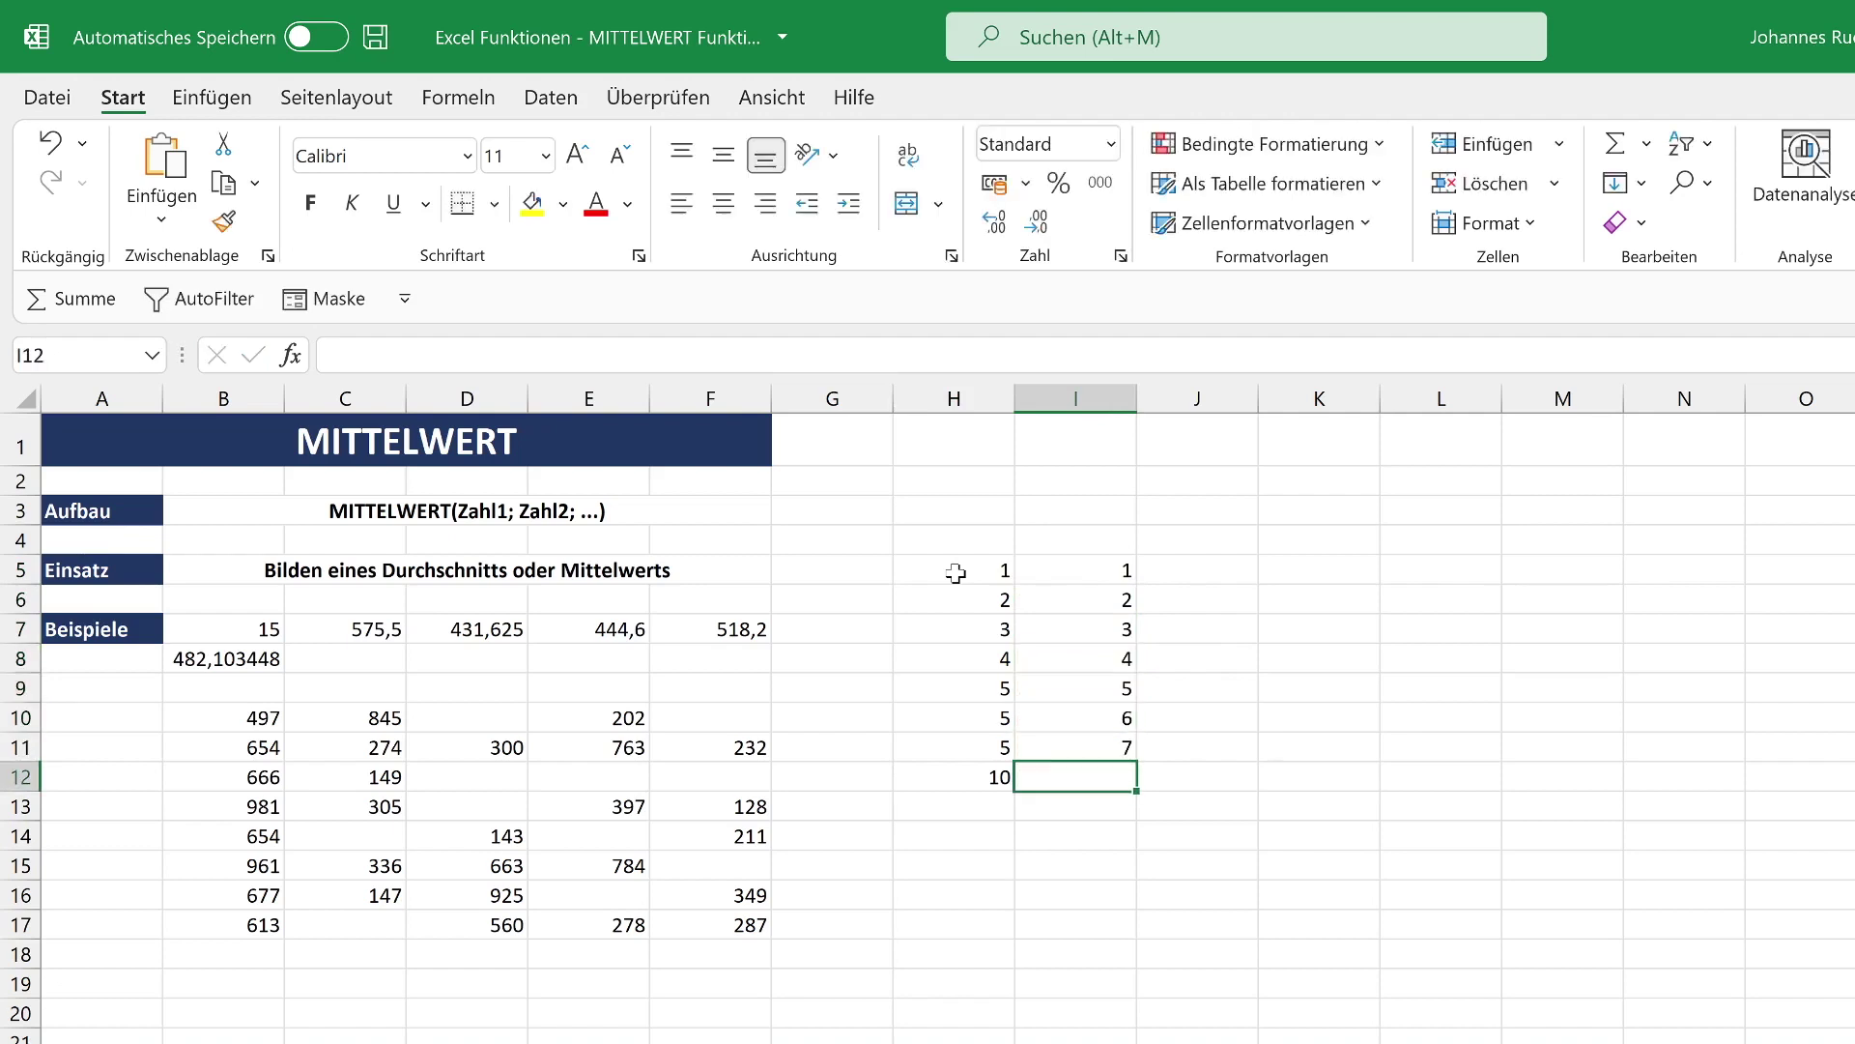
pyautogui.write('10')
pyautogui.press('Return')
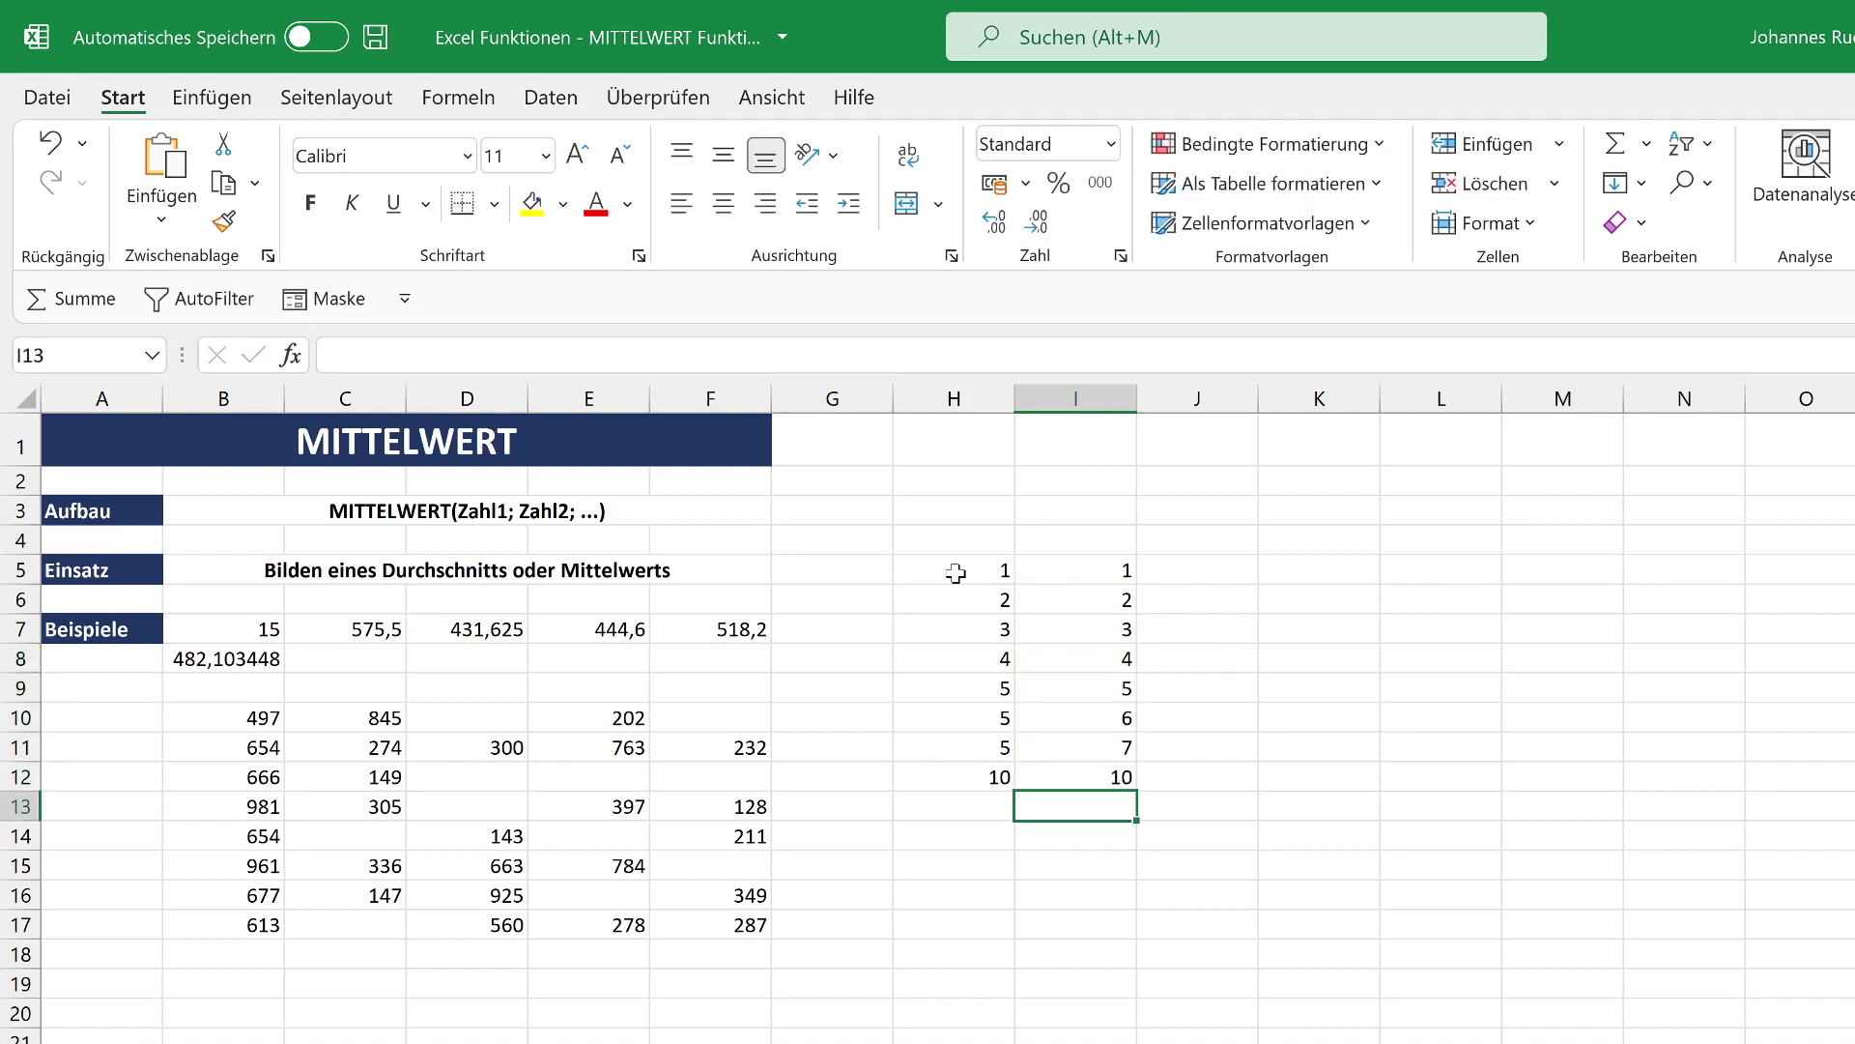
pyautogui.click(976, 812)
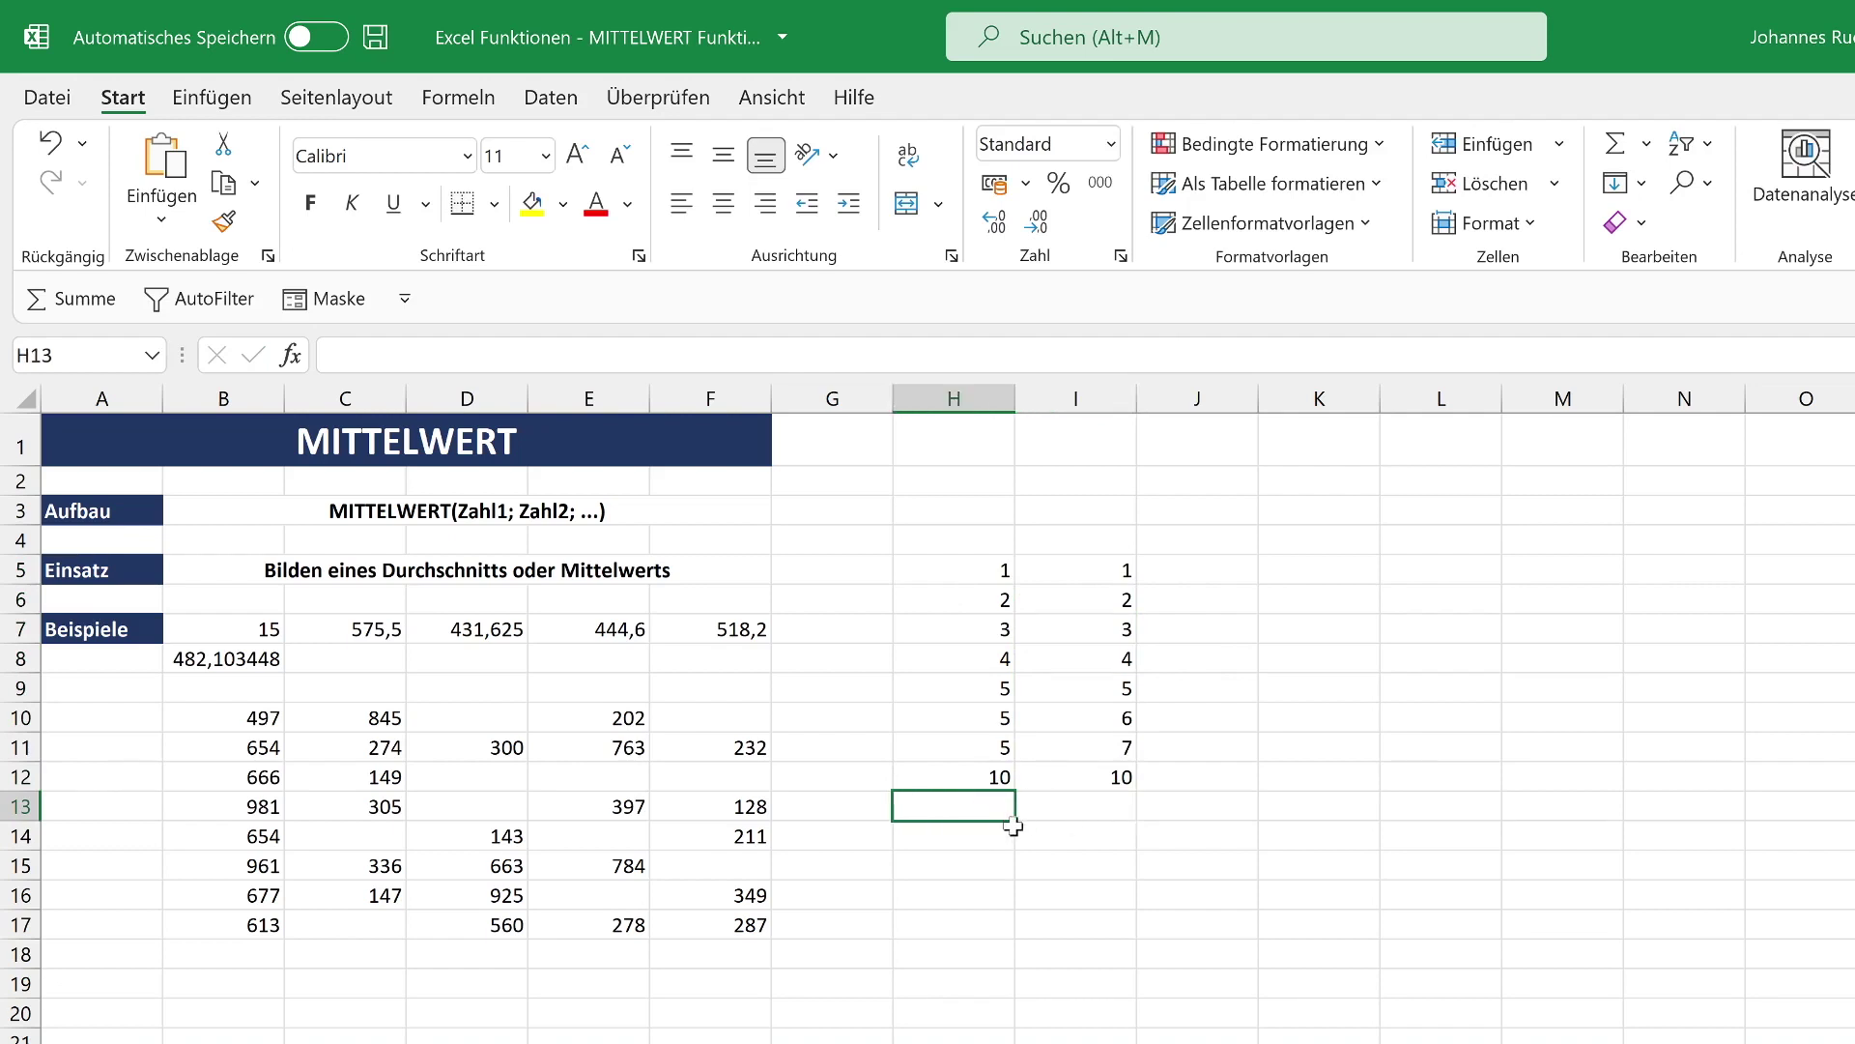
# Enter =MITTELWERT(H5:H12) in H13, returning 4,375
pyautogui.write('=MITTE')
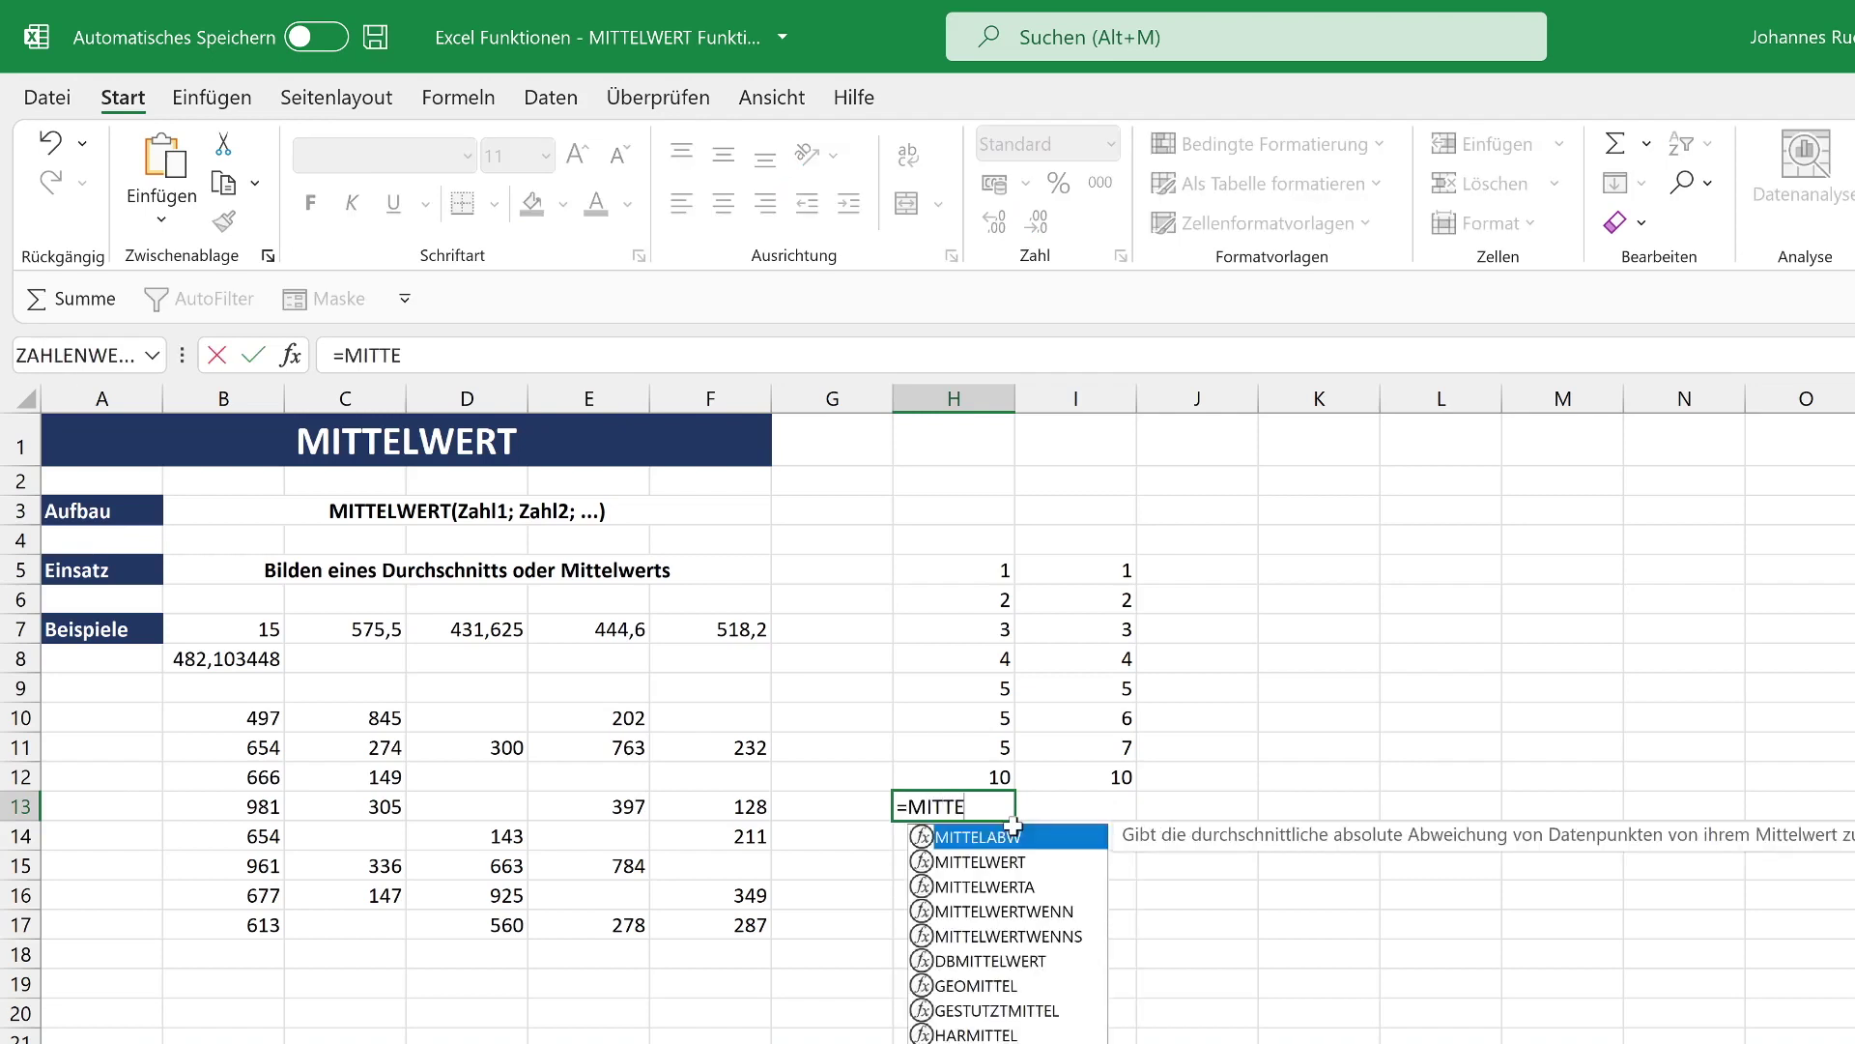
pyautogui.write('LWE')
pyautogui.press('Tab')
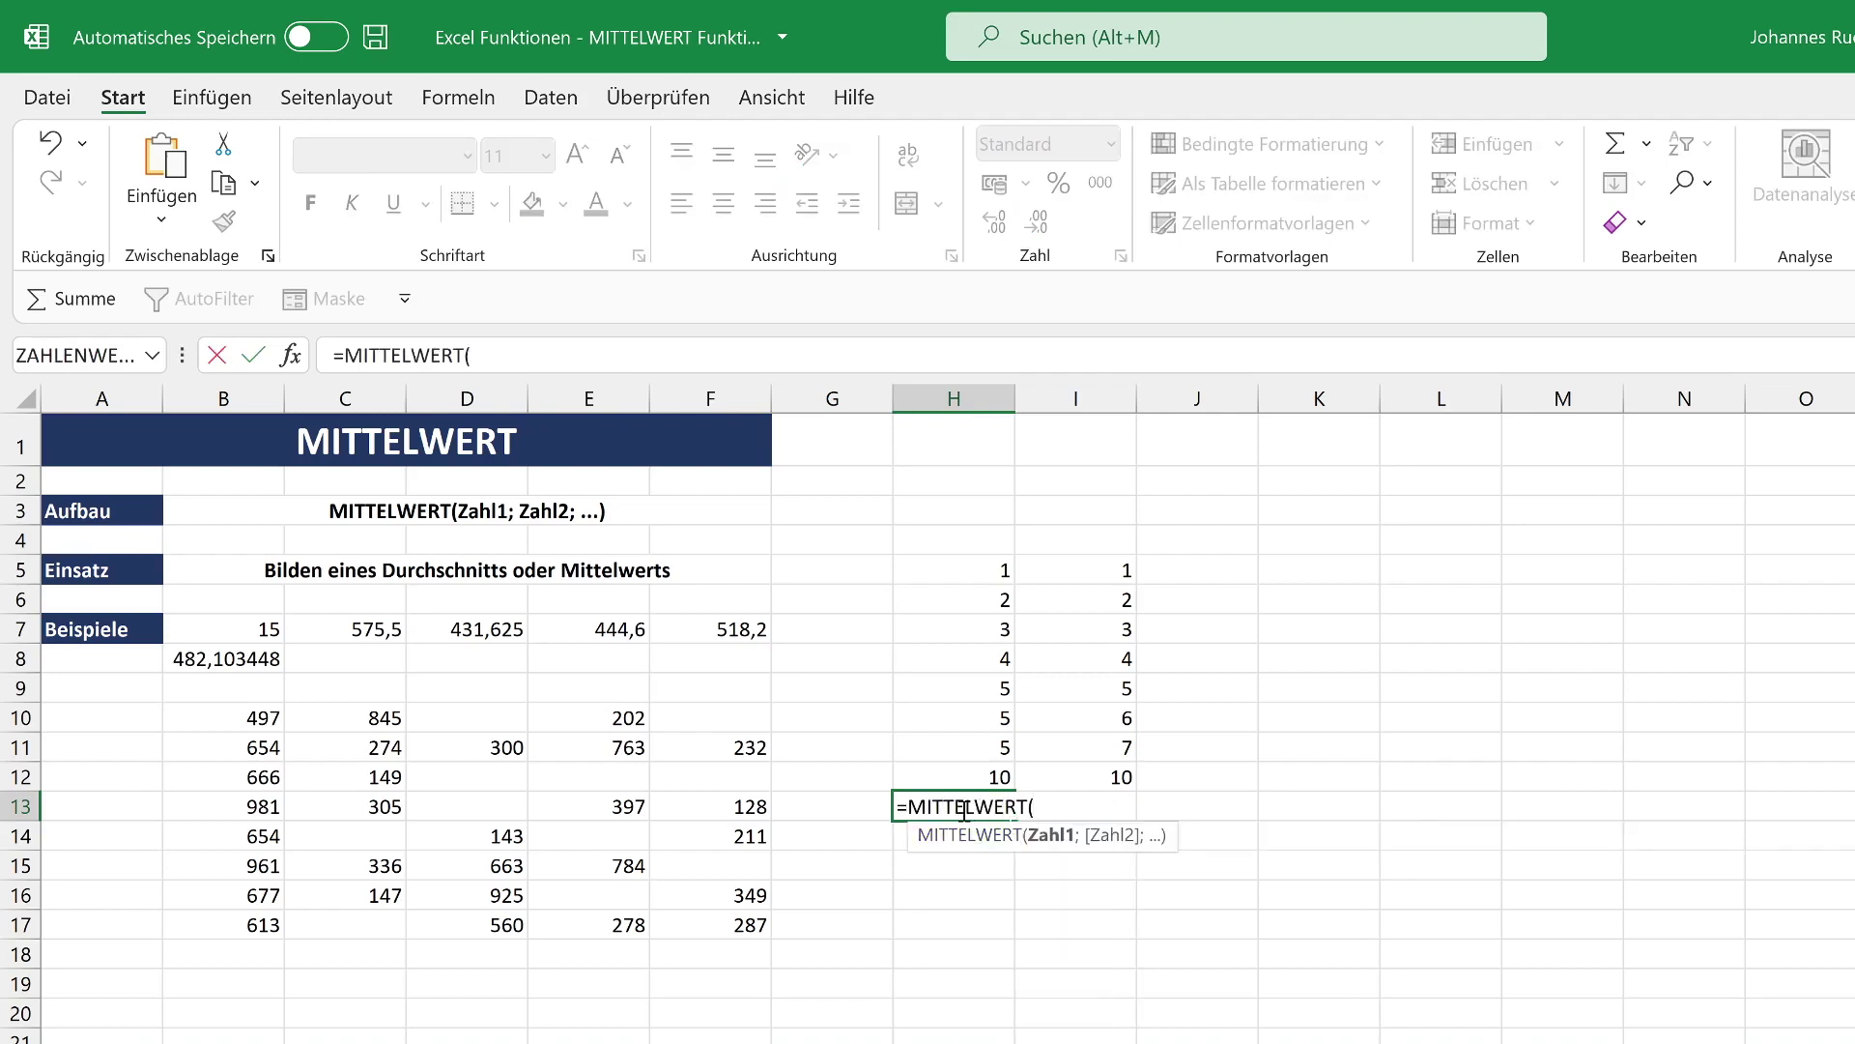
pyautogui.moveTo(978, 570); pyautogui.dragTo(970, 777)
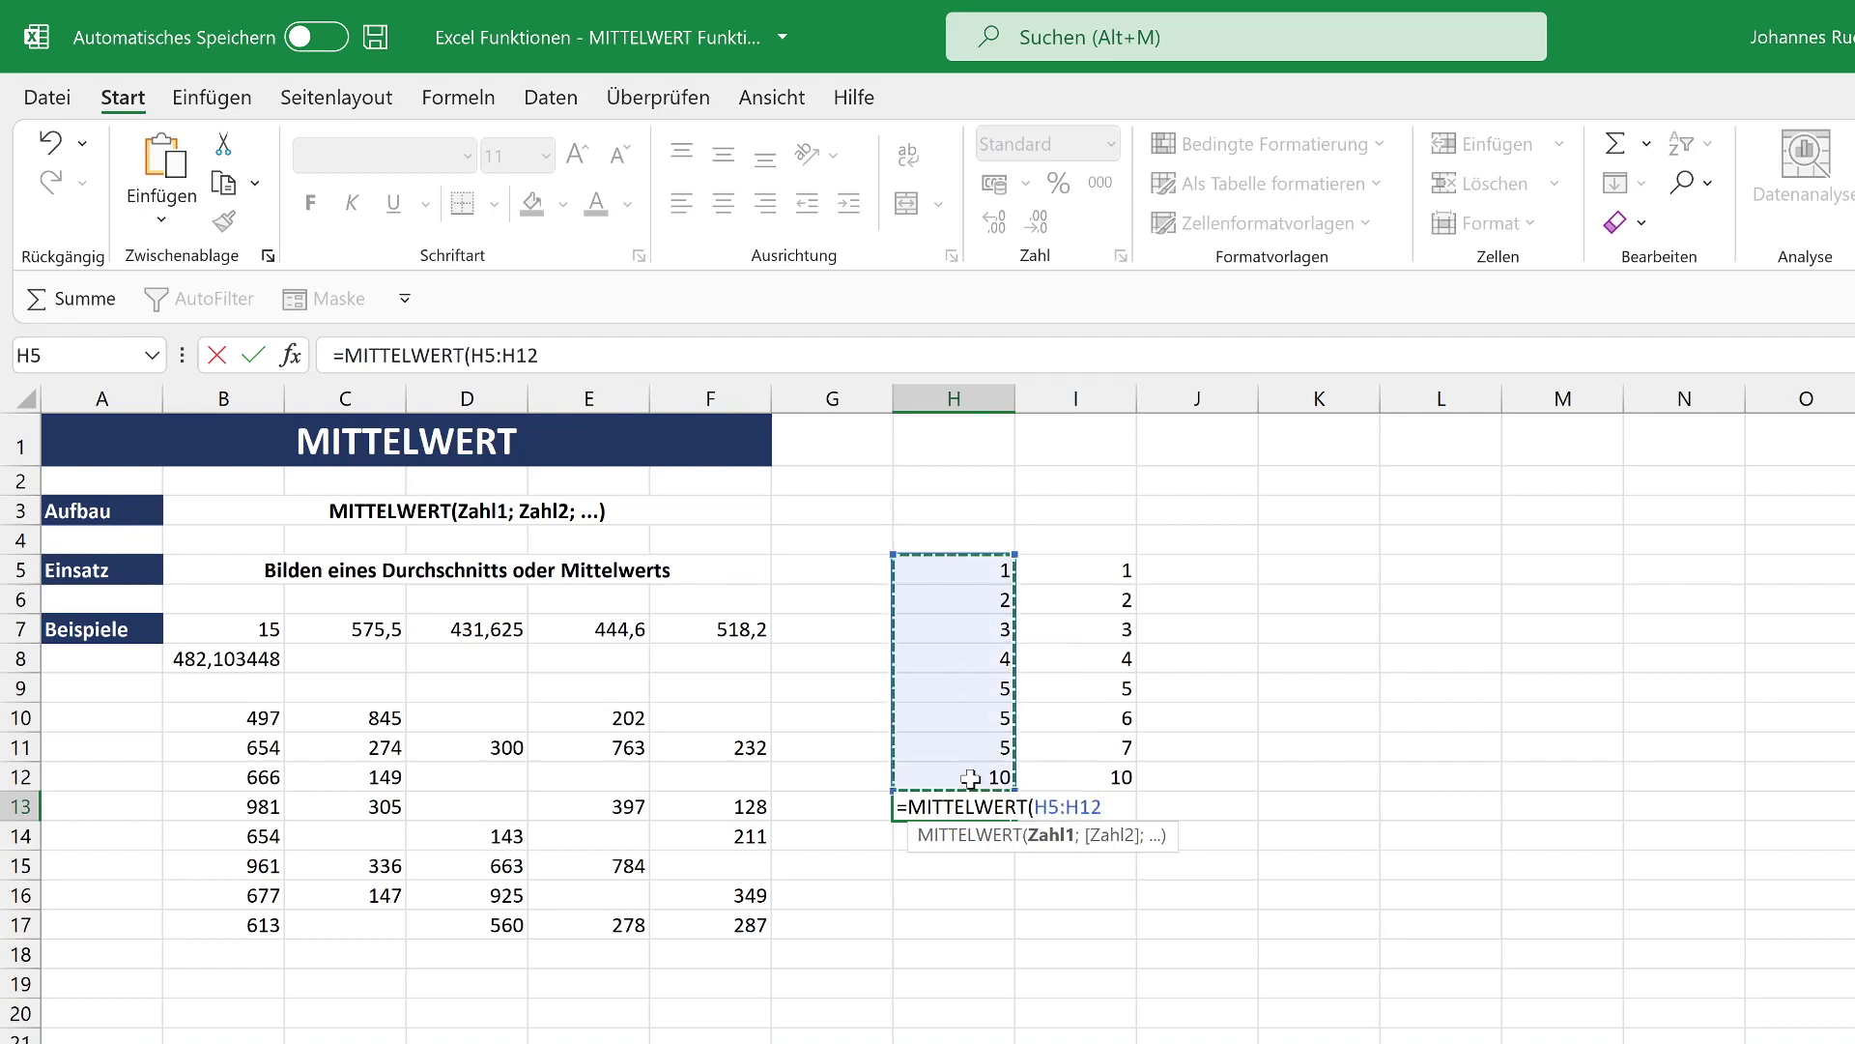
pyautogui.press('Return')
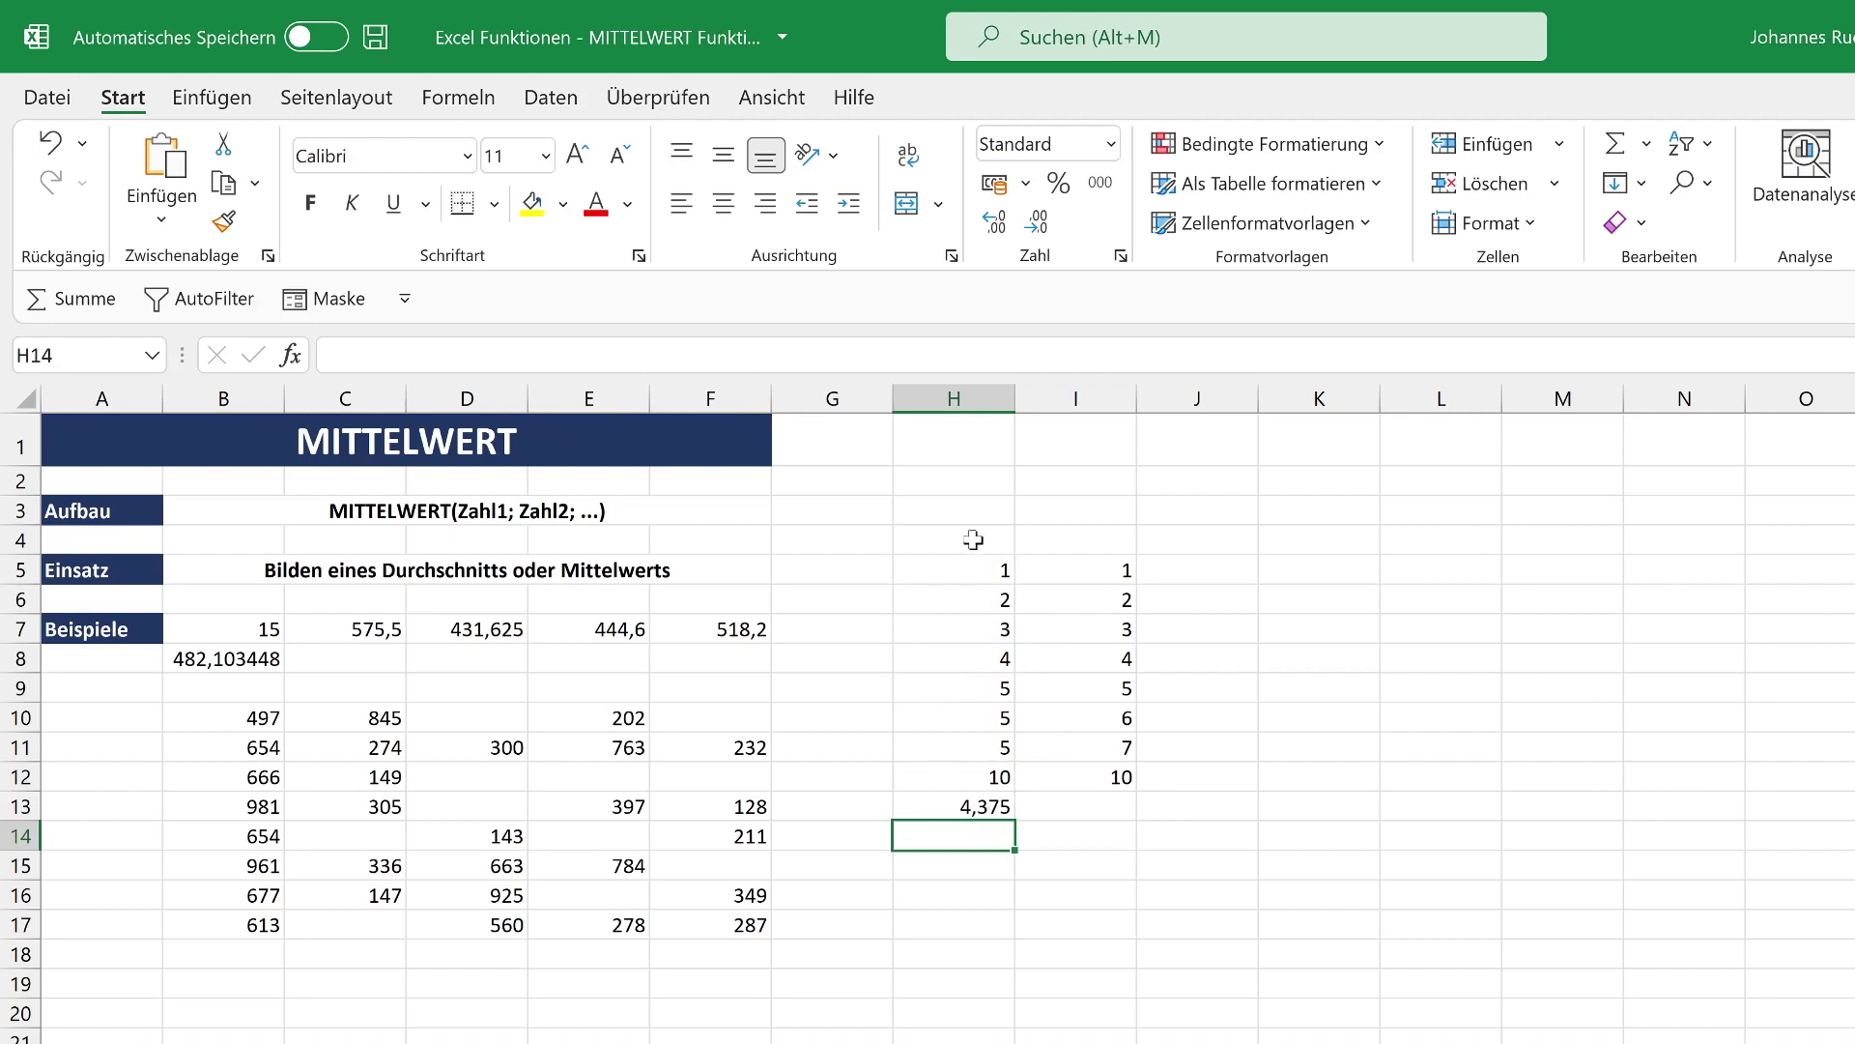
# Enter =MEDIAN(I5:I12) in I13, returning 4,5, then select H5:H12 to compare averages
pyautogui.click(1120, 805)
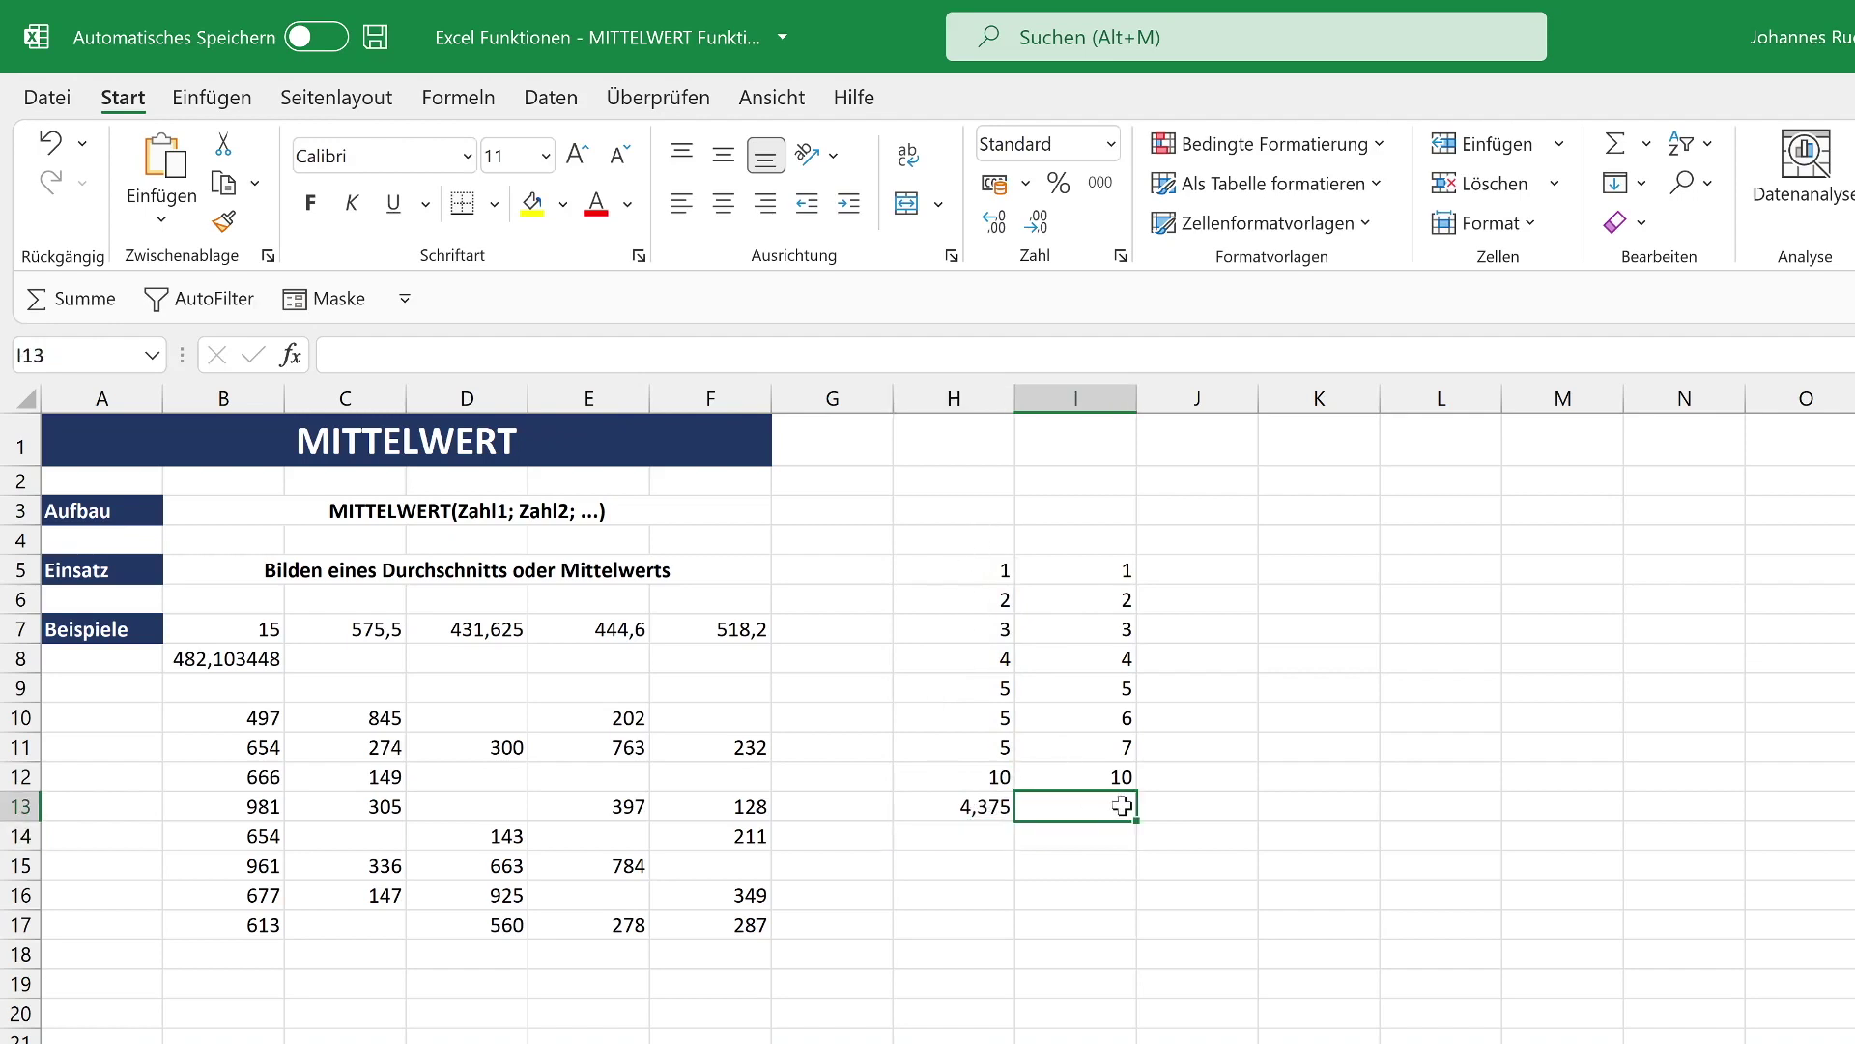
pyautogui.write('<')
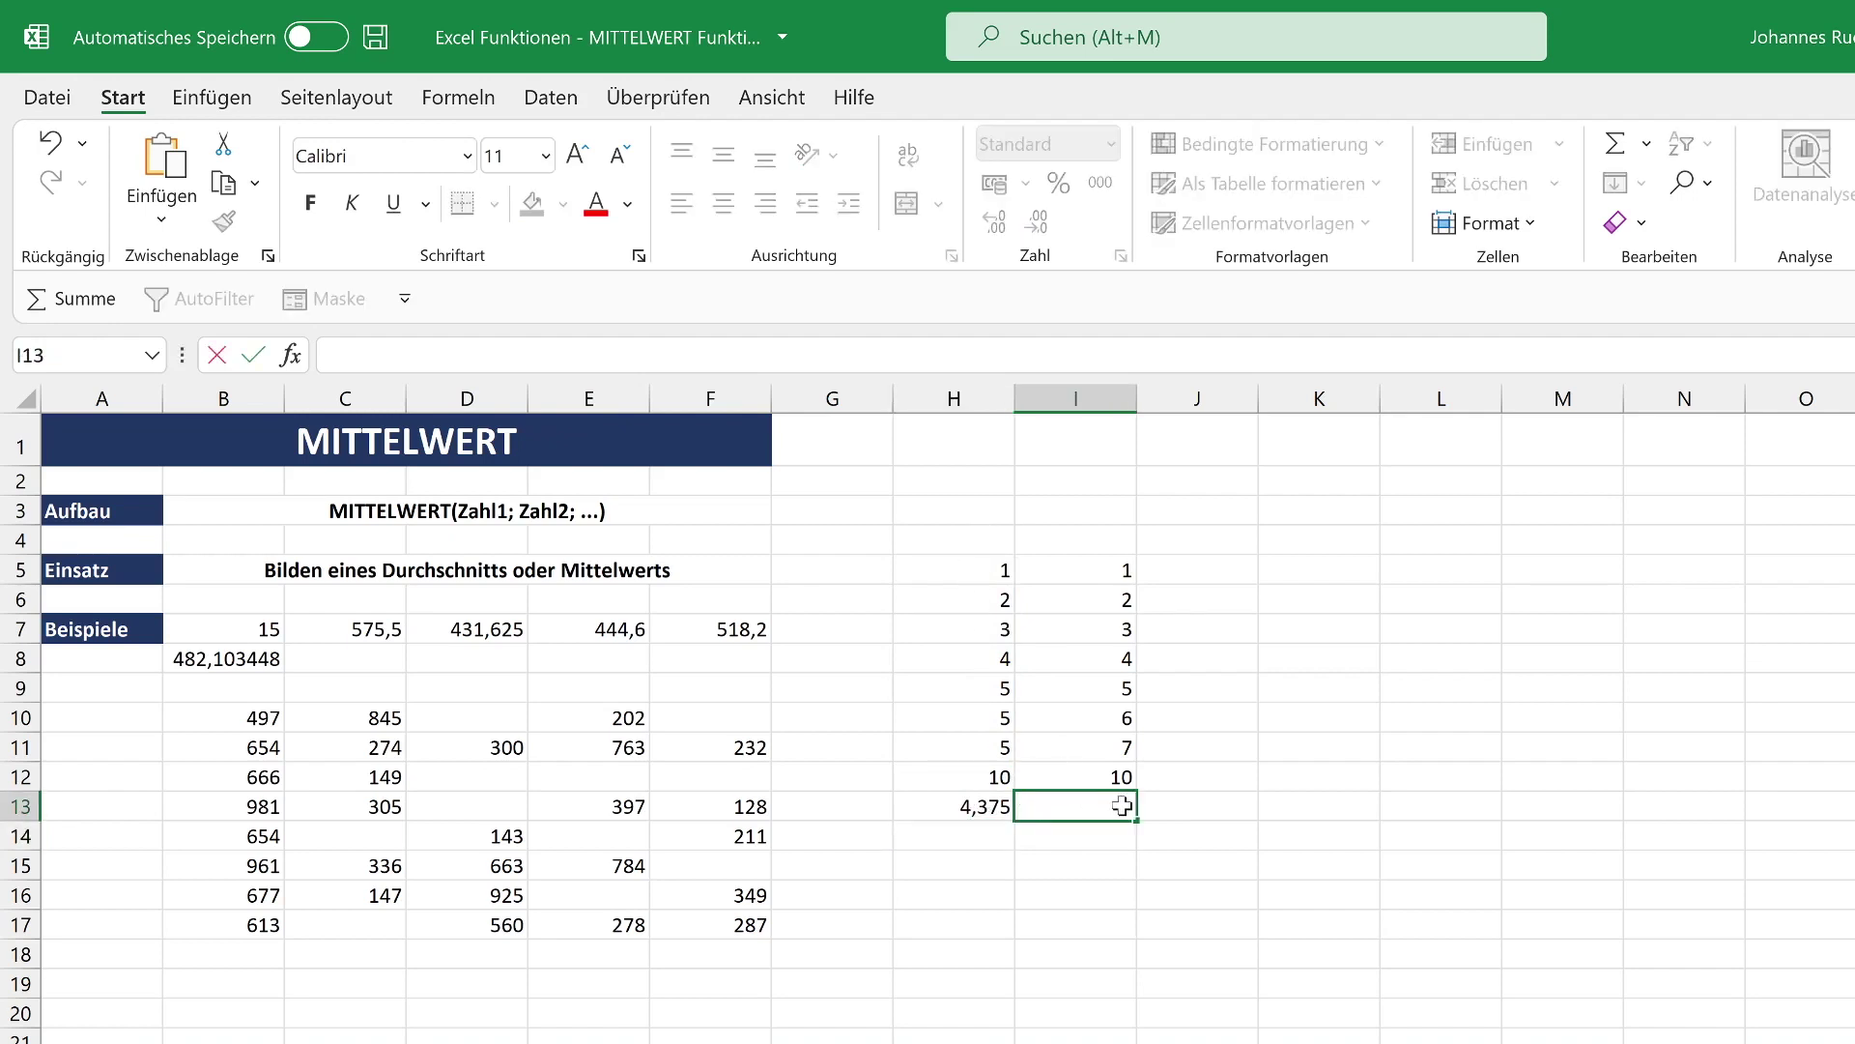
pyautogui.write('=ME')
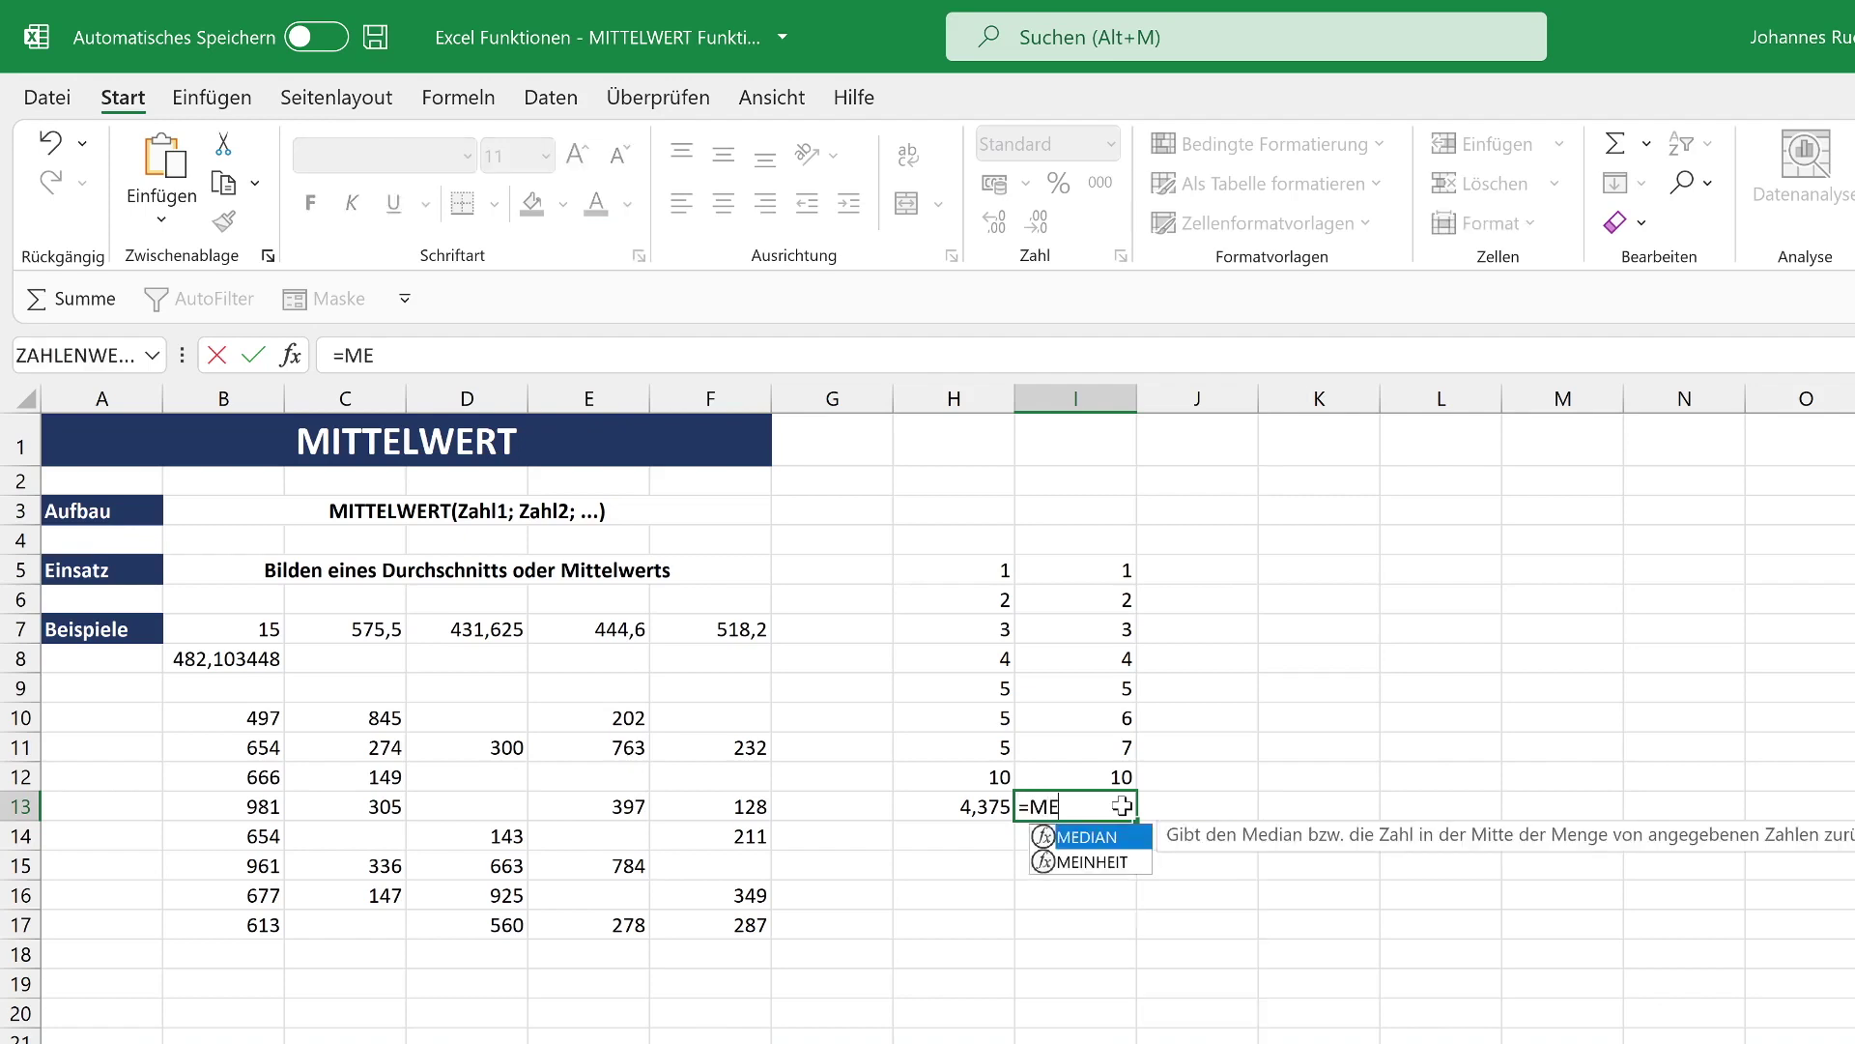
pyautogui.write('D')
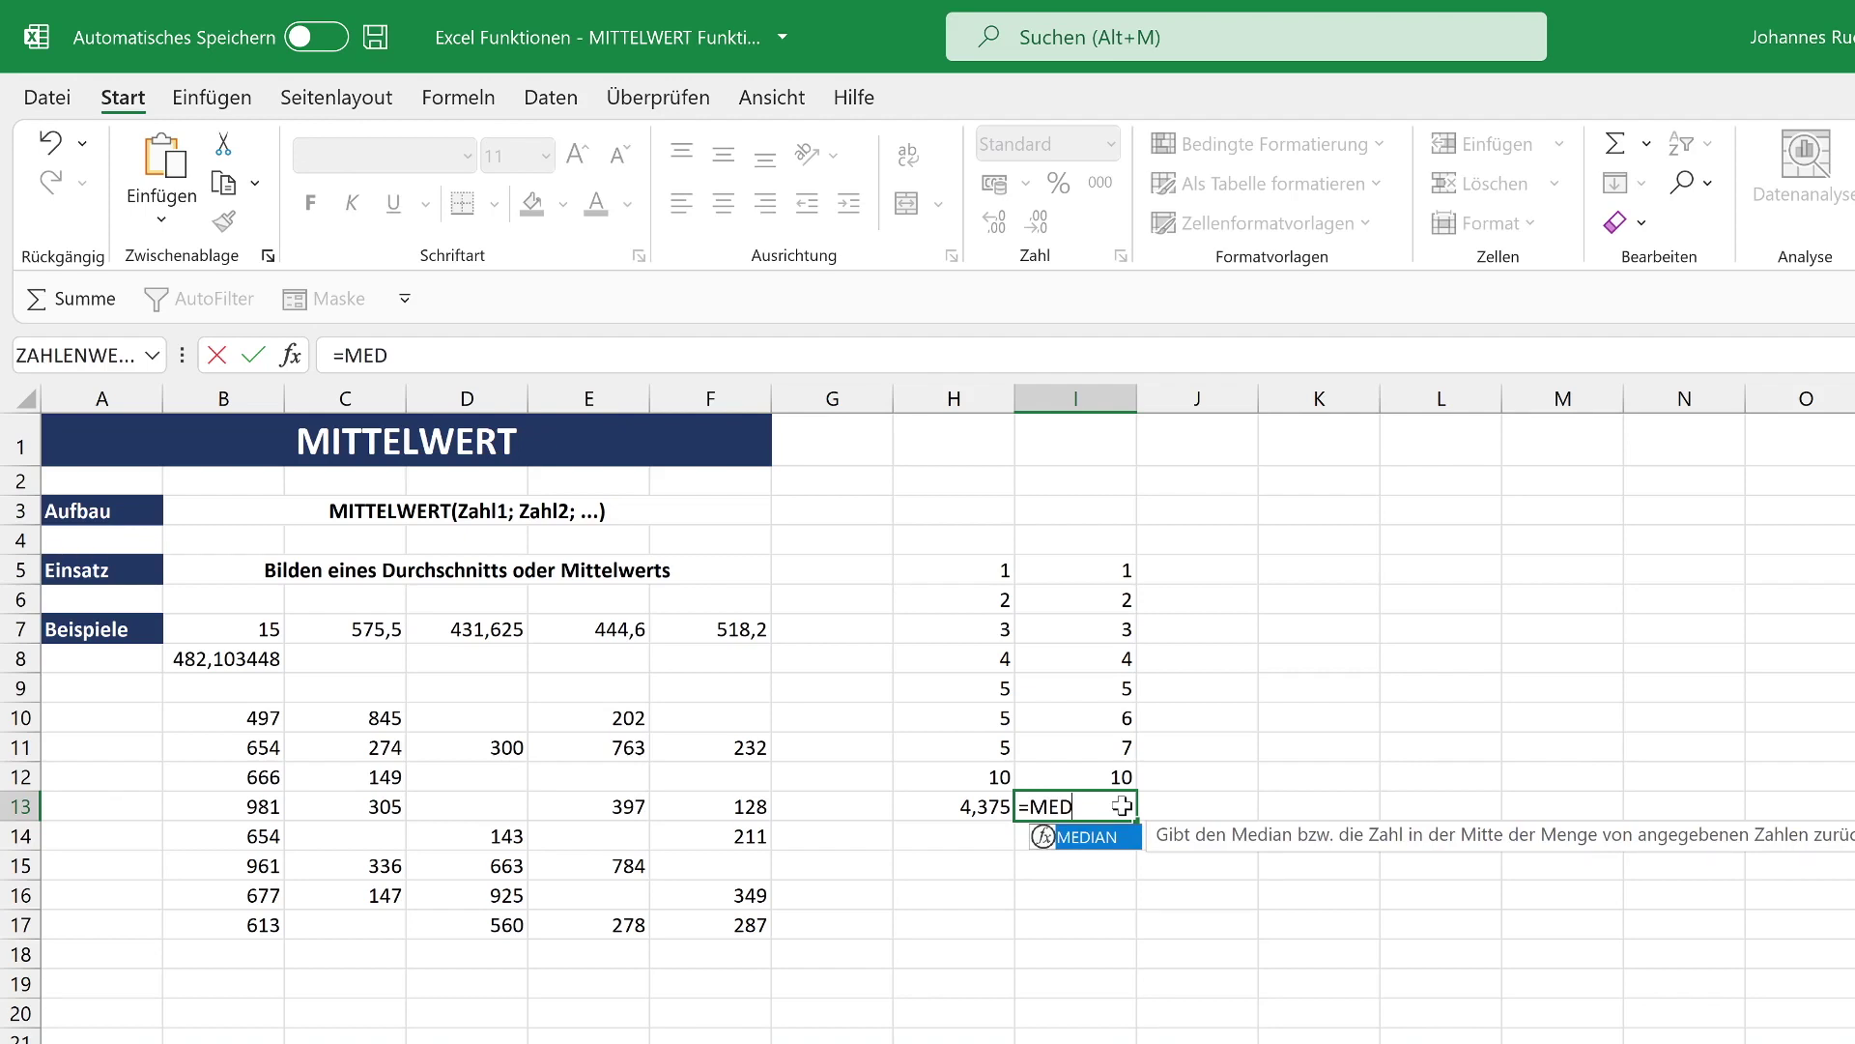
pyautogui.press('Tab')
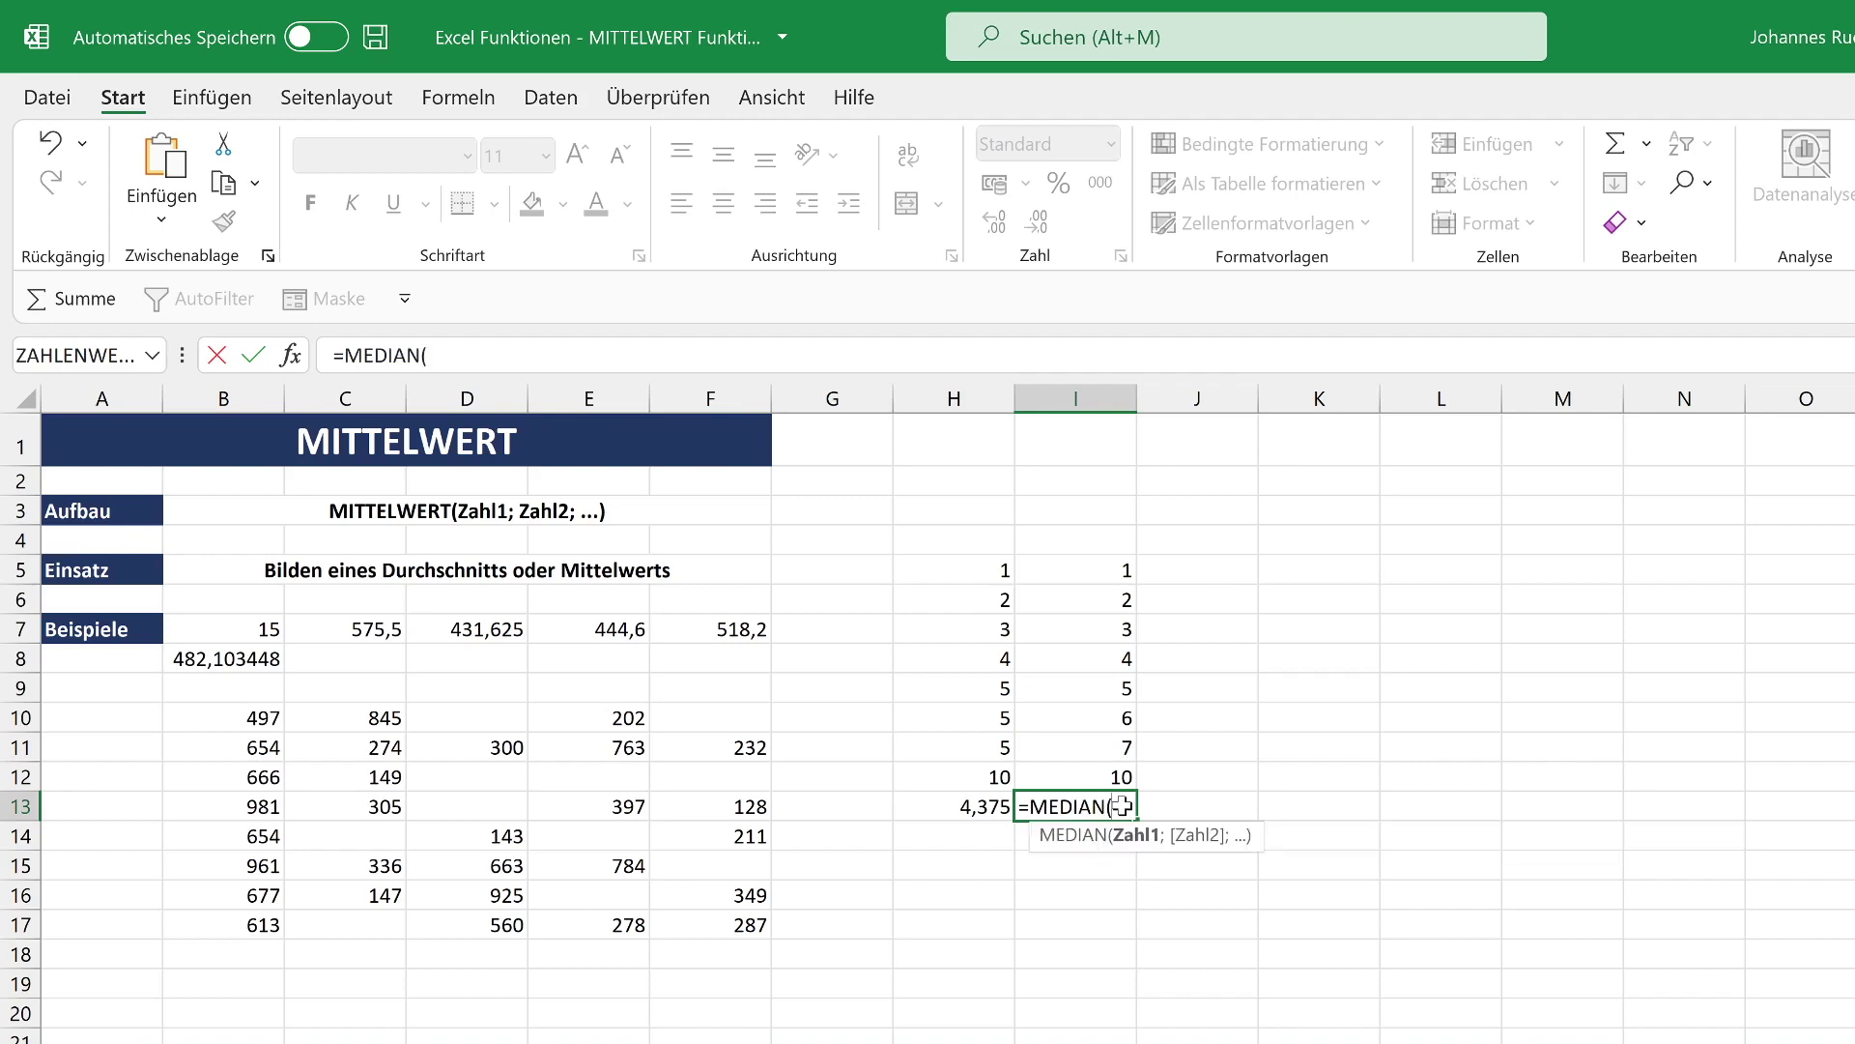
pyautogui.moveTo(1111, 570); pyautogui.dragTo(1108, 756)
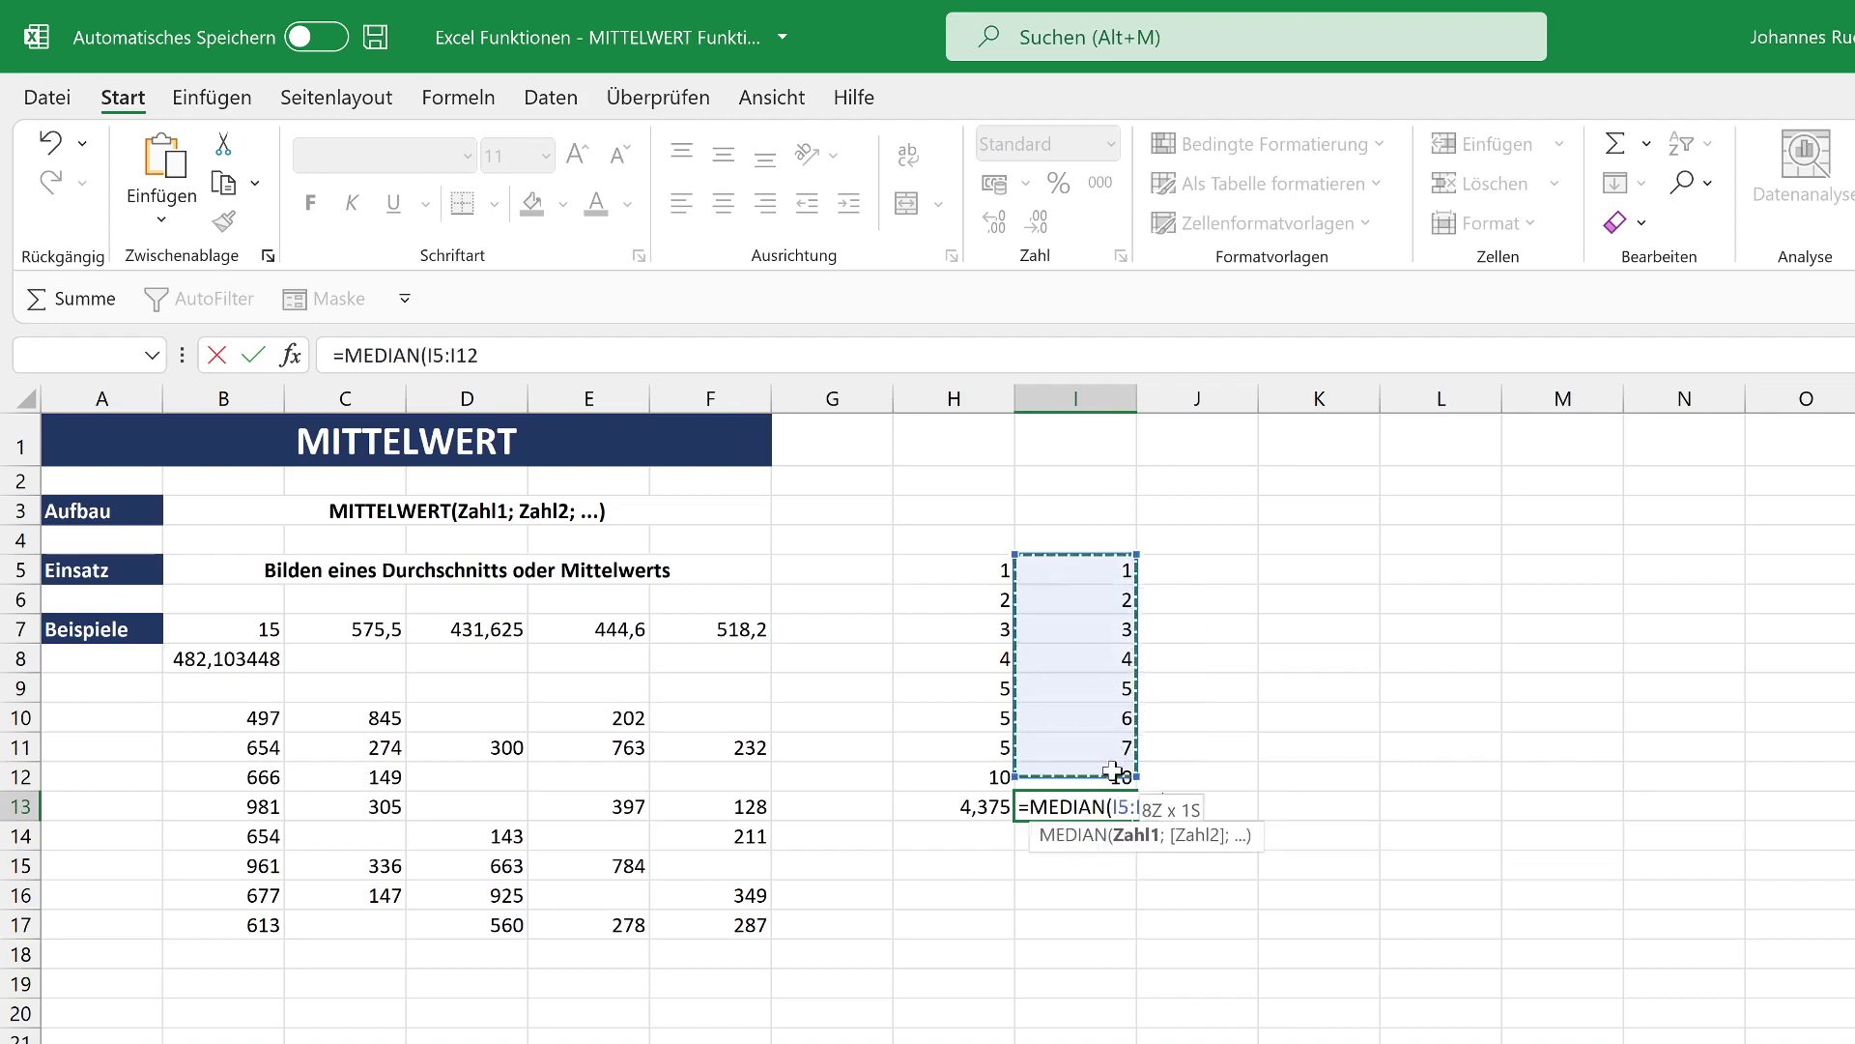
pyautogui.press('Return')
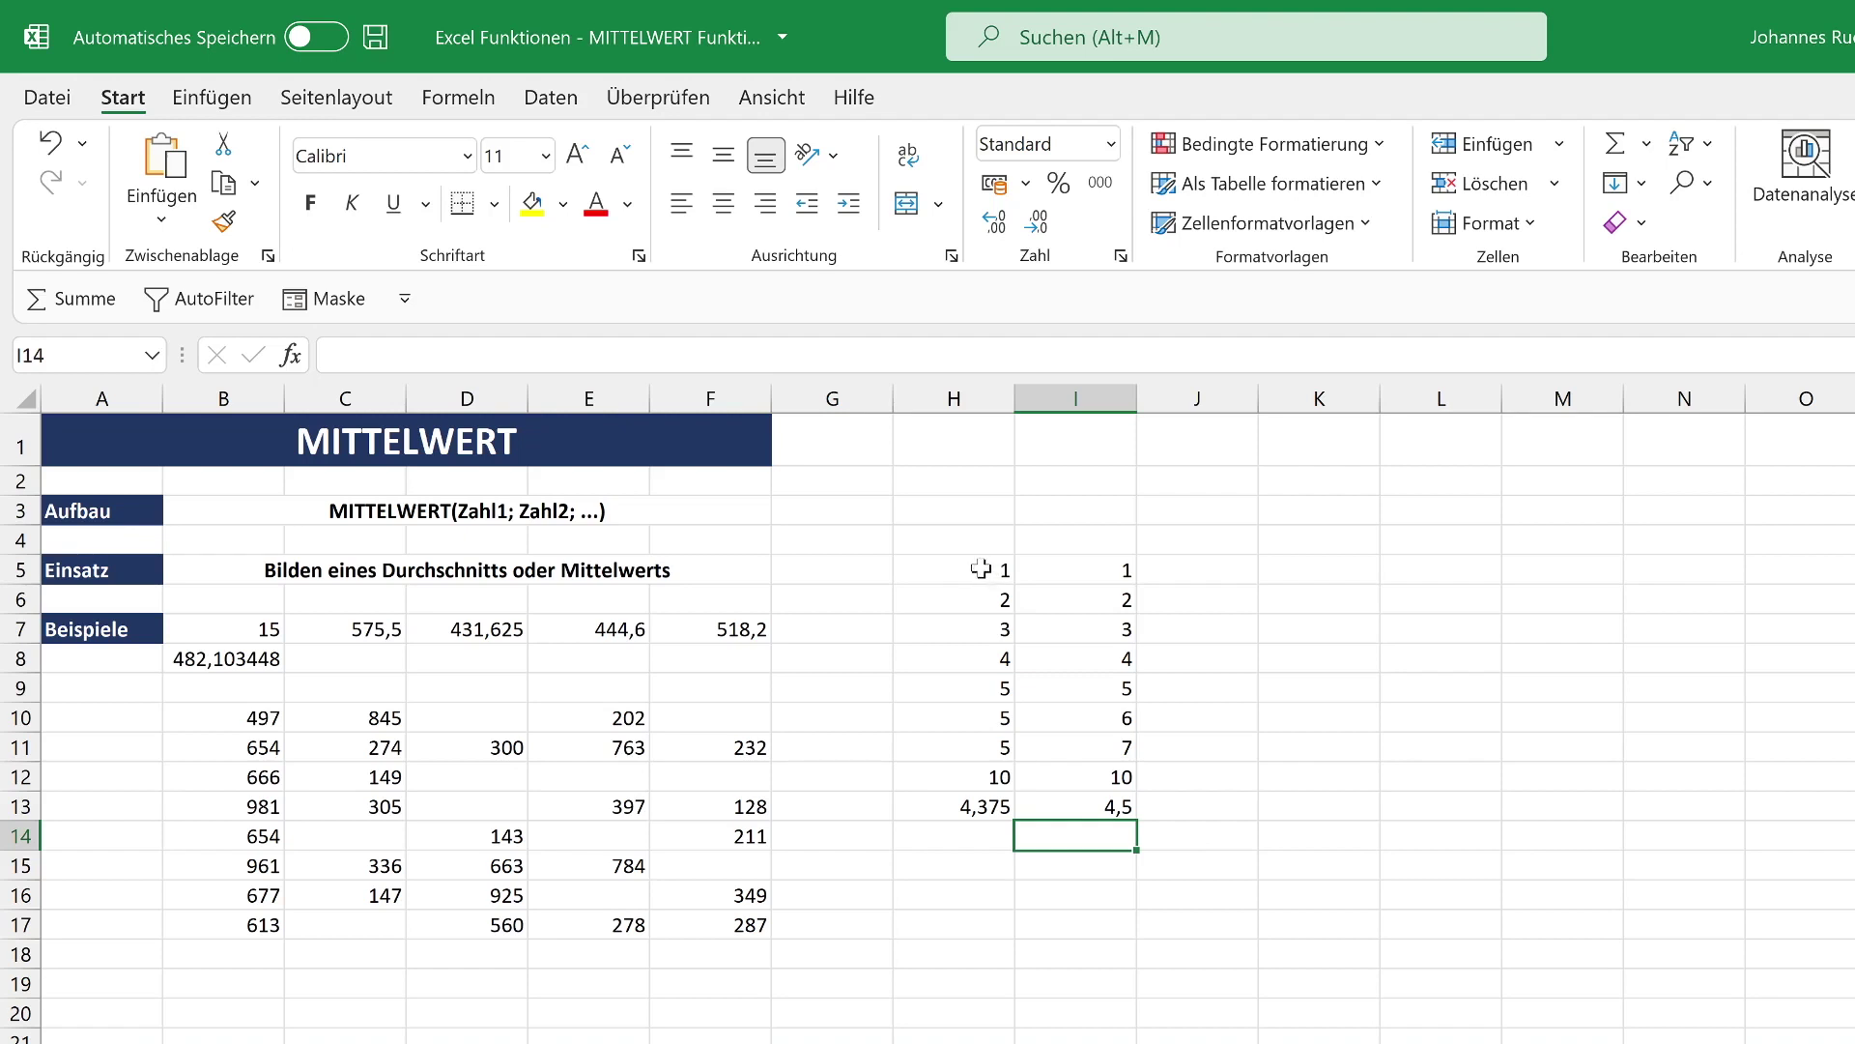
pyautogui.moveTo(981, 569); pyautogui.dragTo(933, 779)
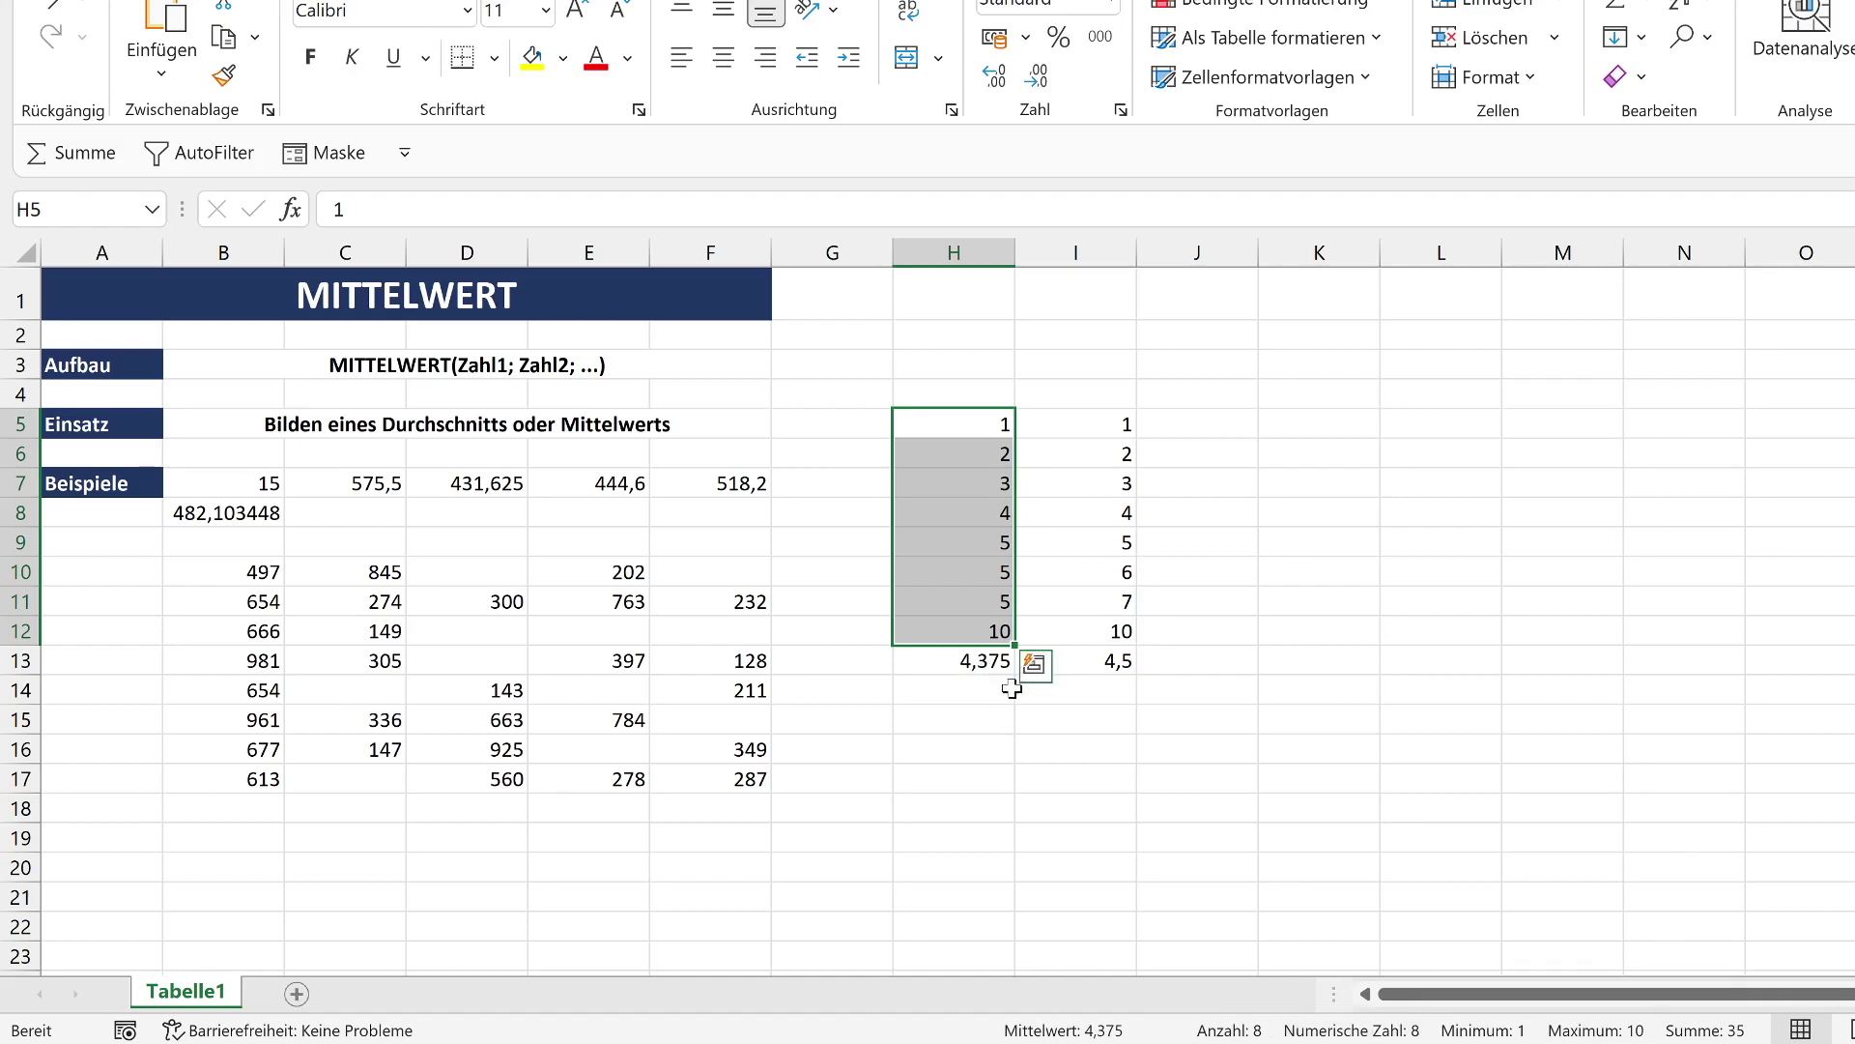
pyautogui.moveTo(1087, 423); pyautogui.dragTo(1073, 629)
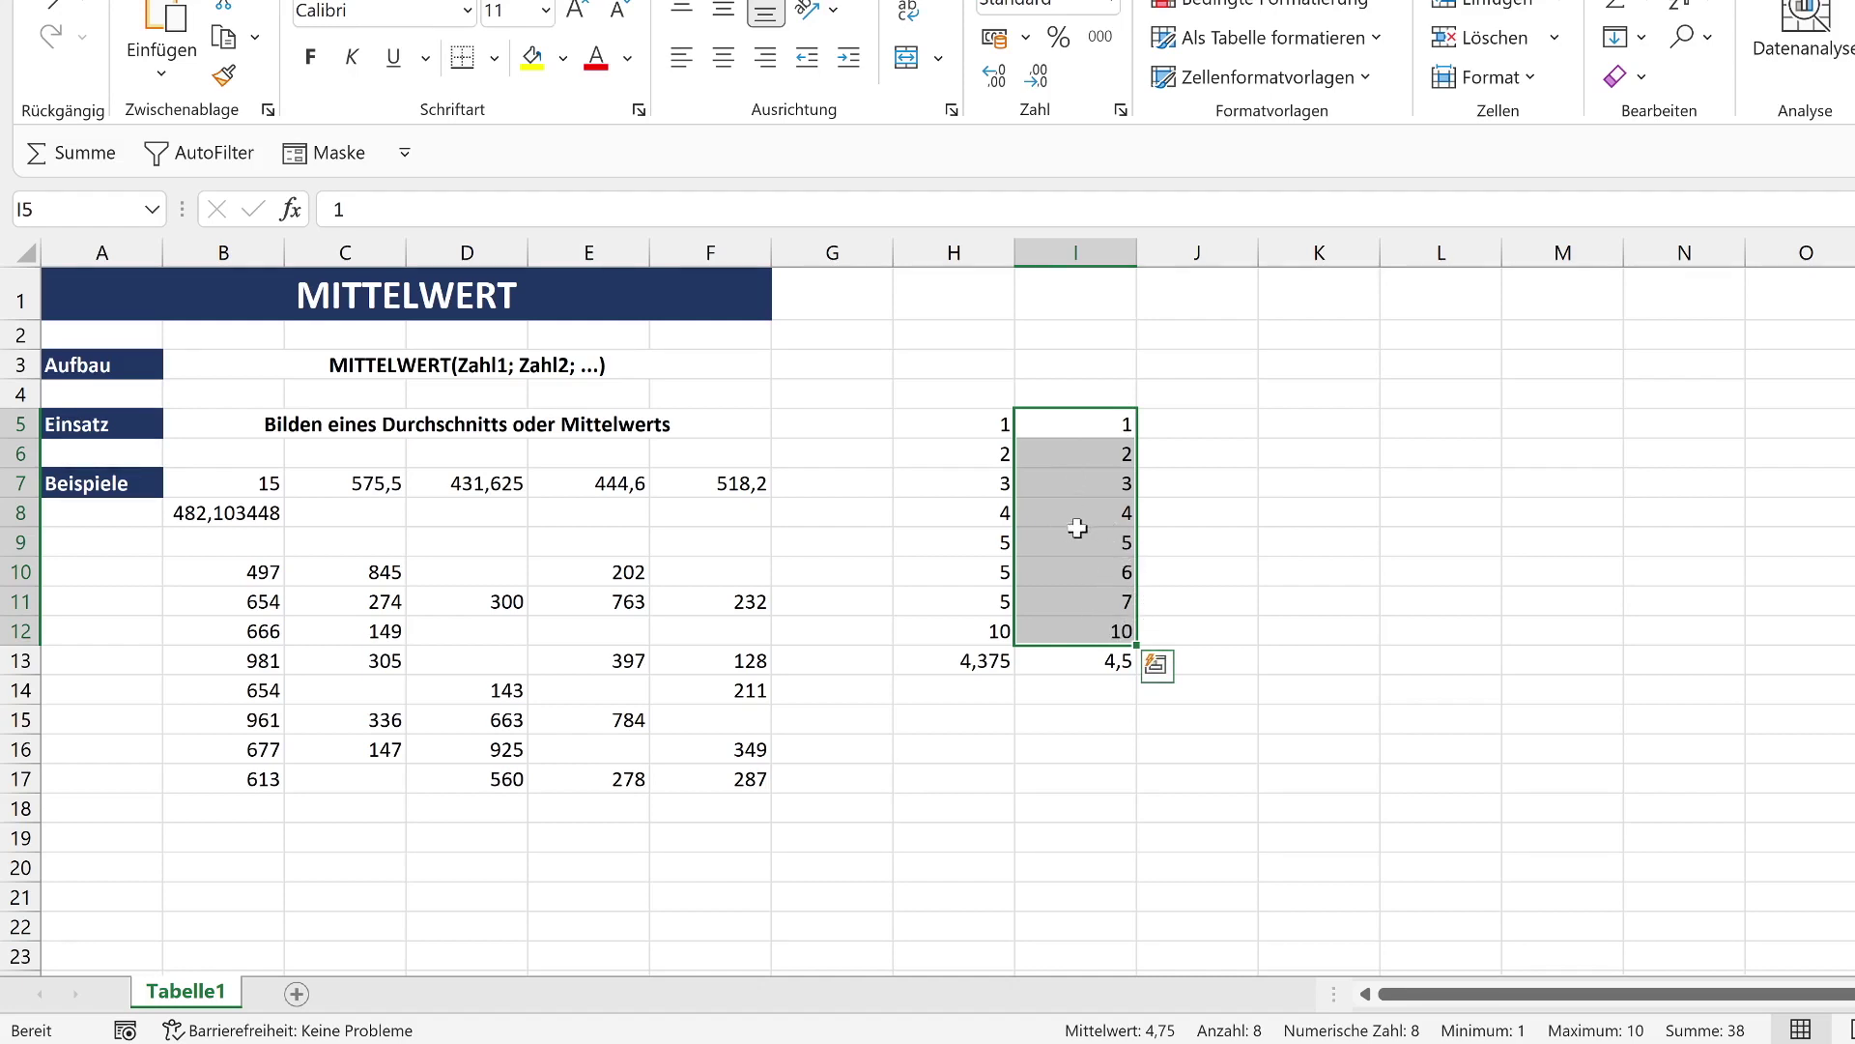
pyautogui.moveTo(1092, 512); pyautogui.dragTo(1100, 544)
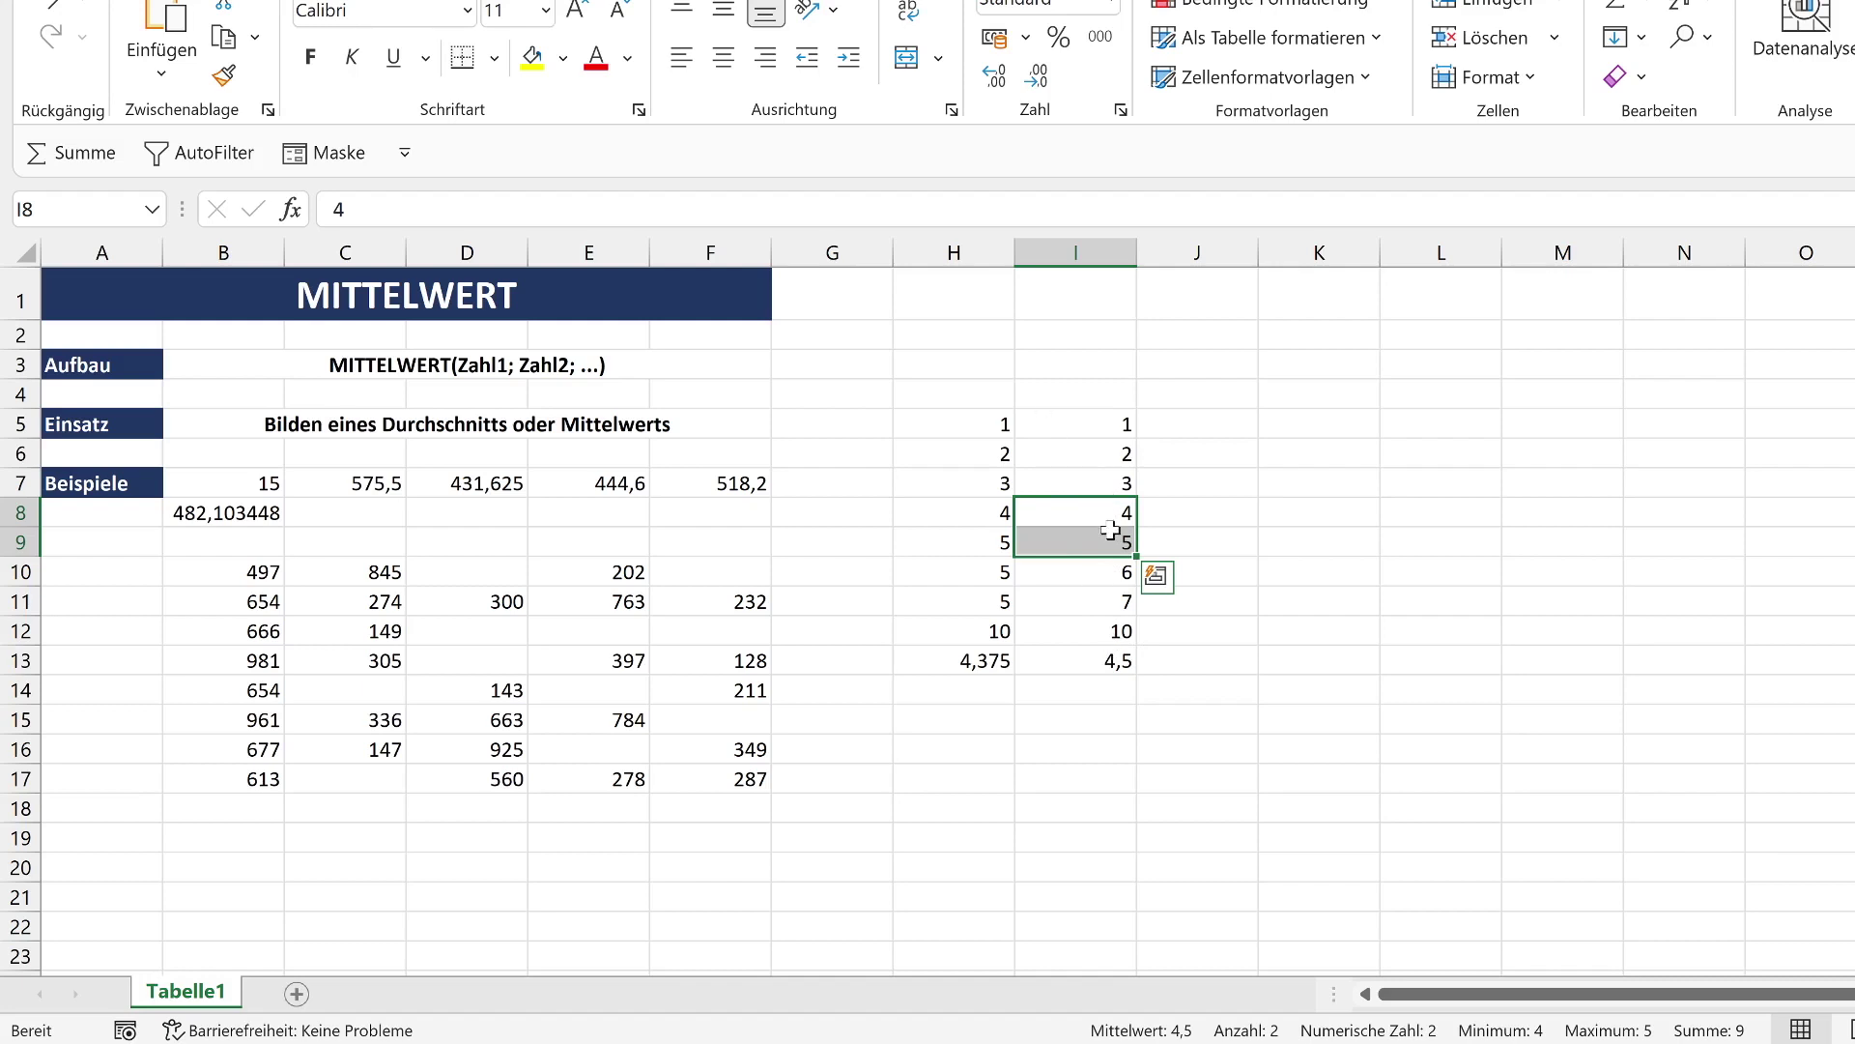
# Enter the value 1 in cell I4 above the second number list
pyautogui.click(1107, 397)
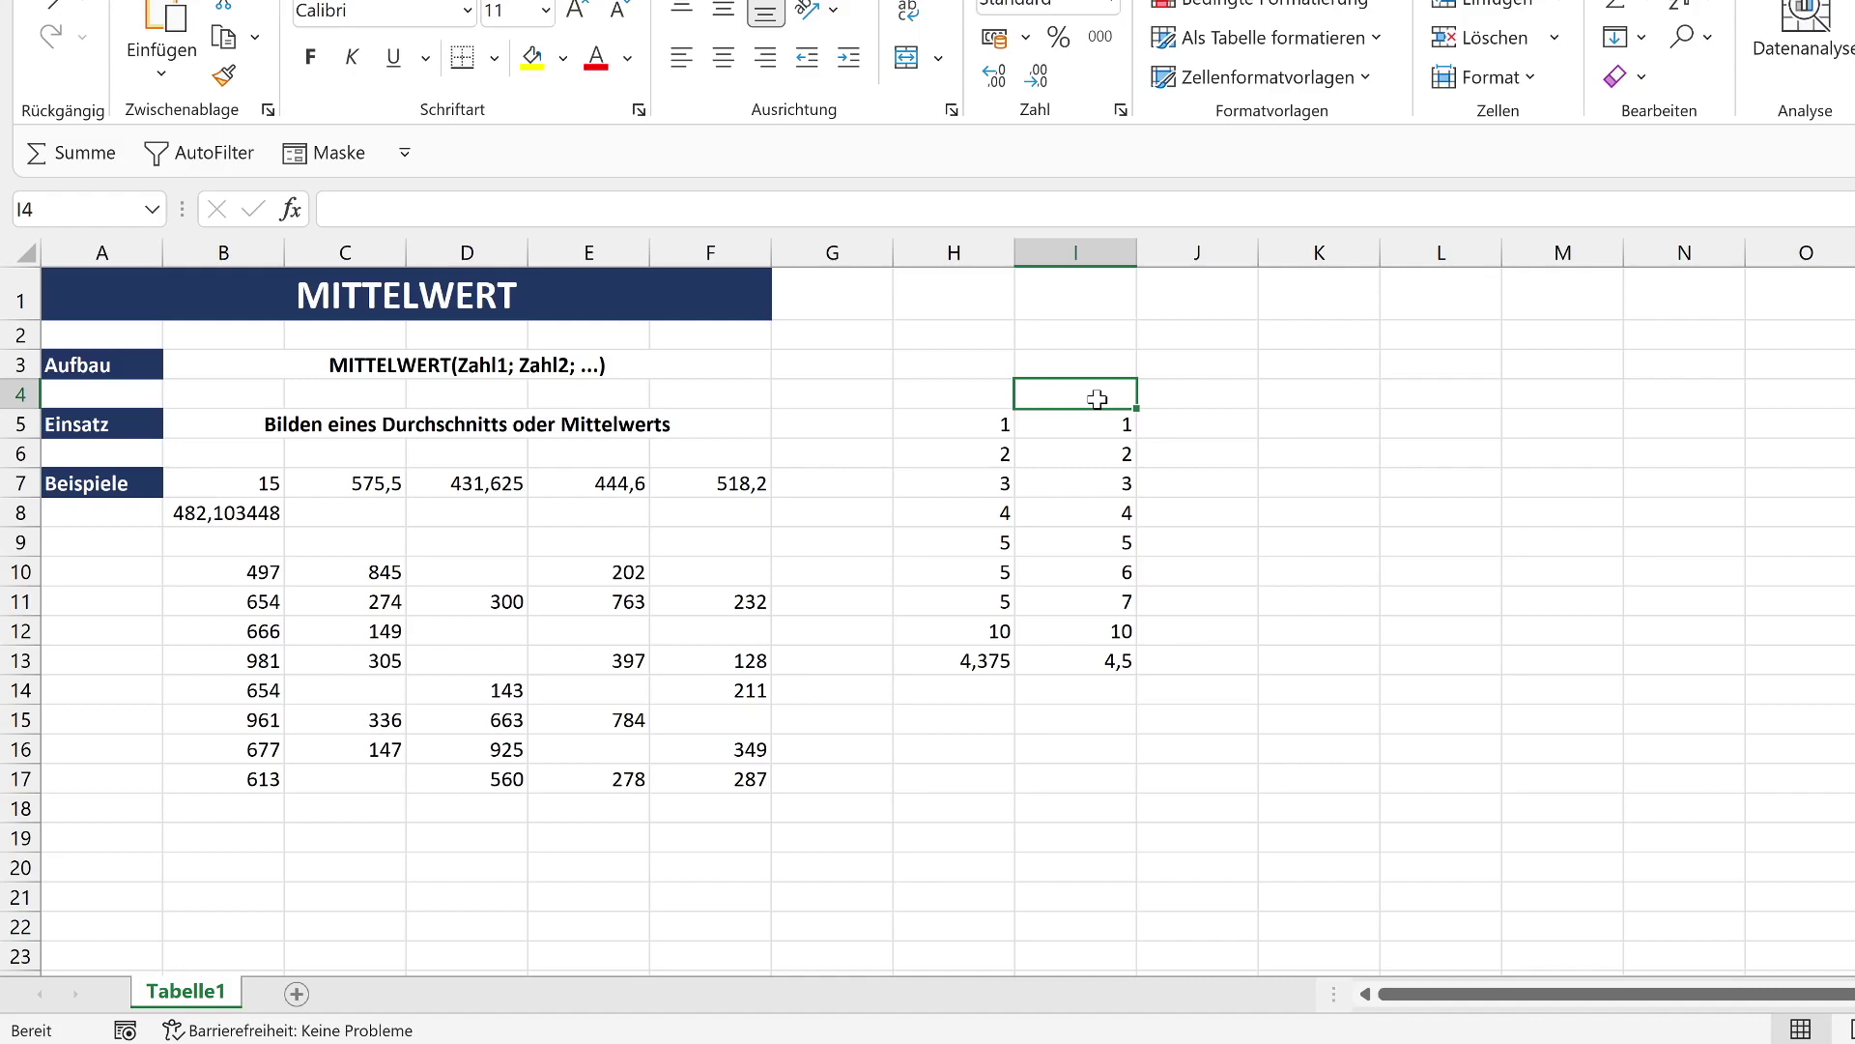
pyautogui.write('1')
pyautogui.press('Return')
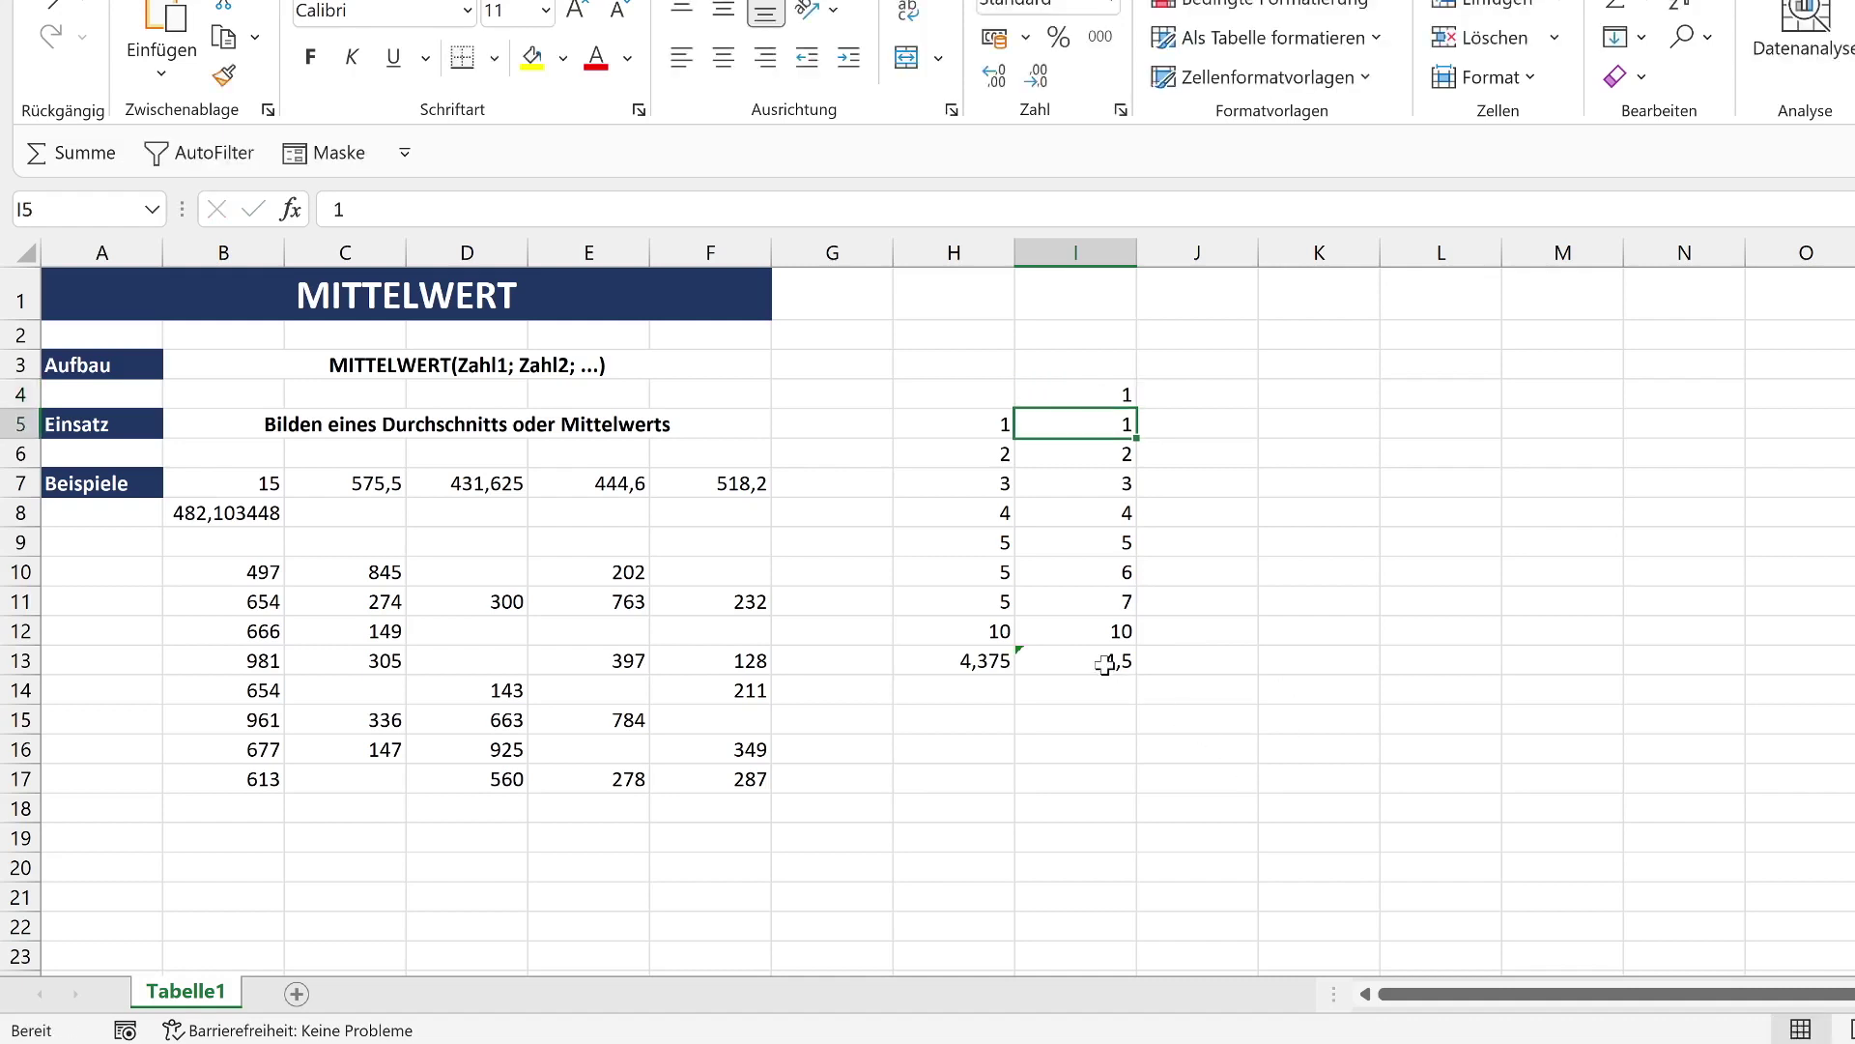
# Extend the I13 median range to I4:I12 so it returns 4
pyautogui.doubleClick(1104, 664)
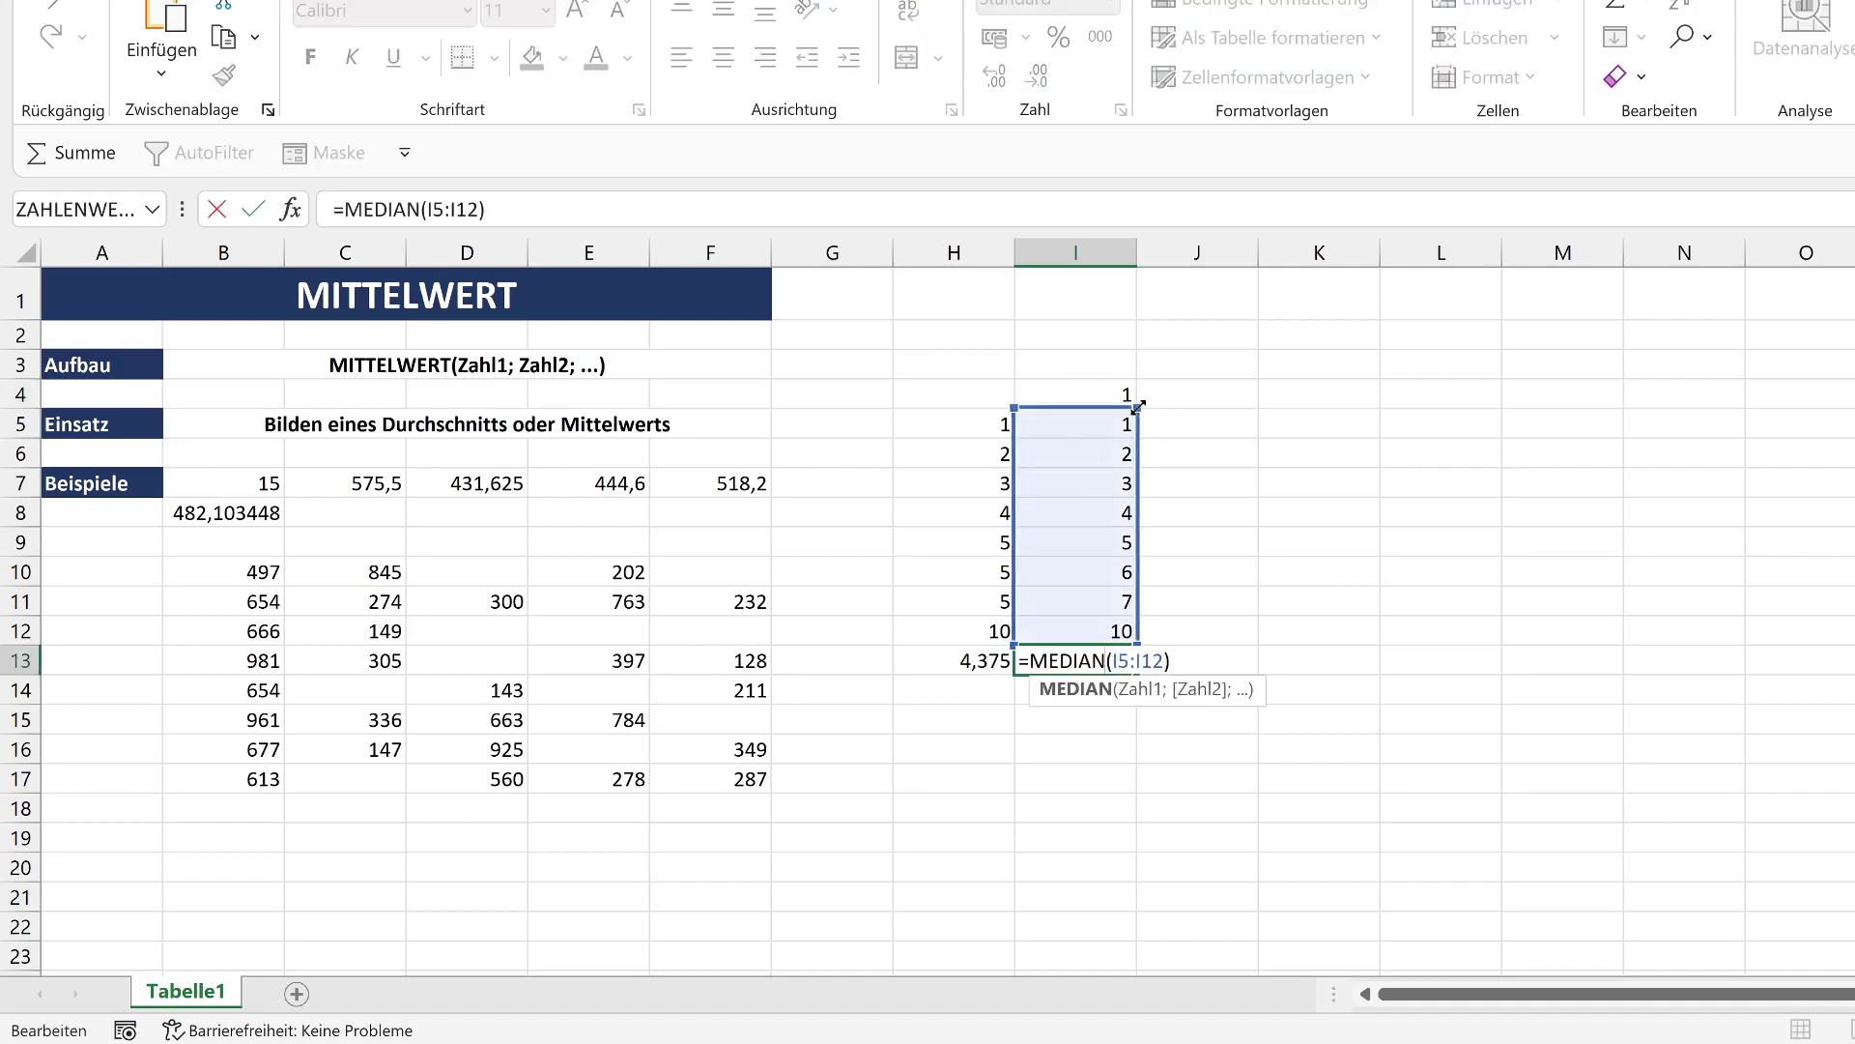
pyautogui.moveTo(1139, 406); pyautogui.dragTo(1137, 379)
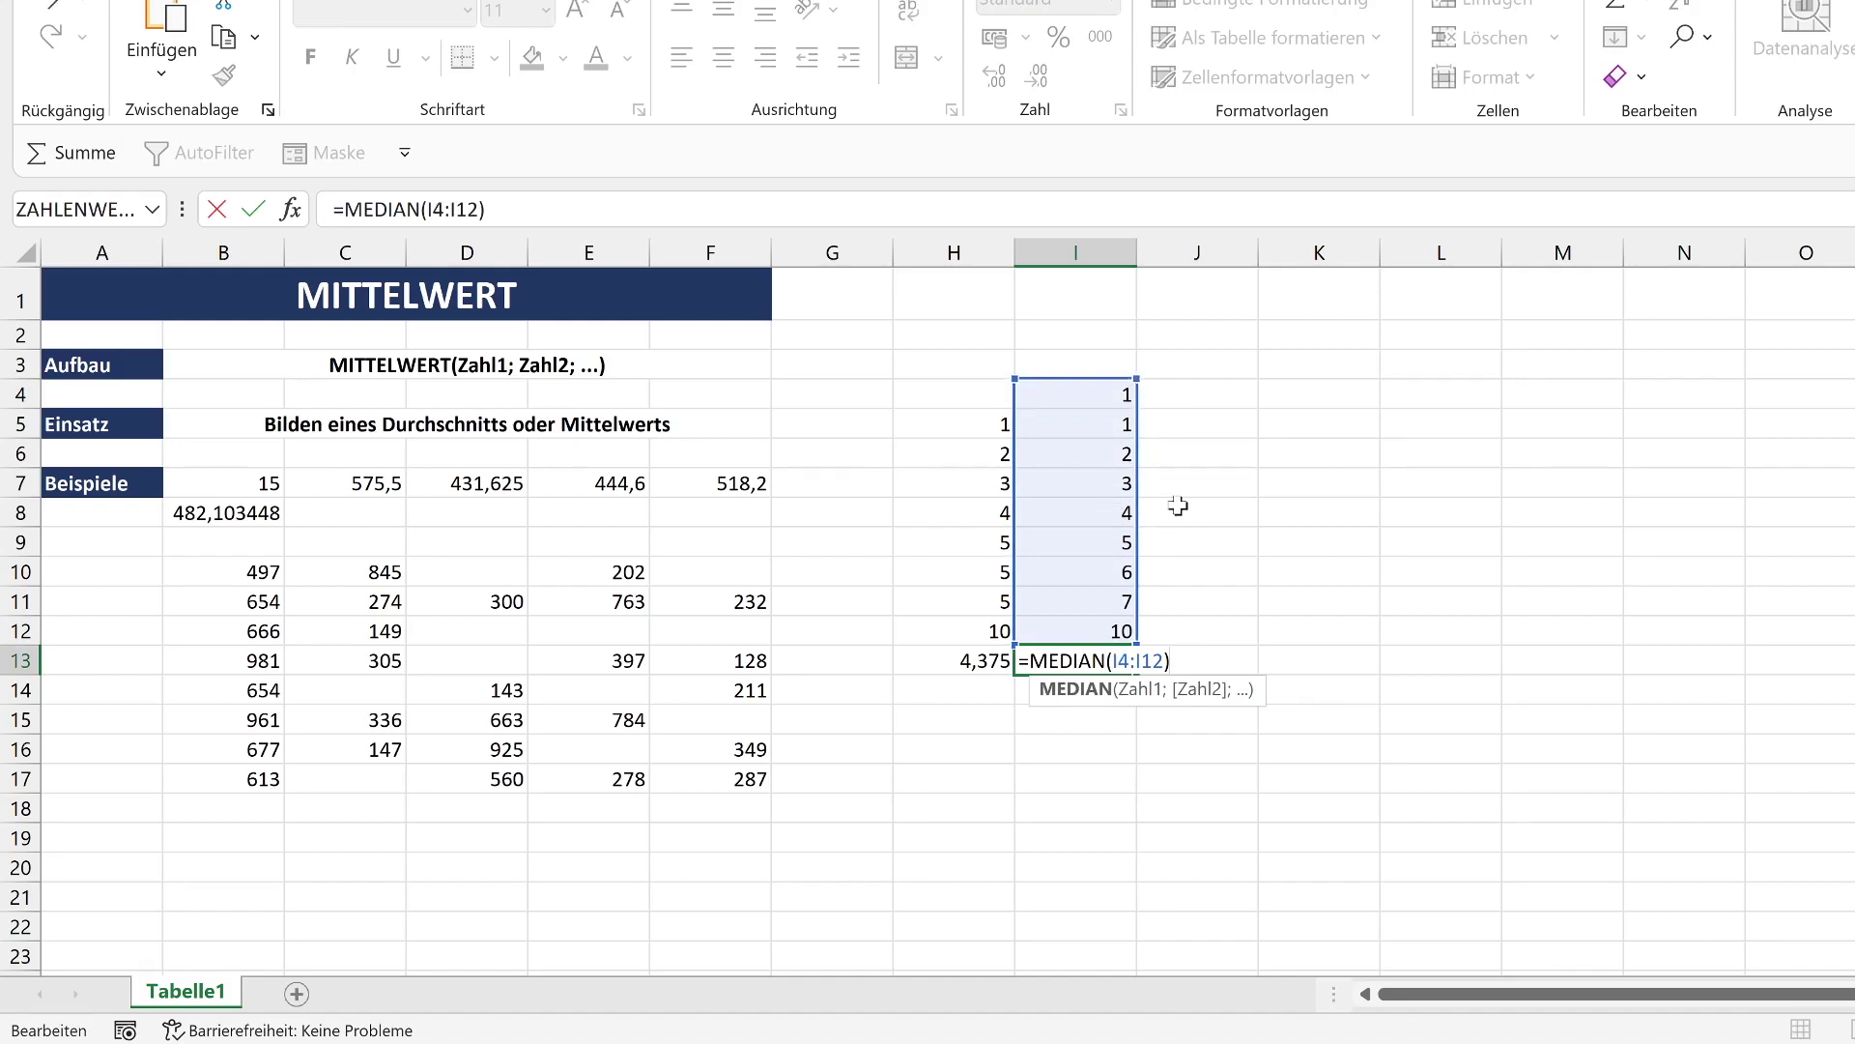
pyautogui.press('Return')
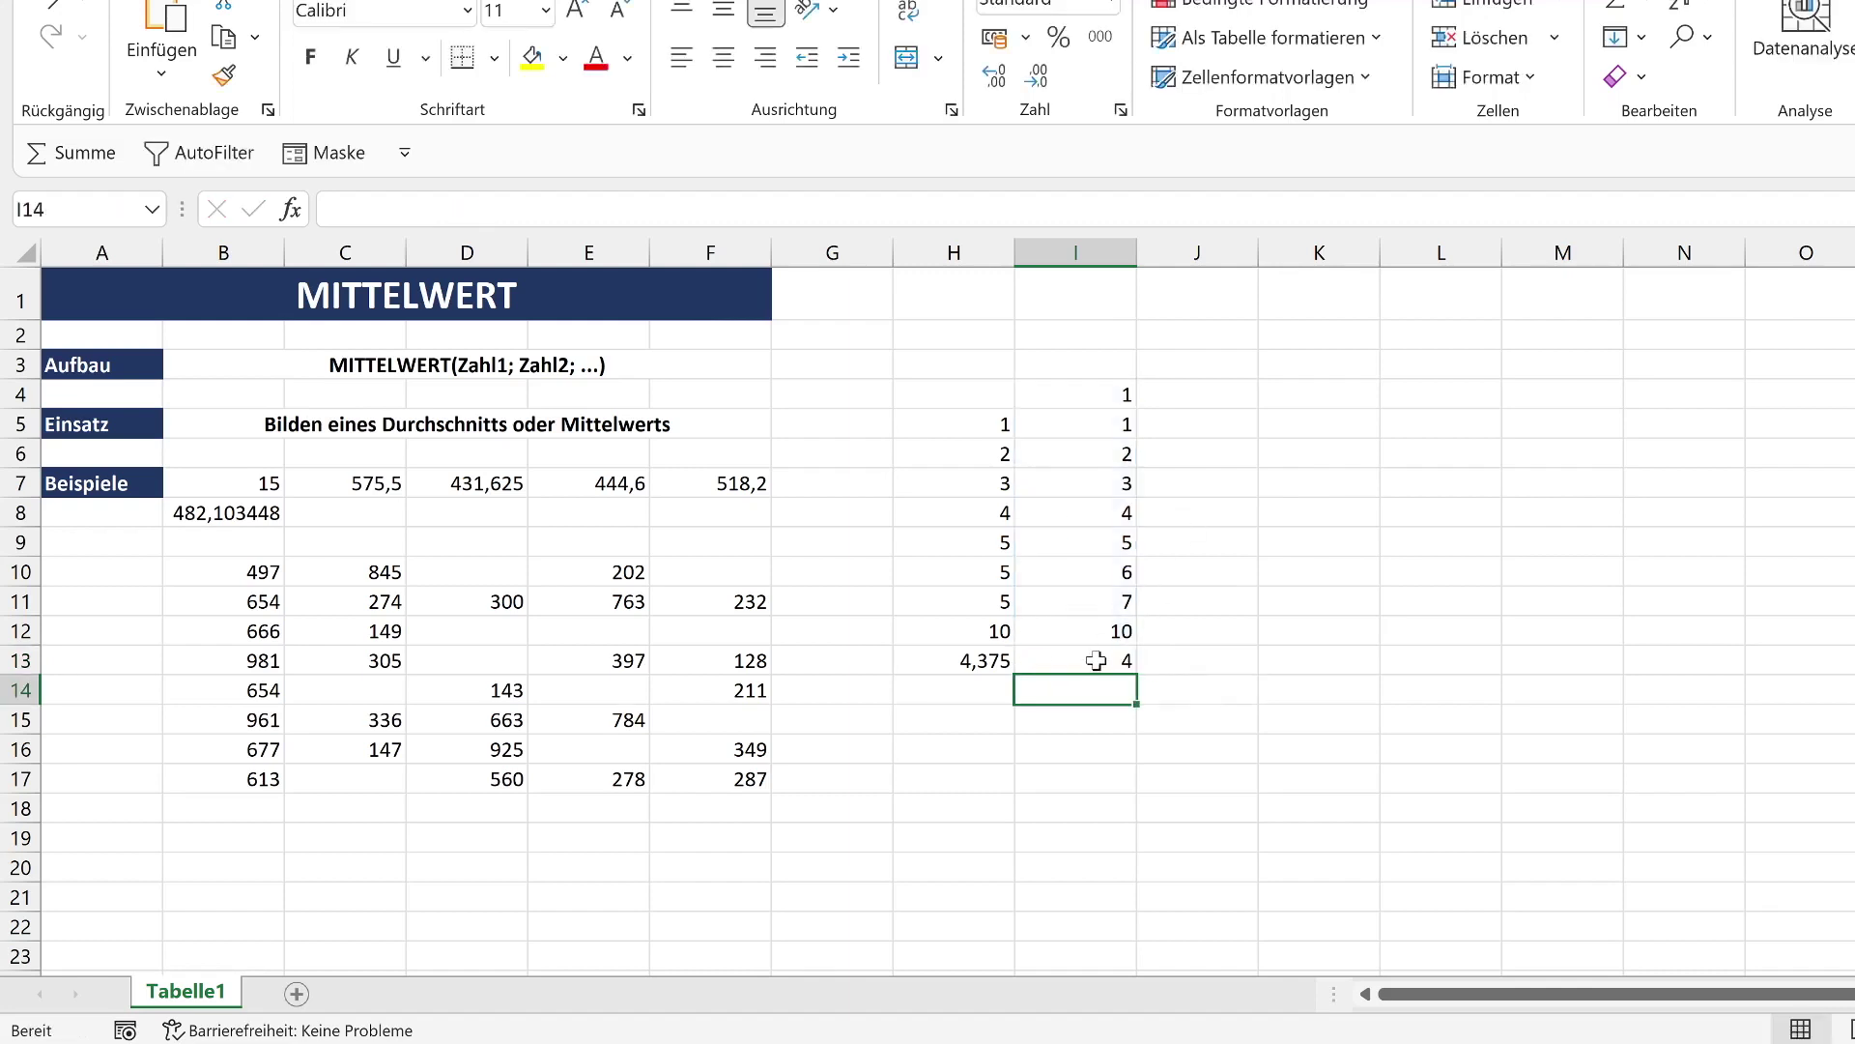
pyautogui.click(1110, 660)
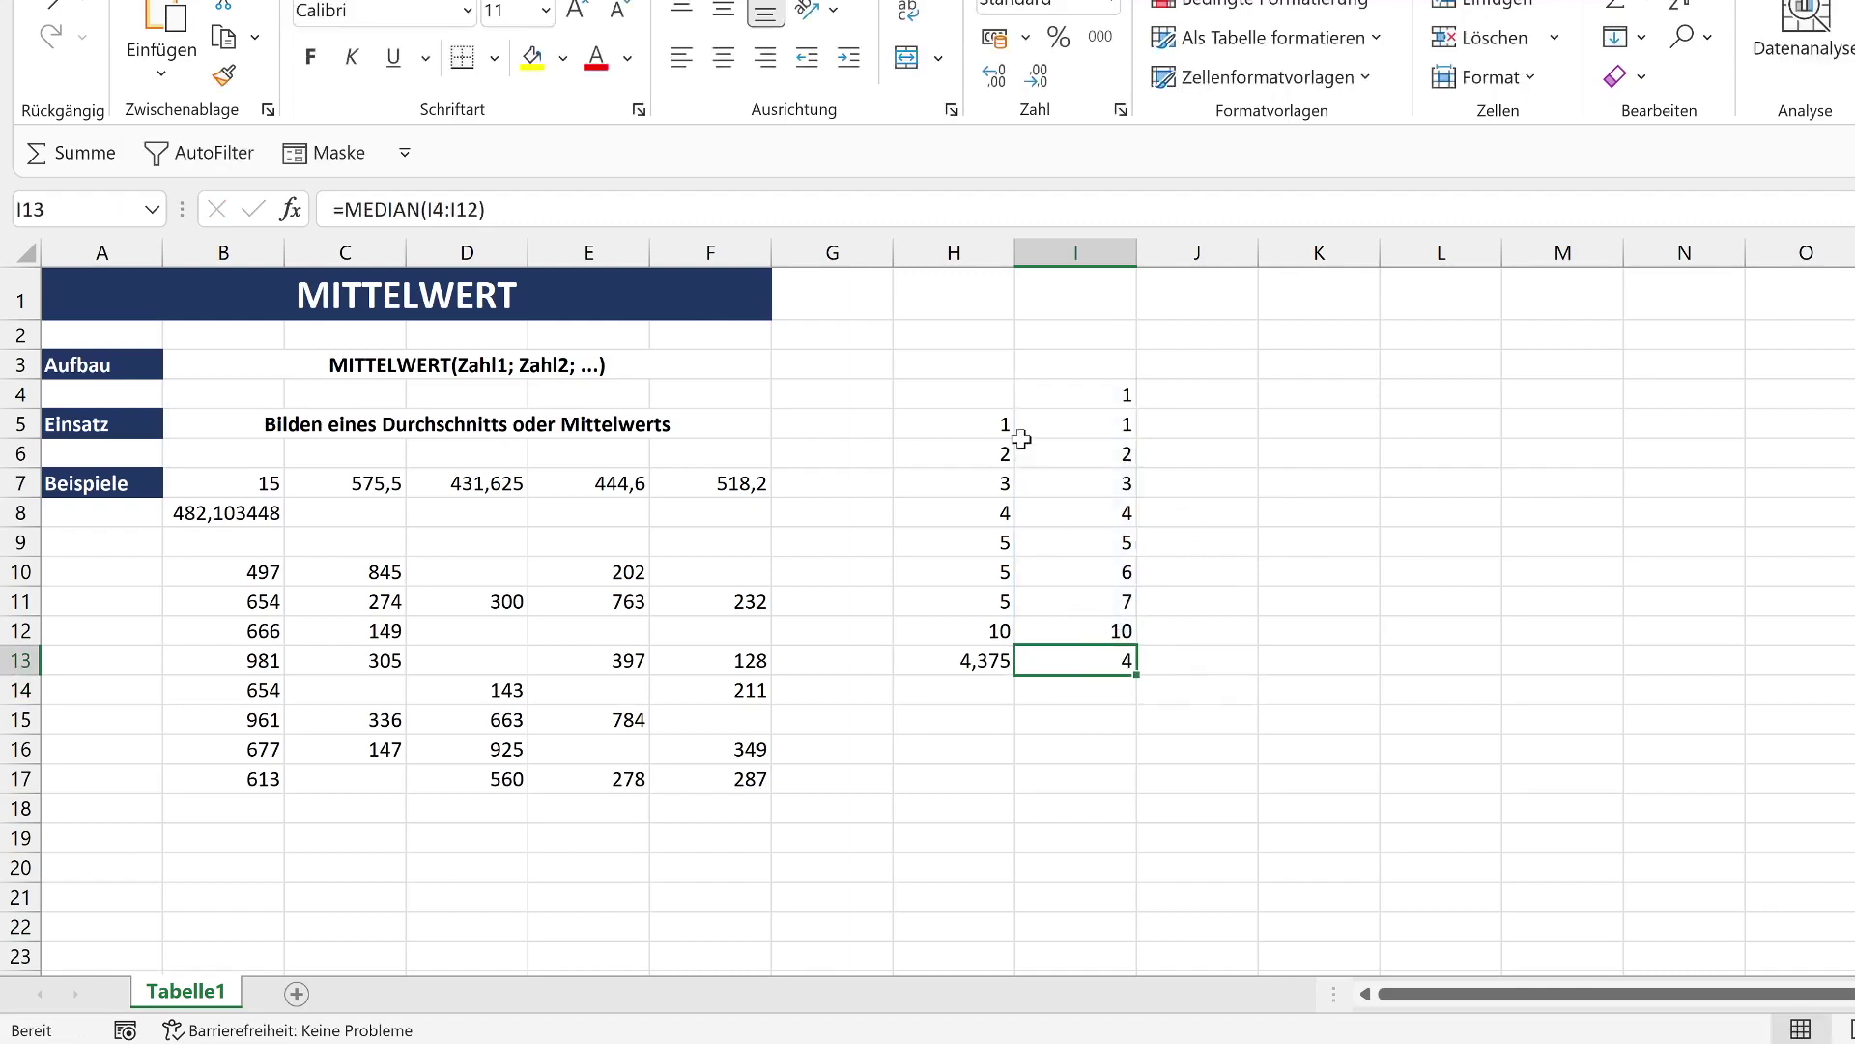
pyautogui.moveTo(1005, 423); pyautogui.dragTo(990, 631)
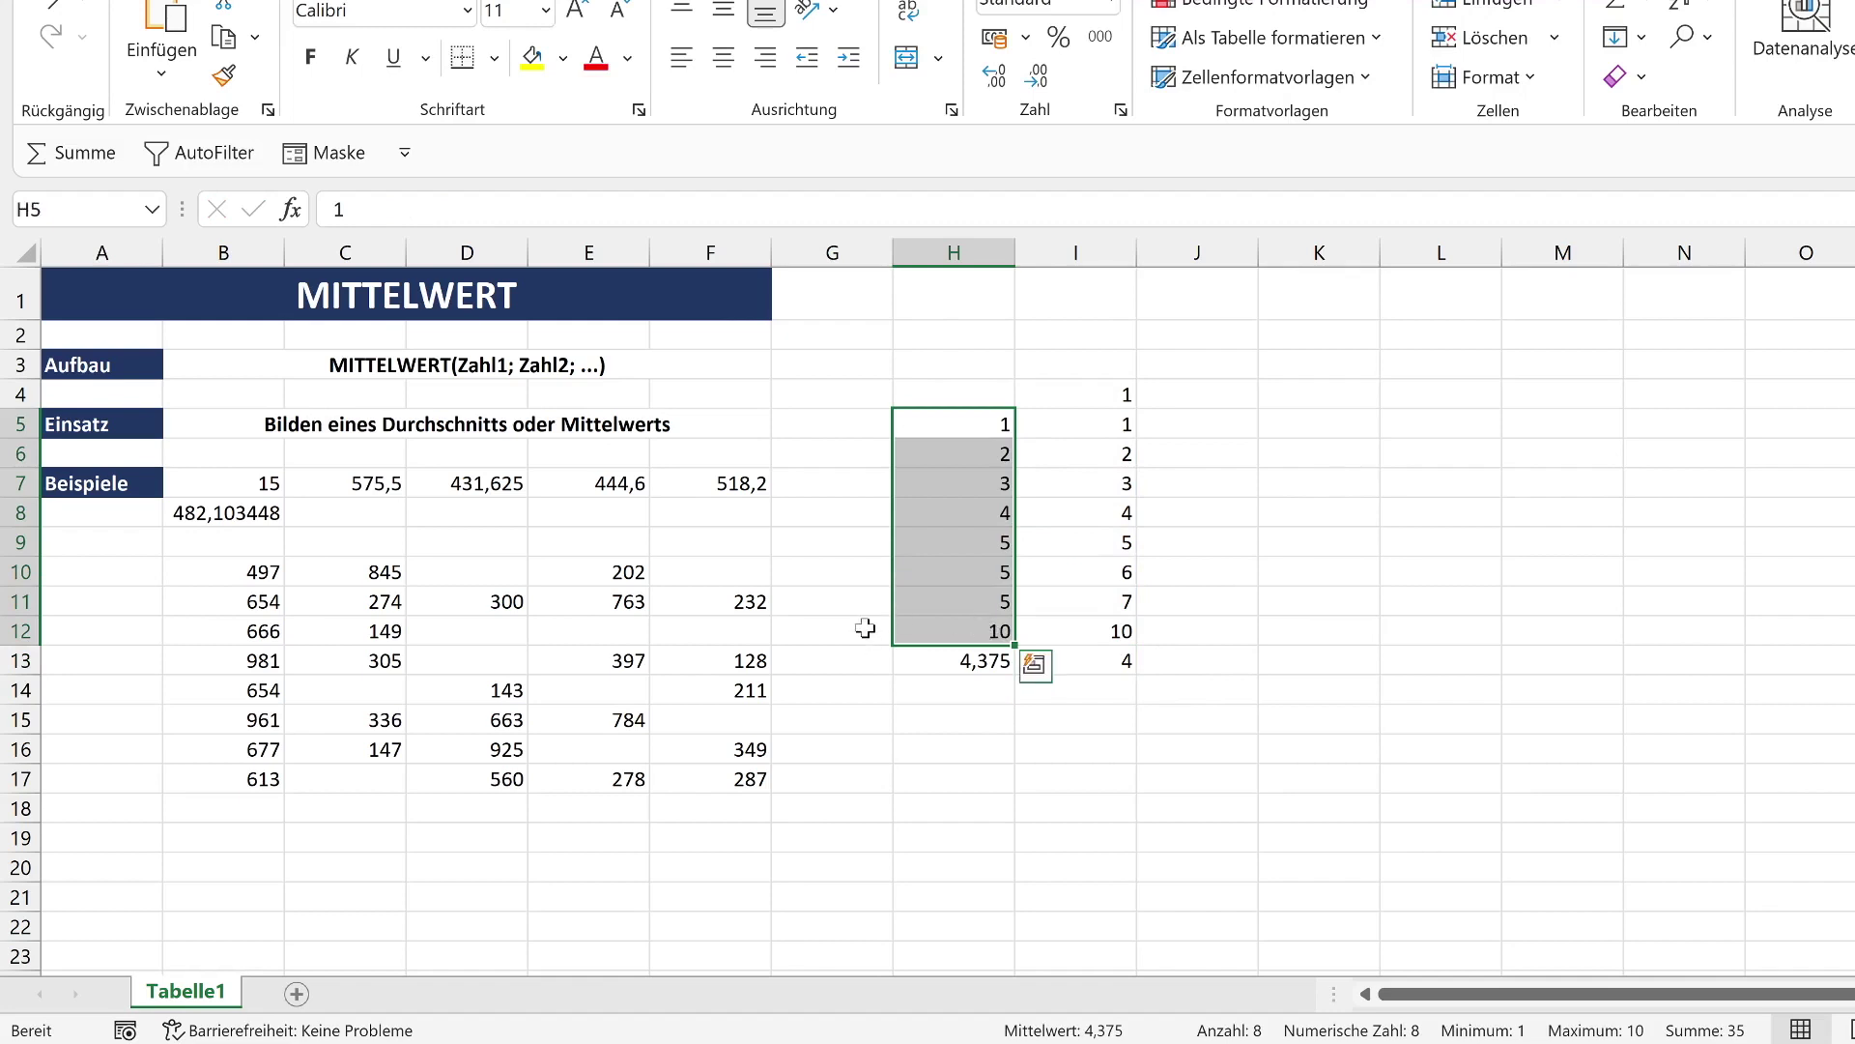
pyautogui.moveTo(1089, 394); pyautogui.dragTo(1090, 629)
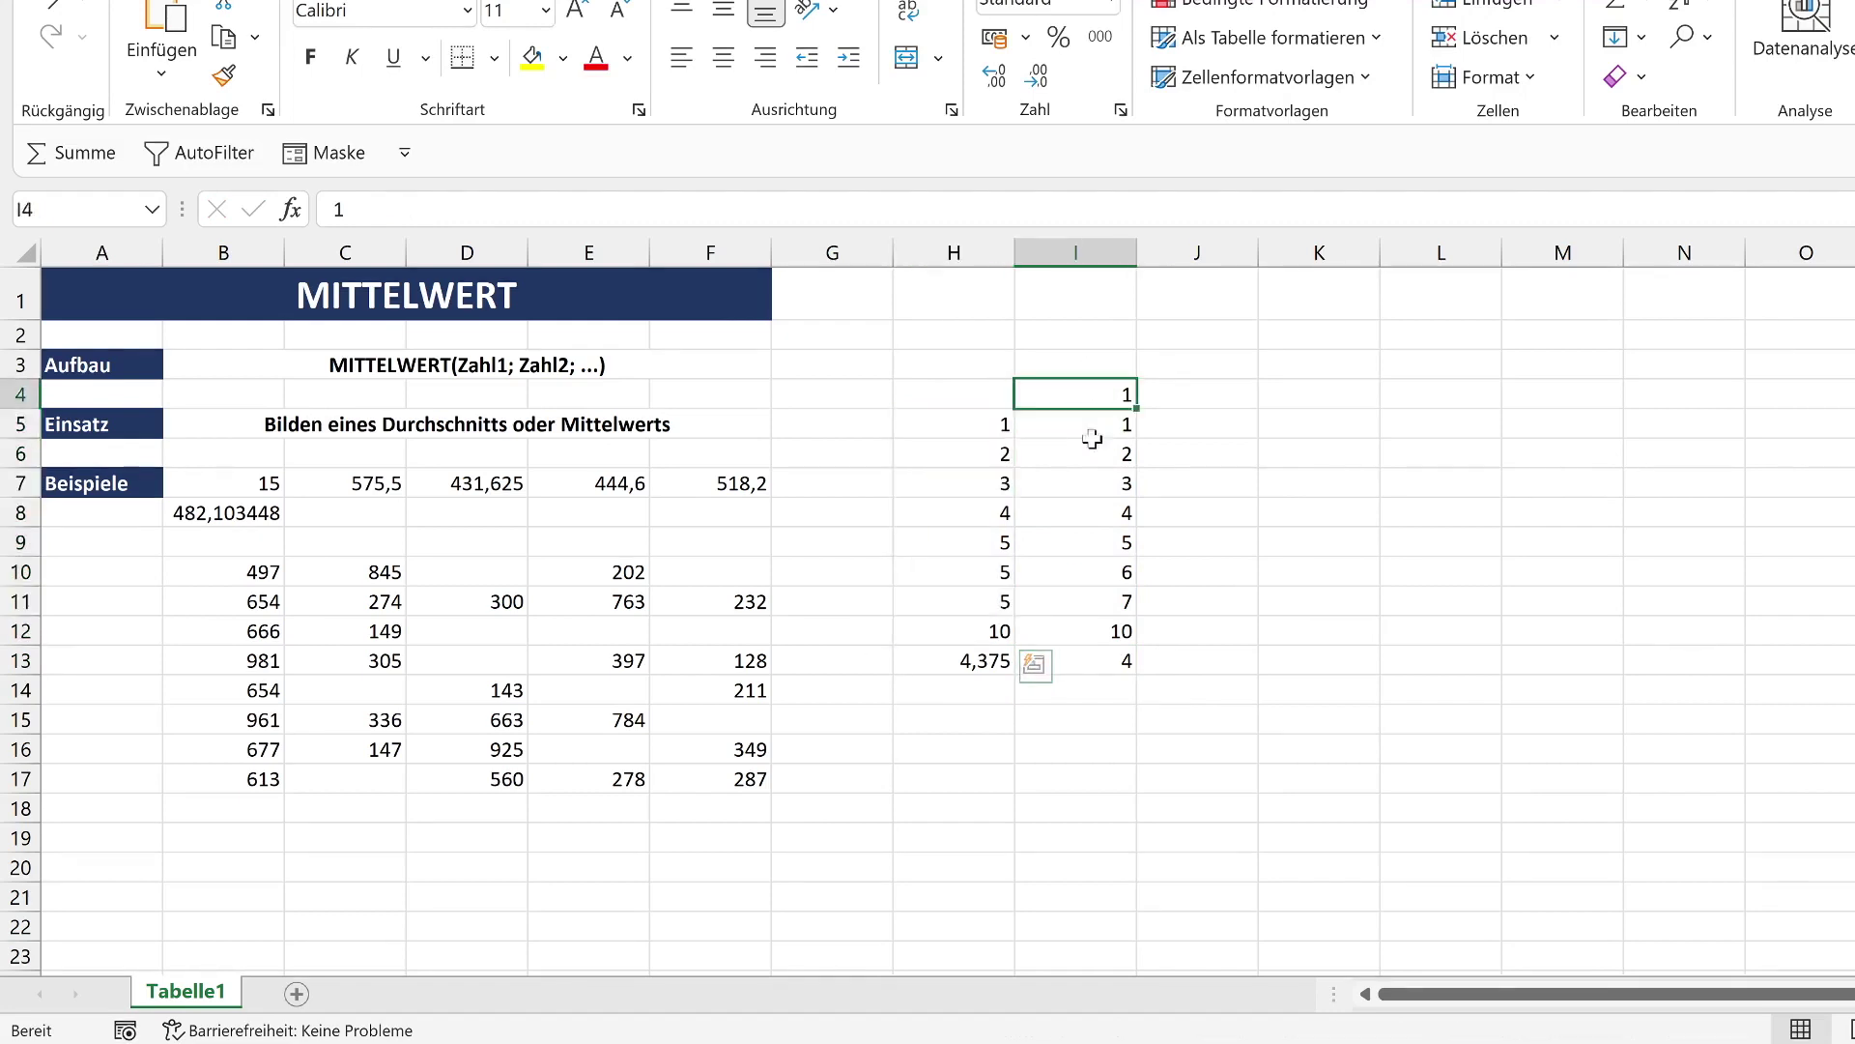